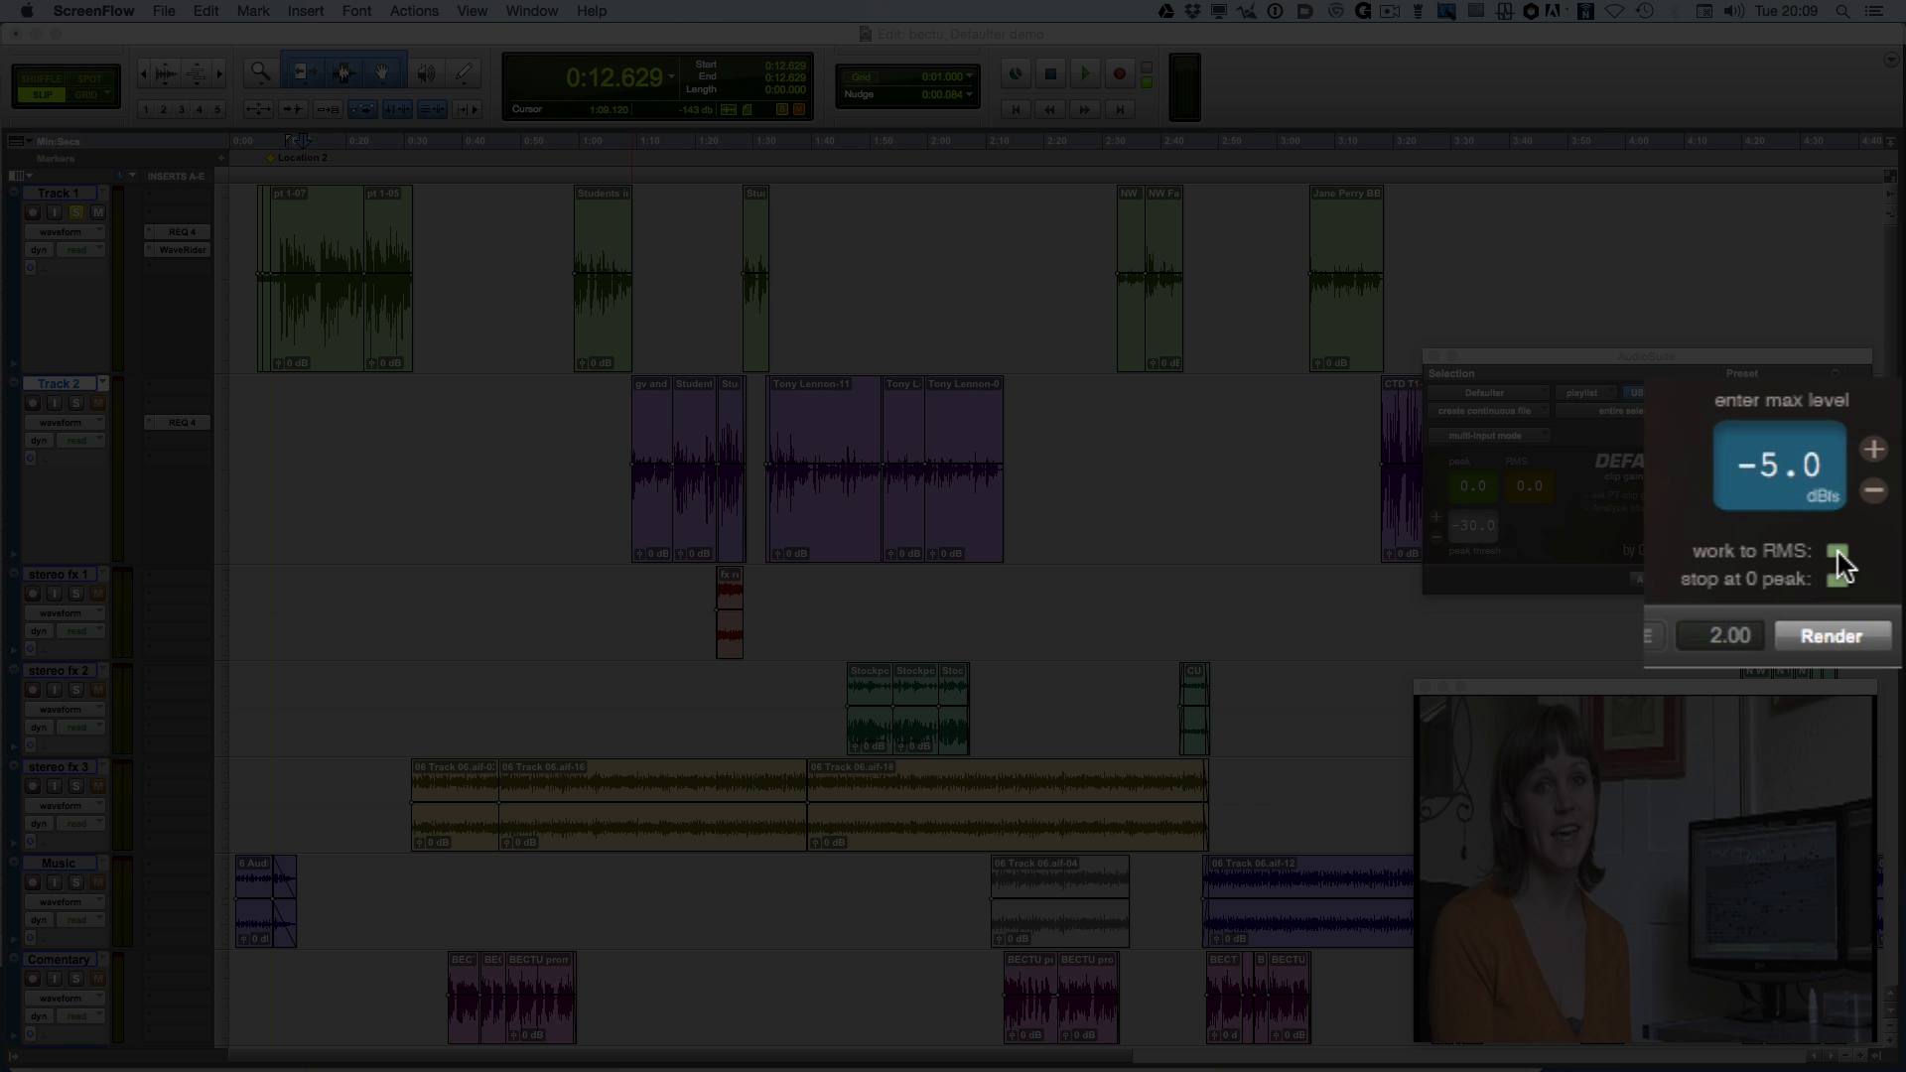
Turn off work to RMS and set the Defaulter max level to -25.0 dBs
left_click(1837, 552)
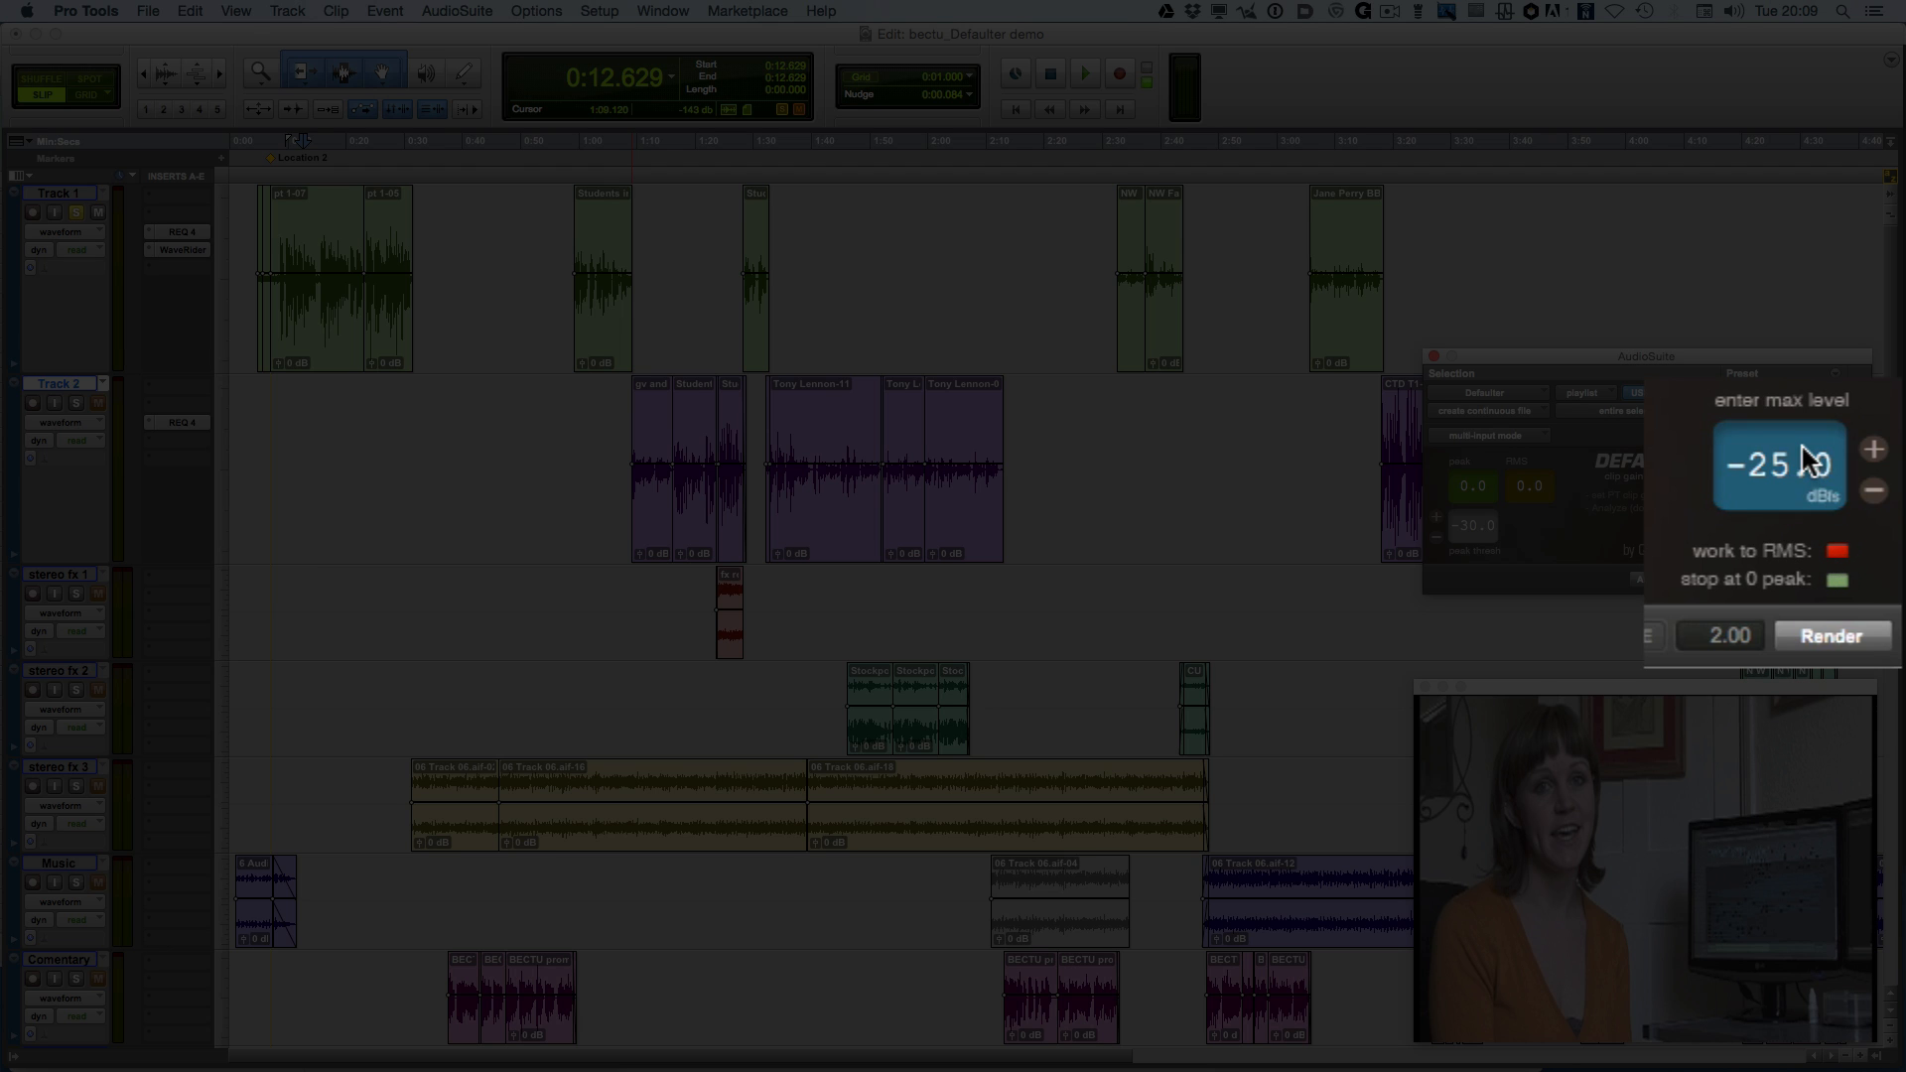
left_click(1872, 452)
left_click(1872, 452)
left_click(1872, 493)
left_click(1872, 493)
left_click(1871, 493)
left_click(1872, 453)
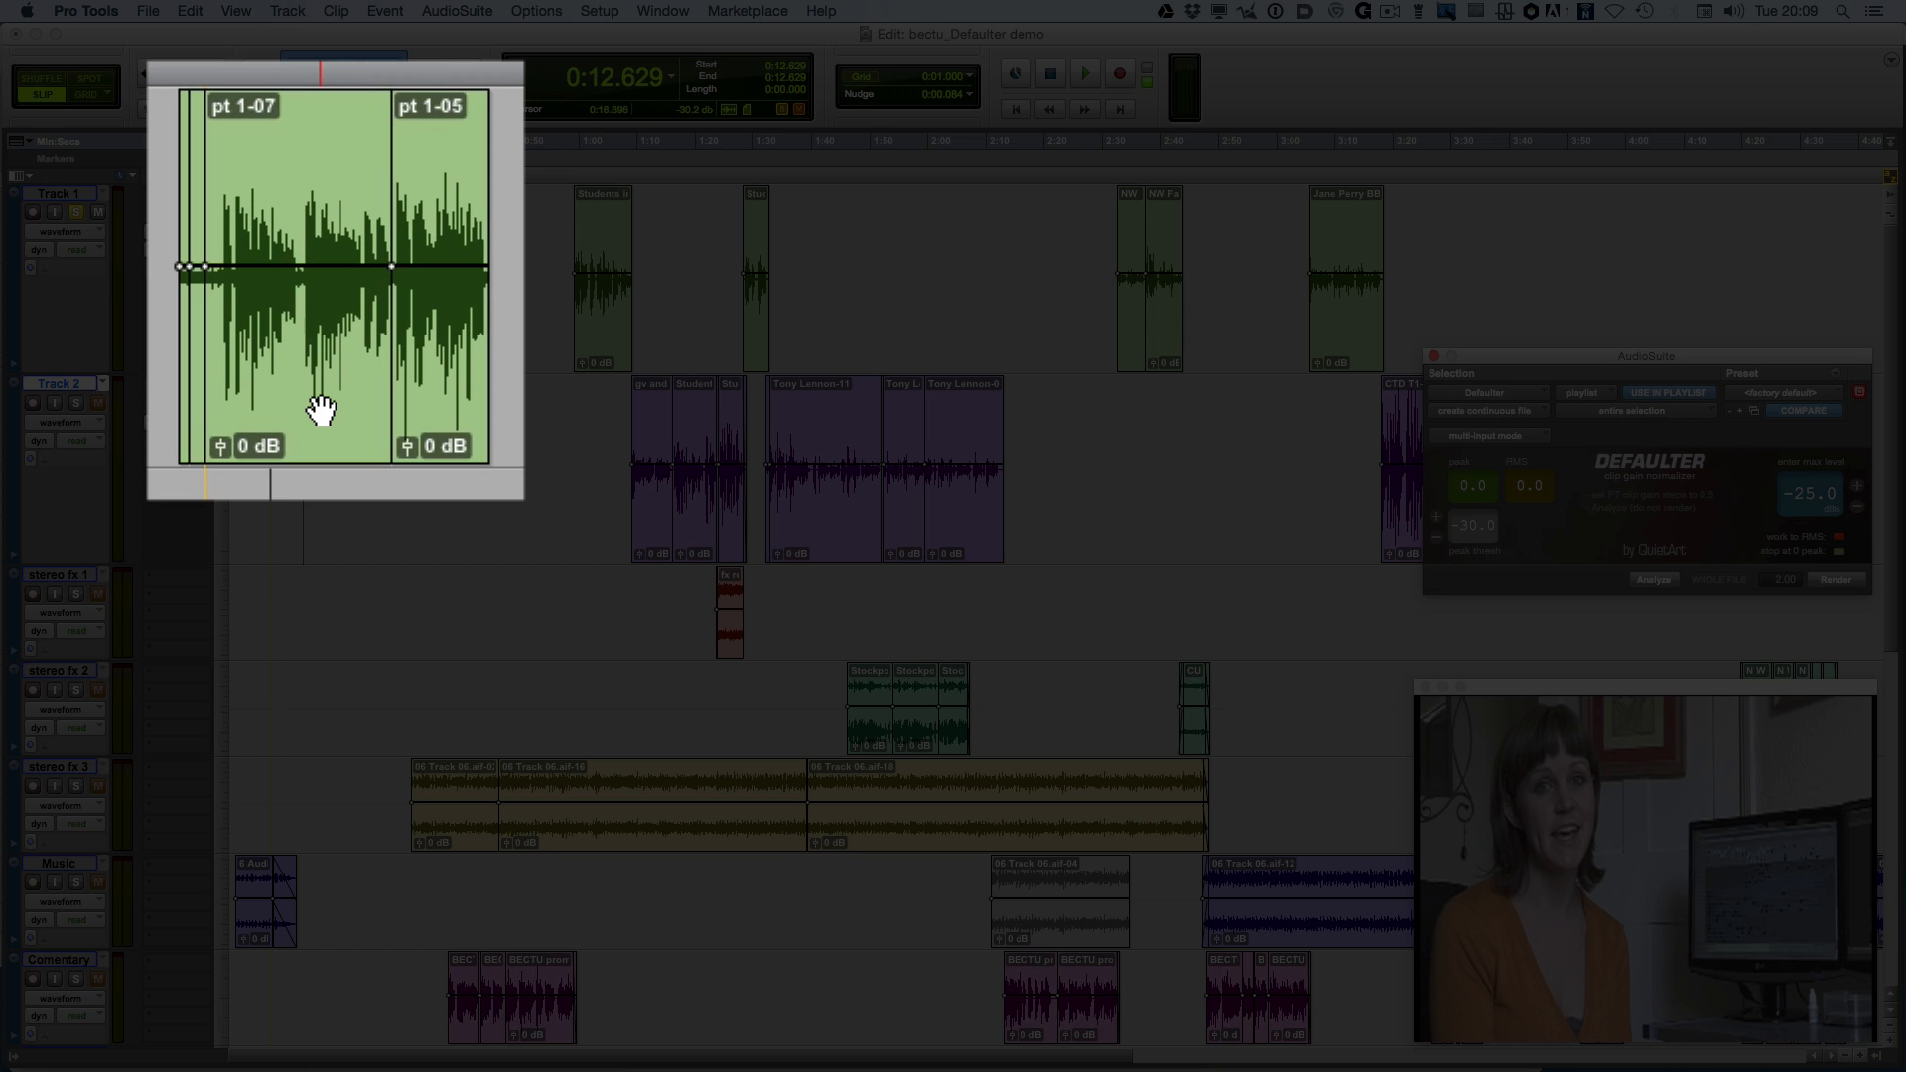
Select the pt 1-07 clip on Track 1 and run Defaulter's Analyze on it
left_click(328, 345)
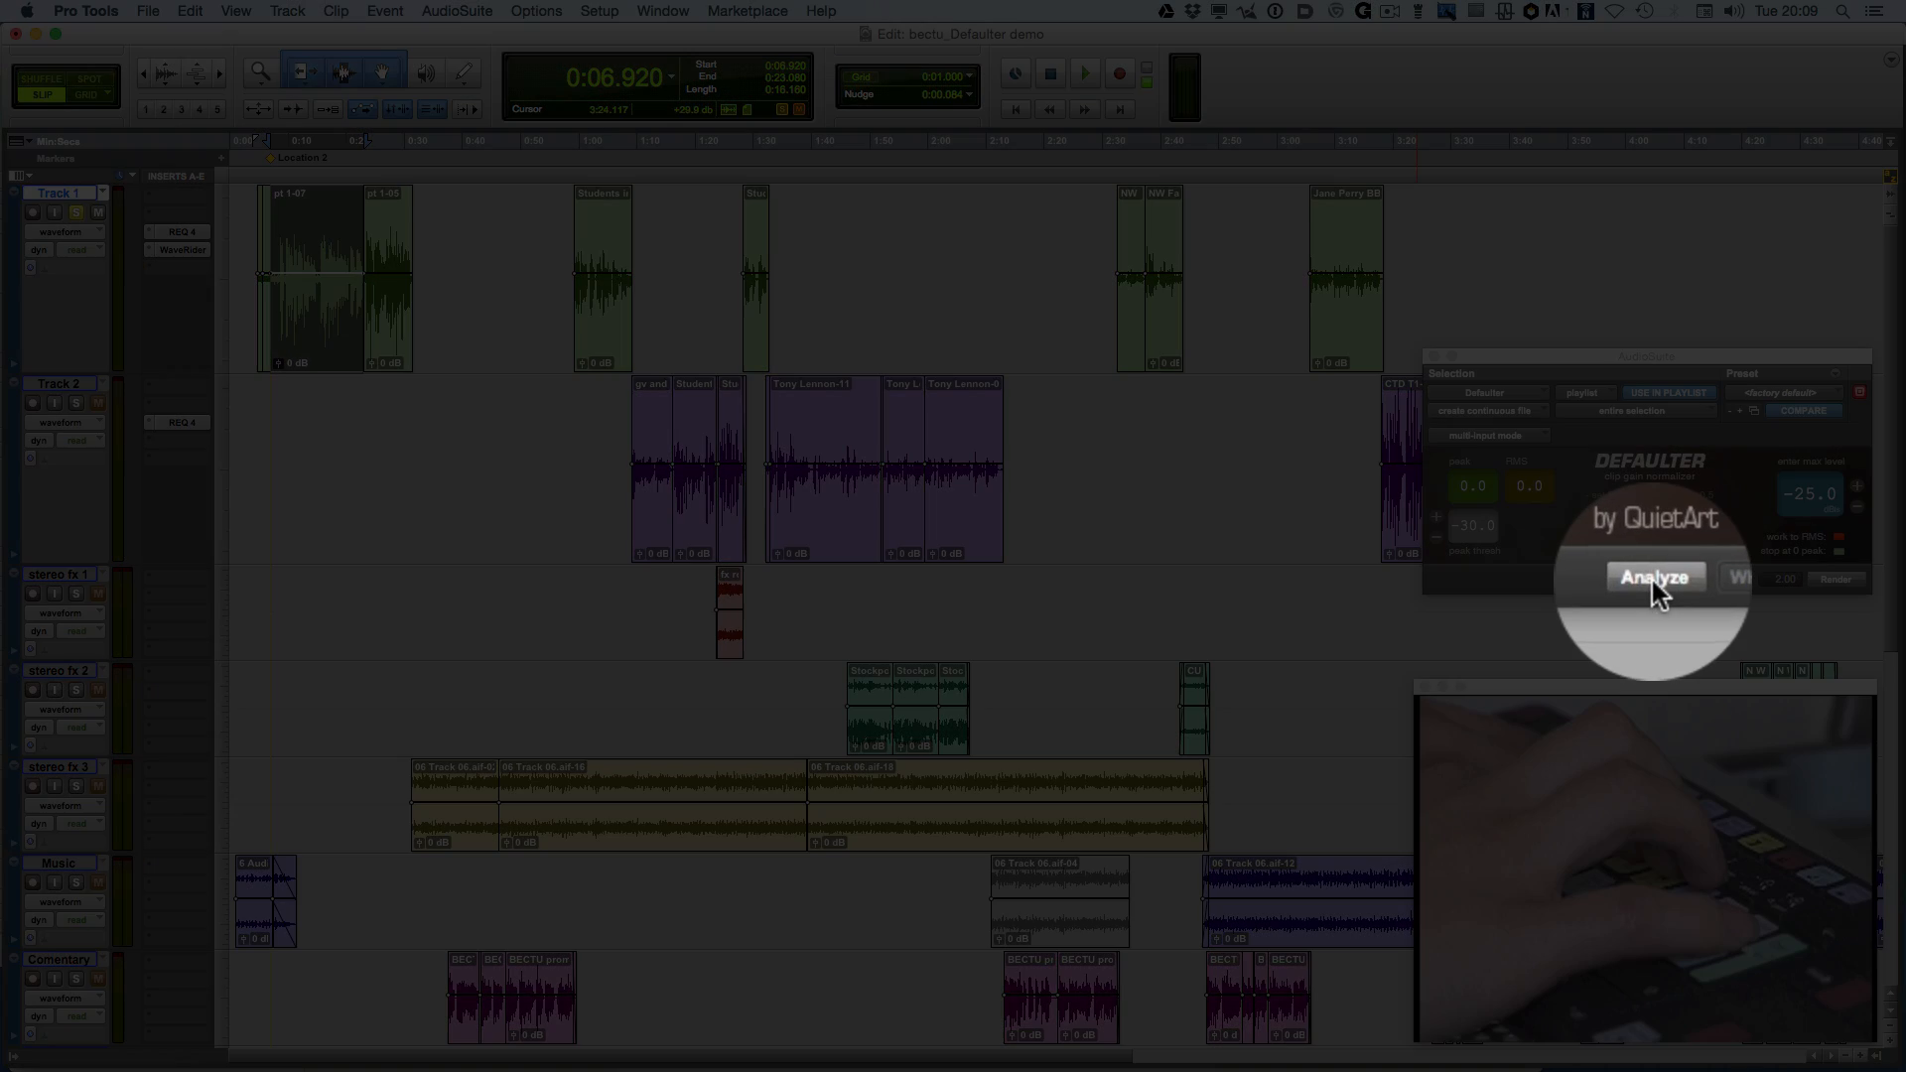
left_click(1651, 576)
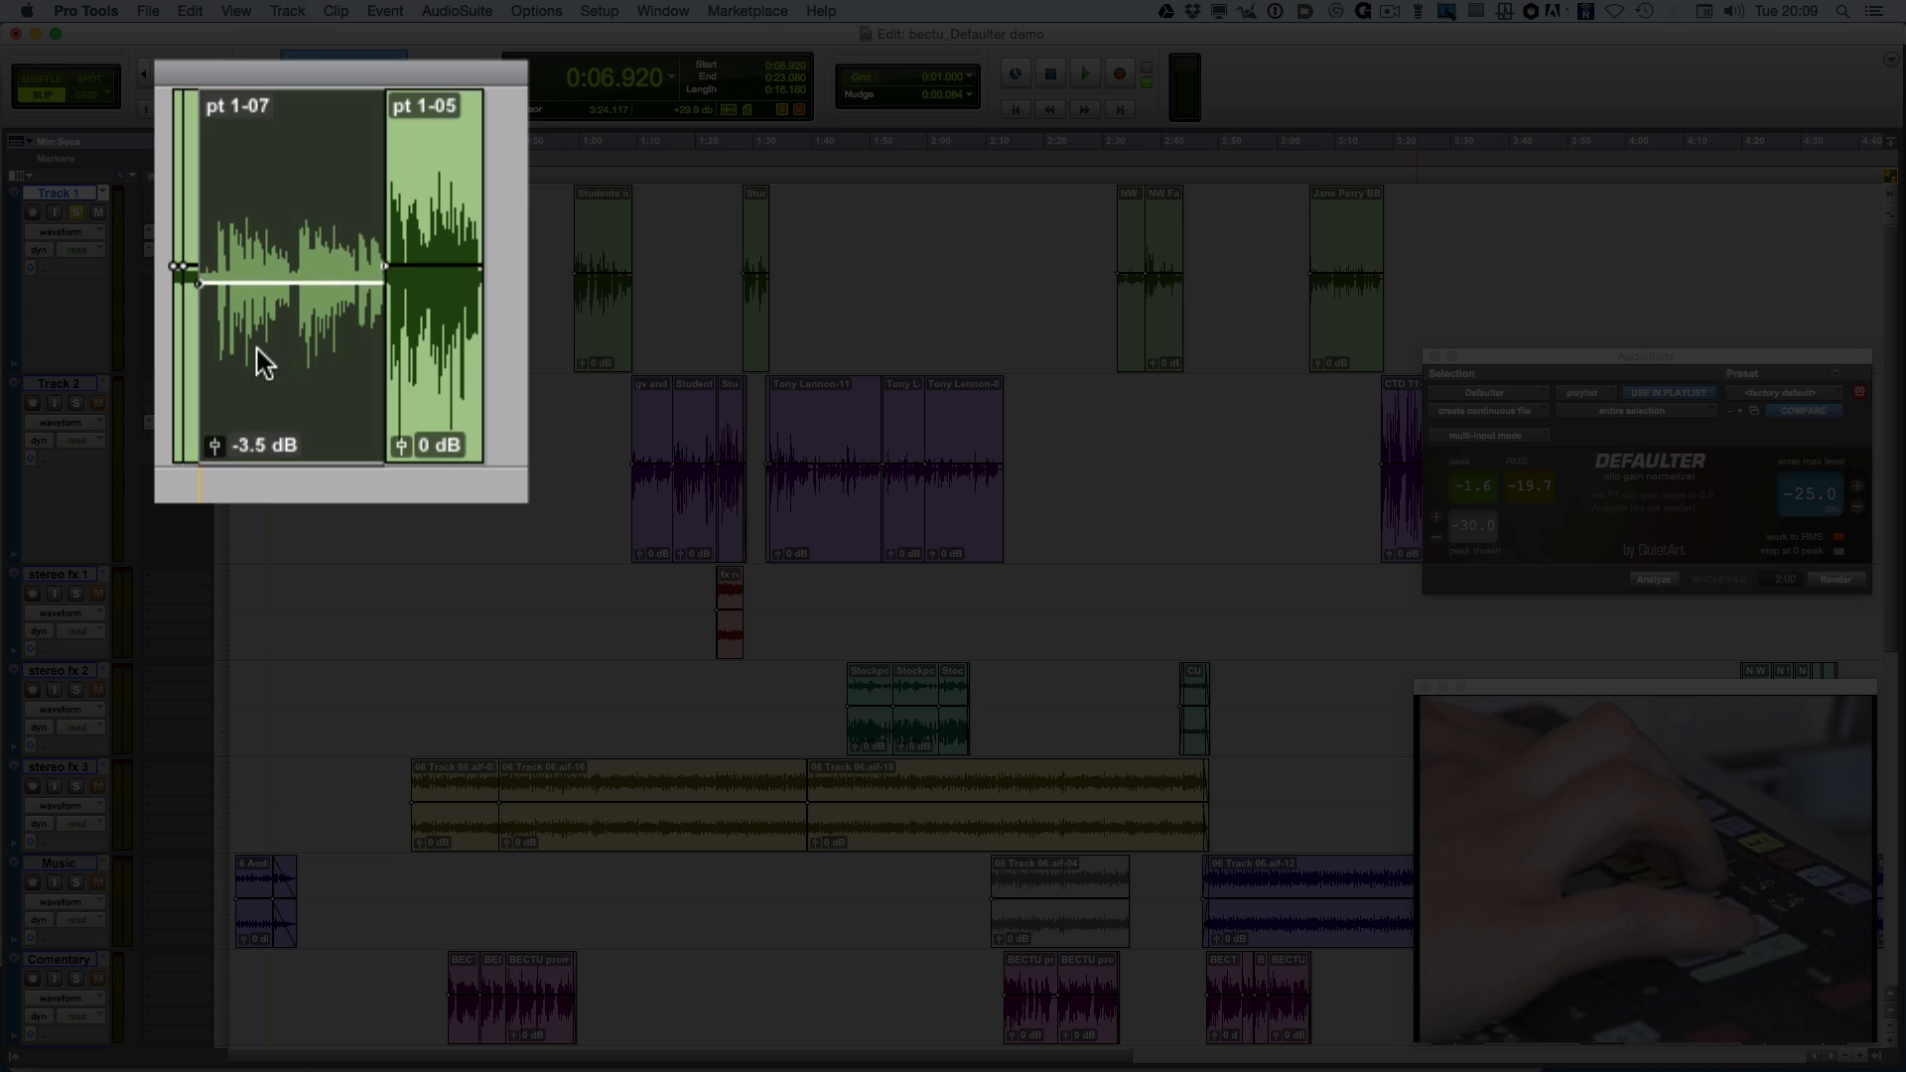
Run Defaulter's Analyze on the following Track 1 clips, pt 1-05 and the Students clip
left_click(260, 412)
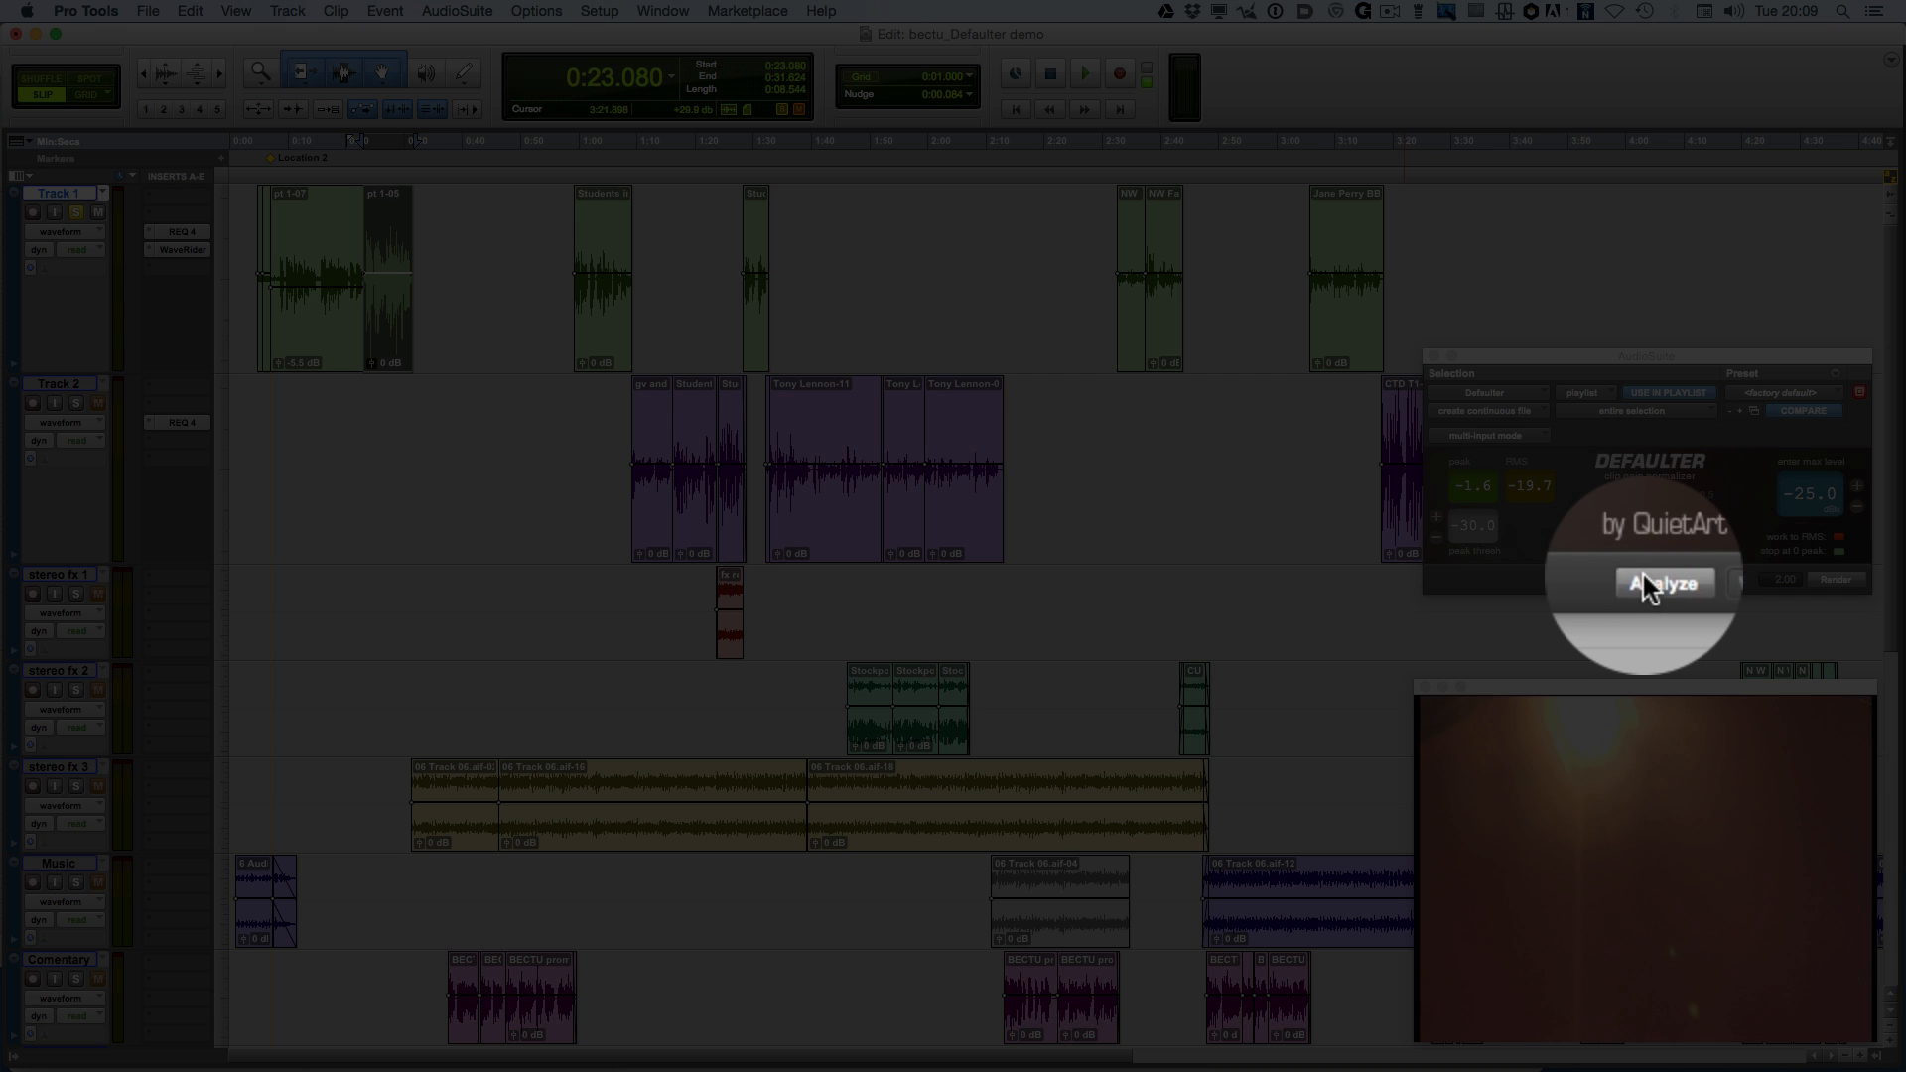
left_click(1643, 578)
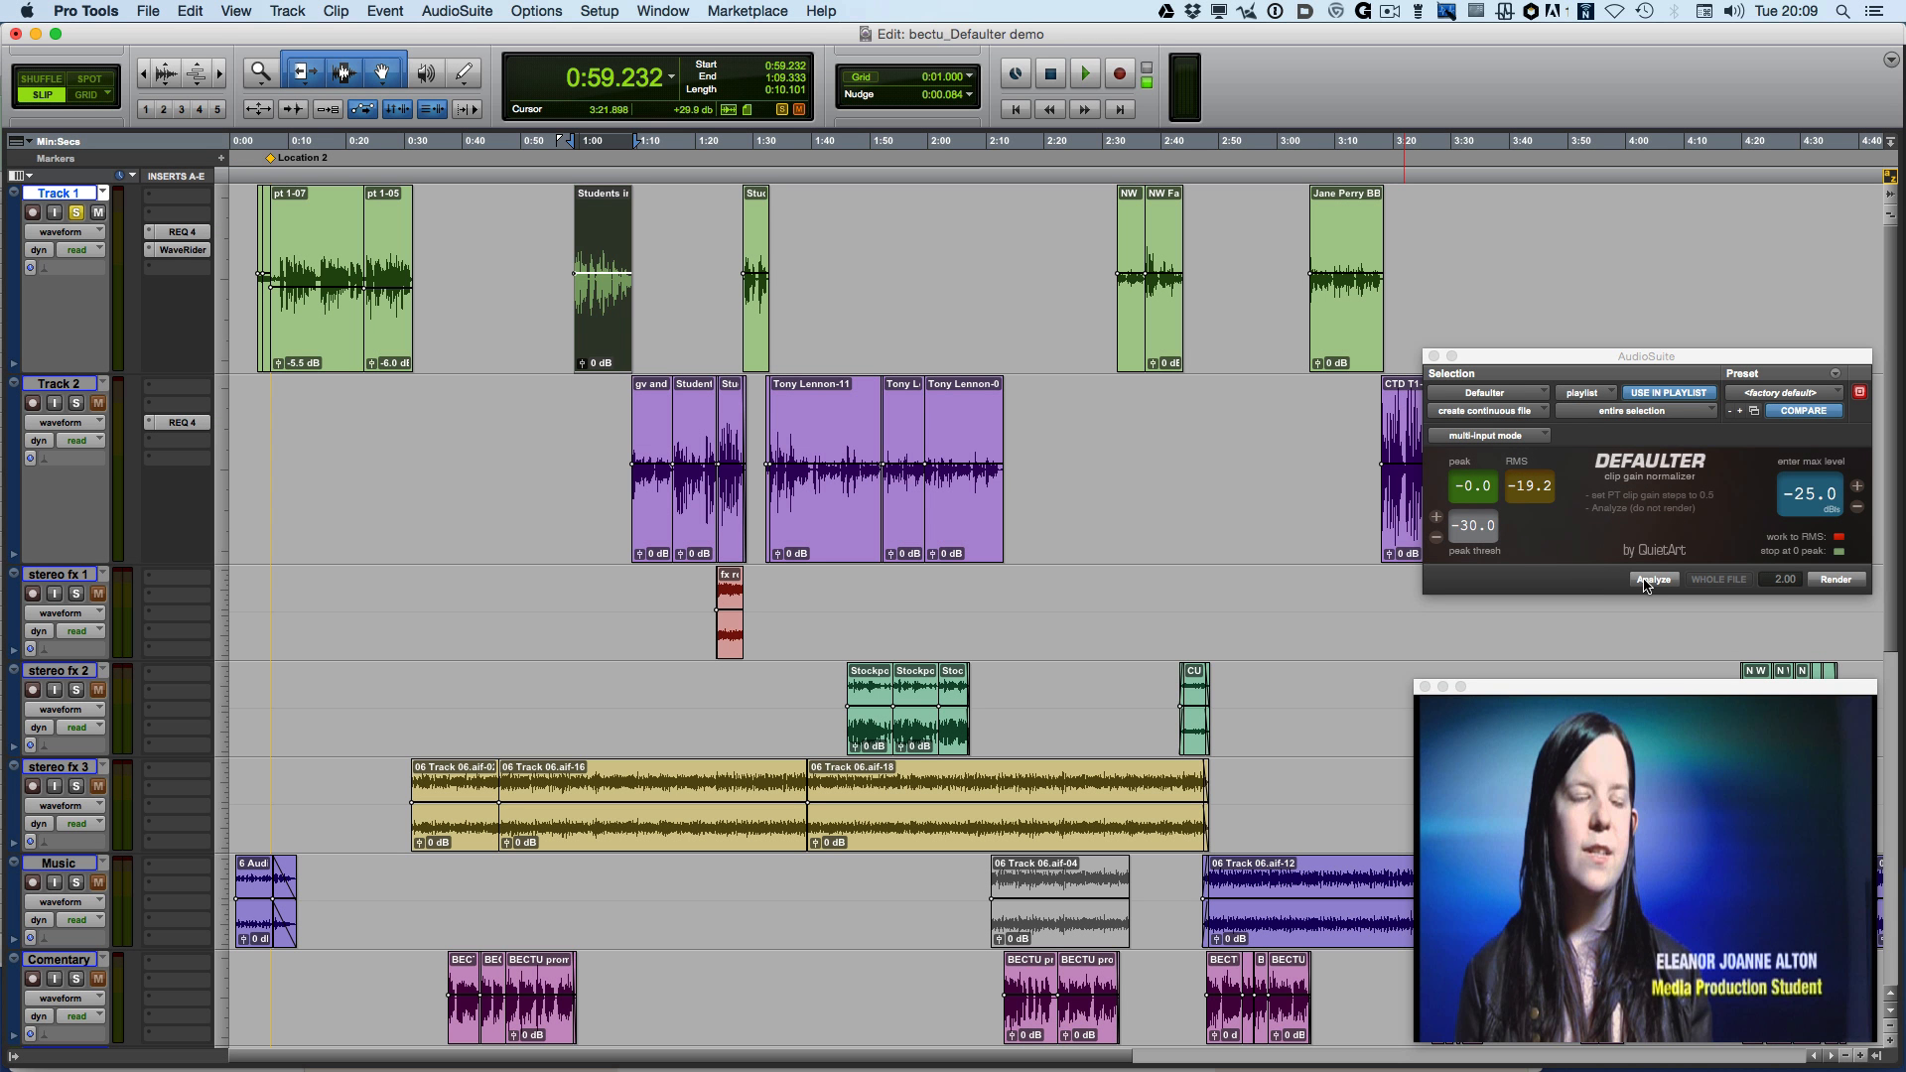
left_click(1644, 579)
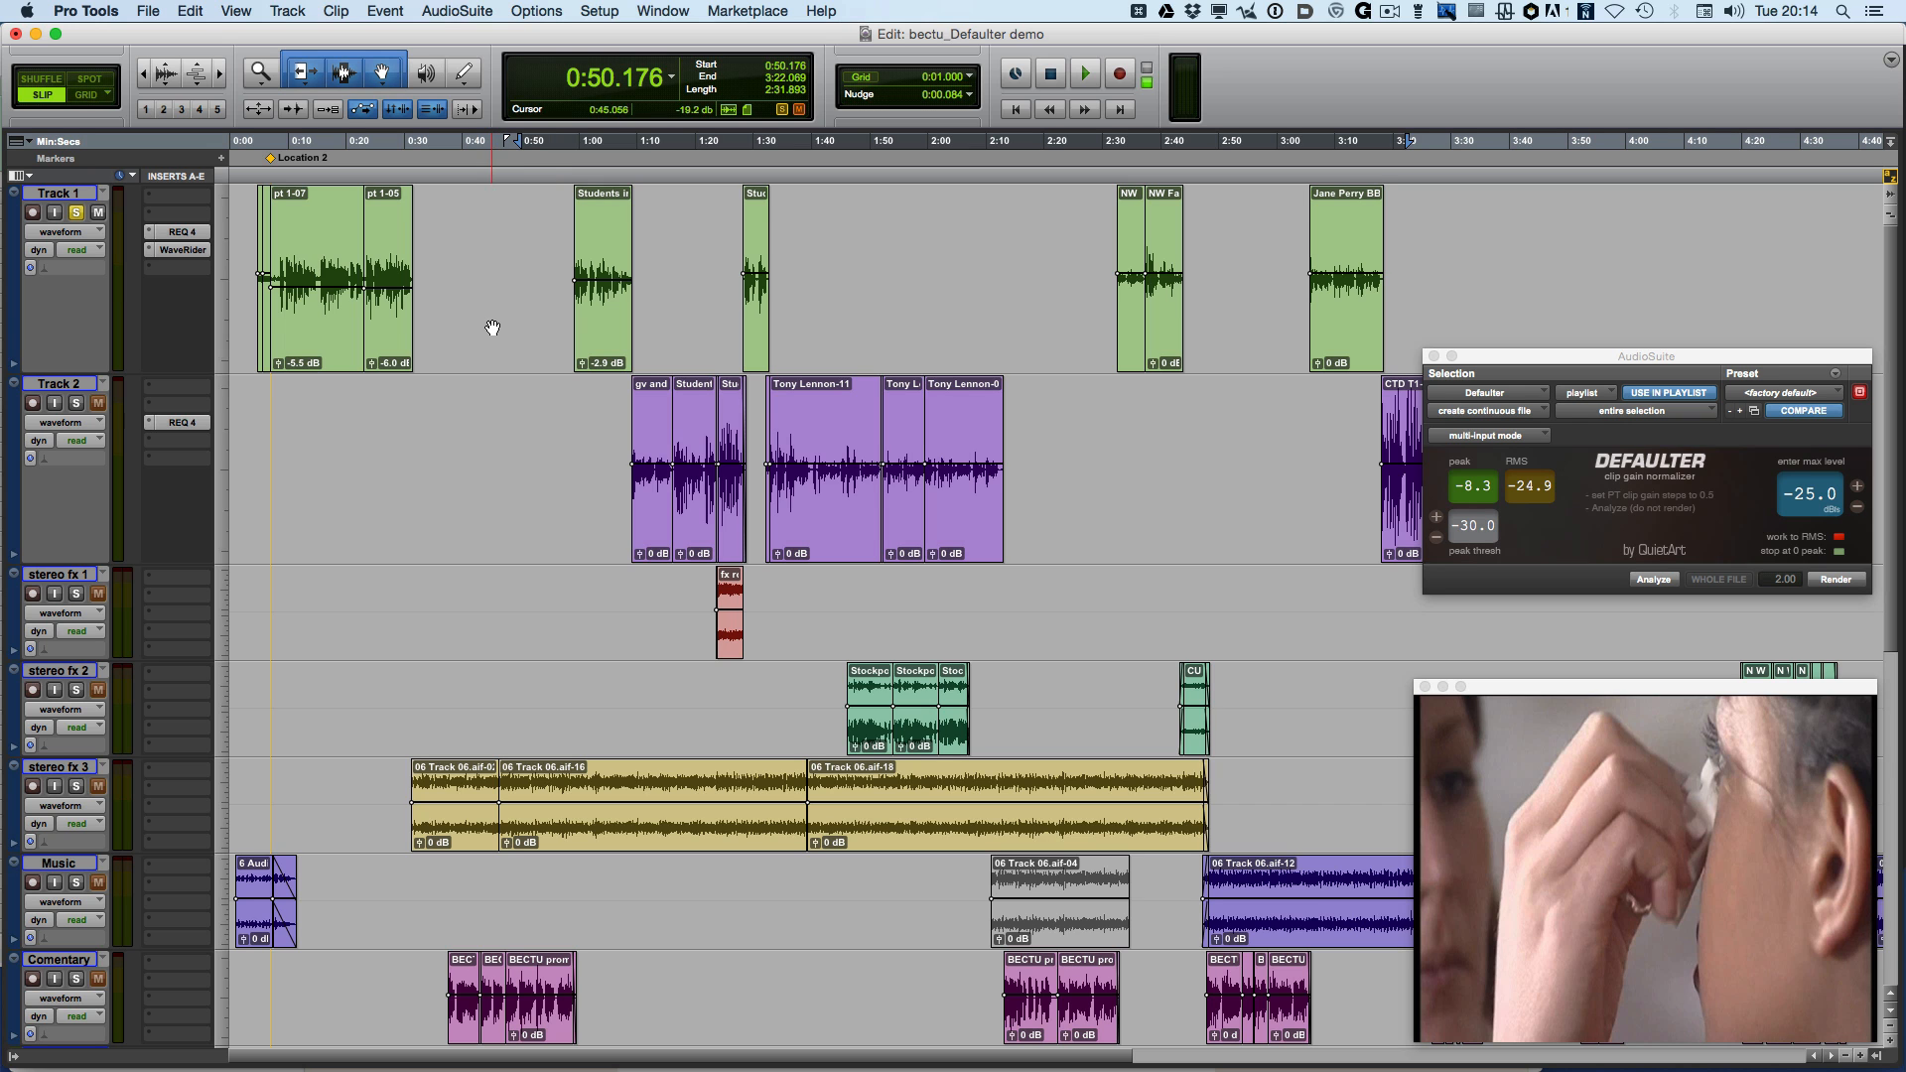
Select the first section of Track 1 clips and clear their clip gain
left_click(673, 273)
left_click_drag(636, 271, 250, 264)
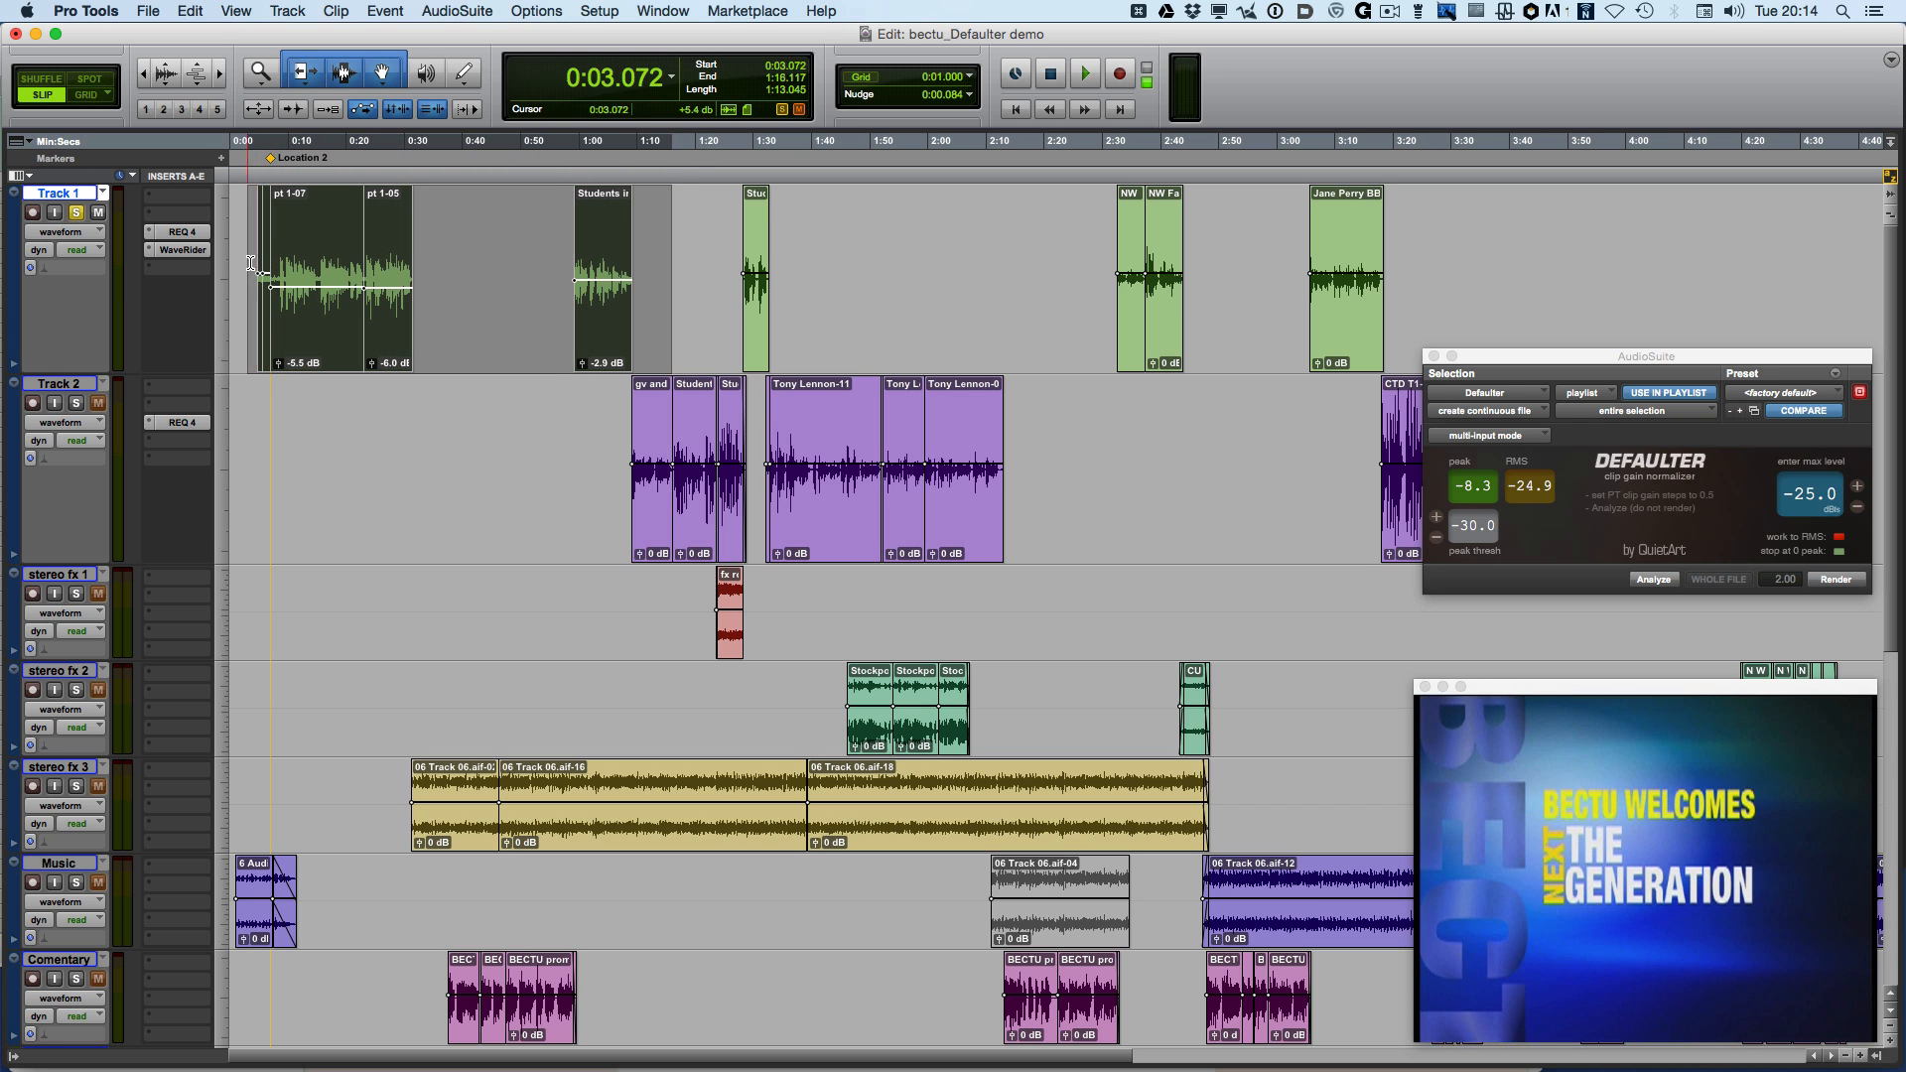
right_click(346, 258)
mouse_move(392, 436)
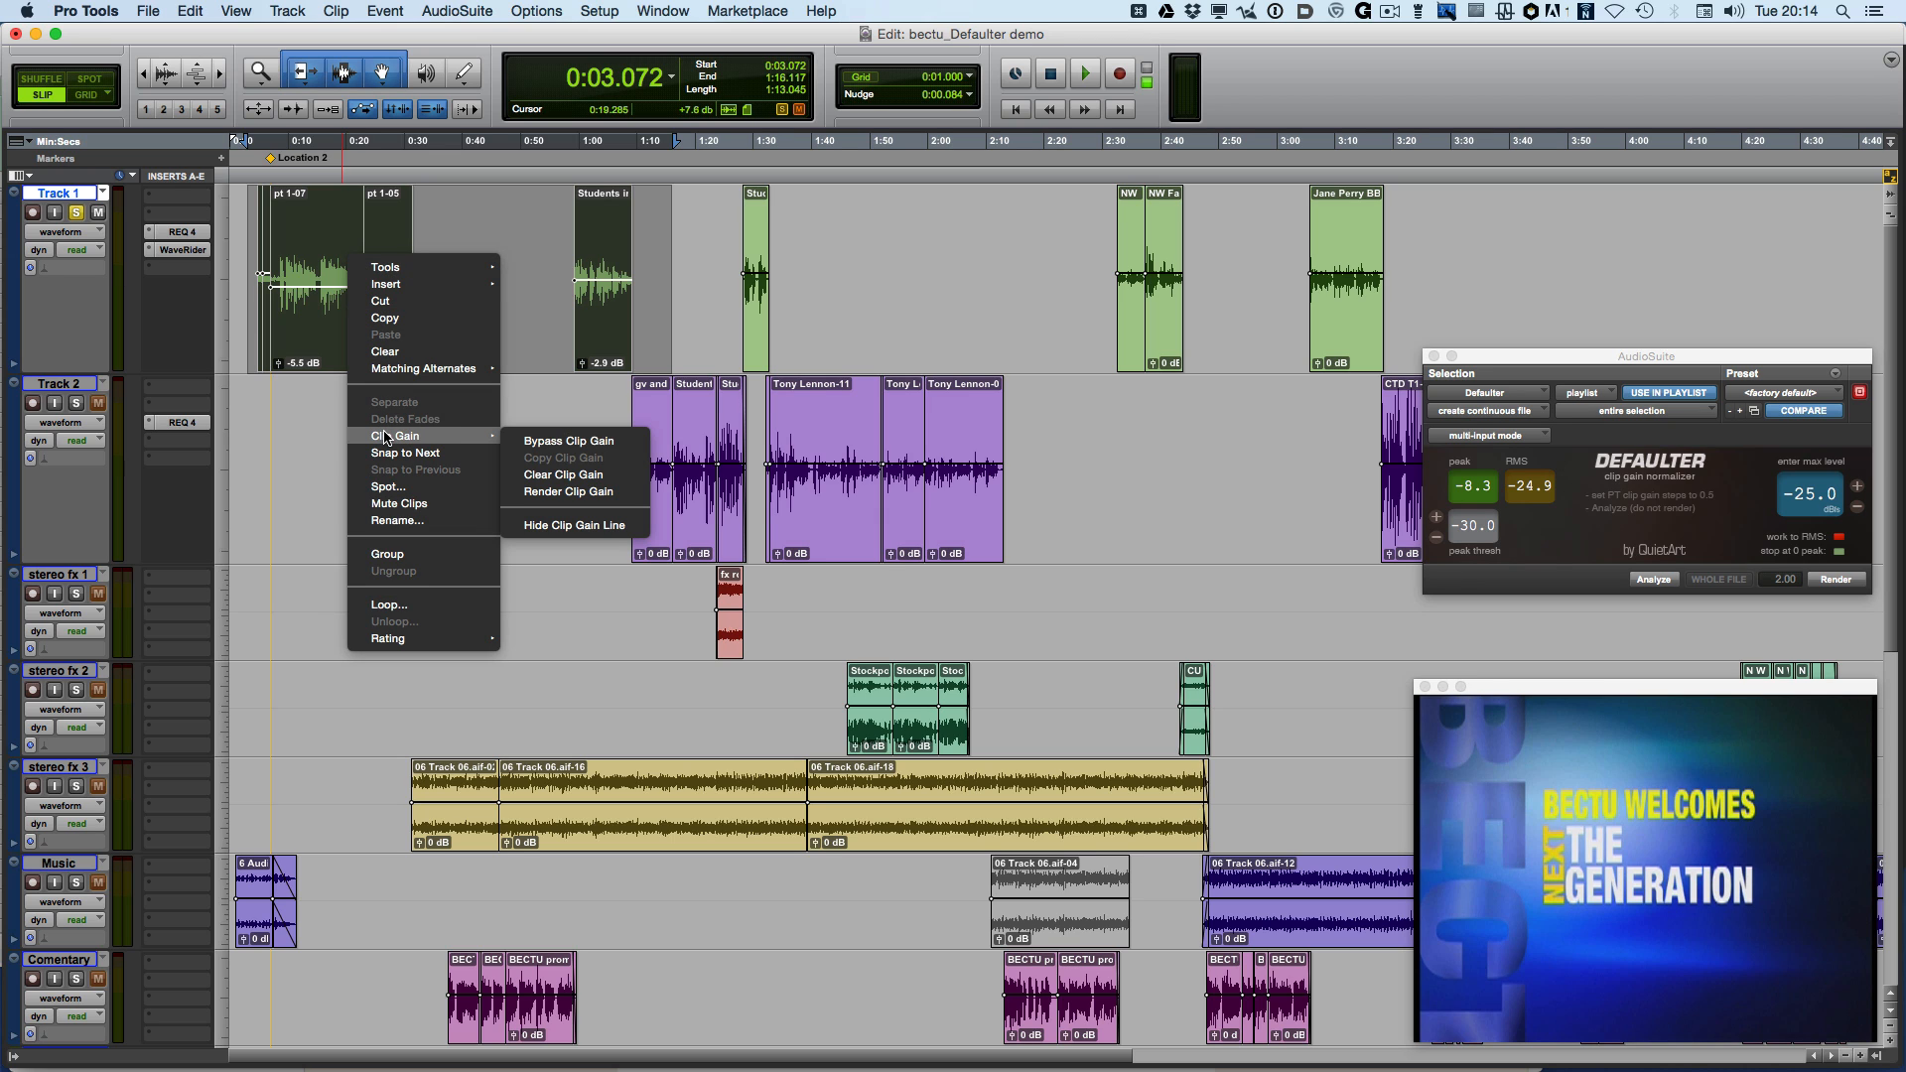
left_click(538, 471)
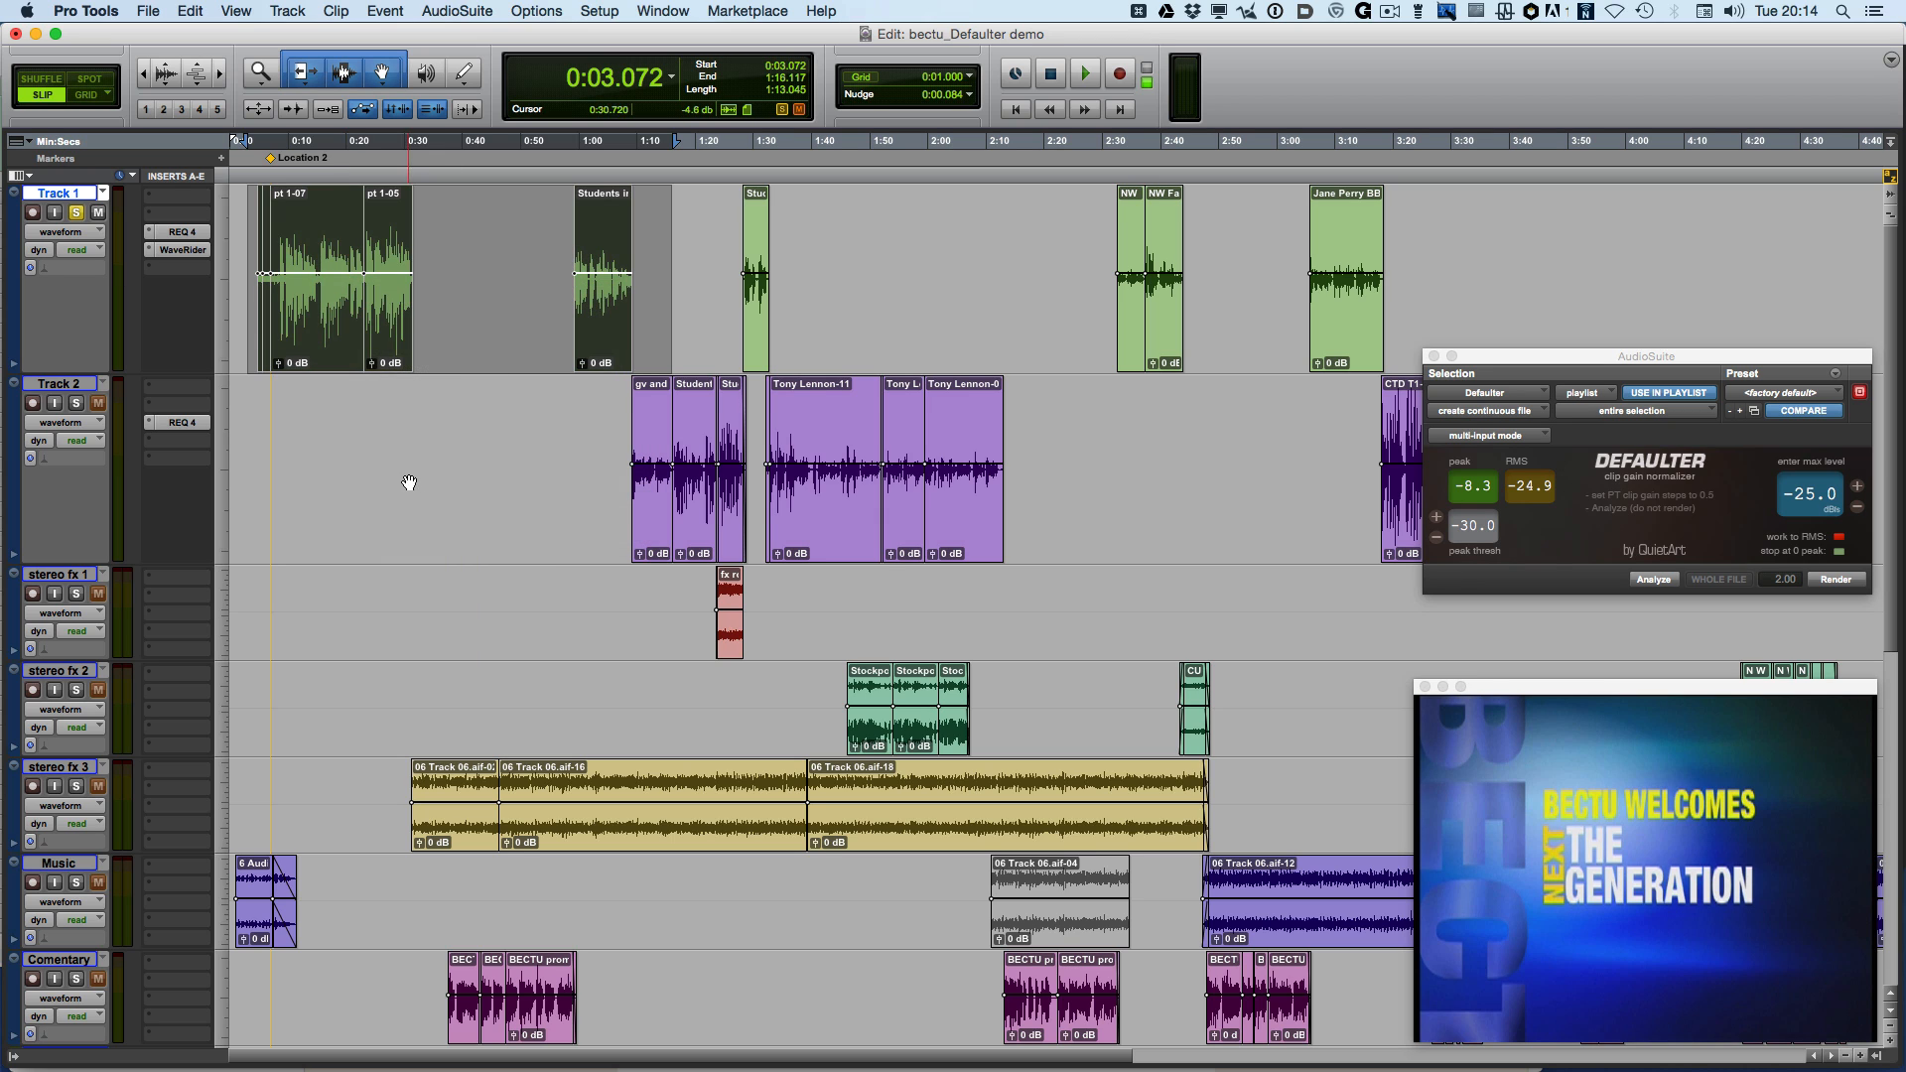
Select the pt 1-07 clip and run Defaulter's Analyze through the remaining clips on Track 1
left_click(385, 479)
left_click(323, 352)
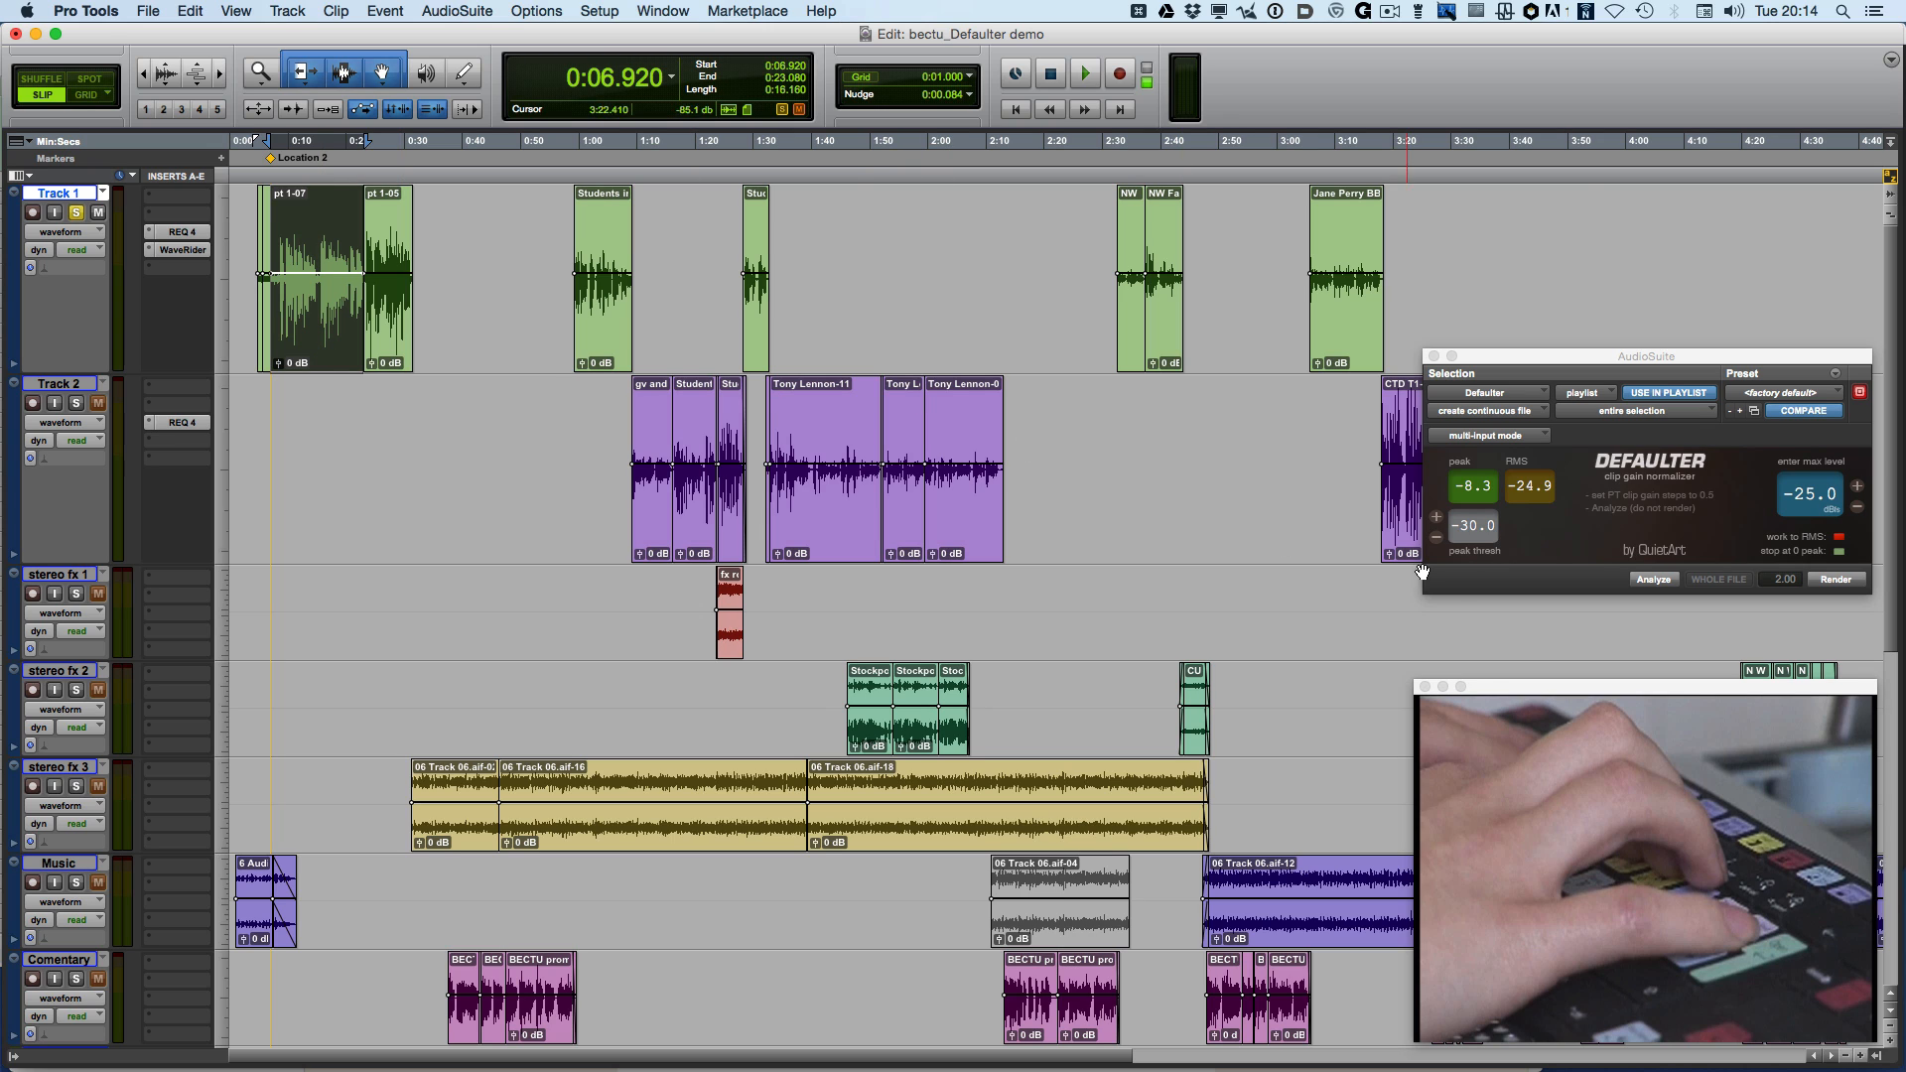
left_click(1652, 580)
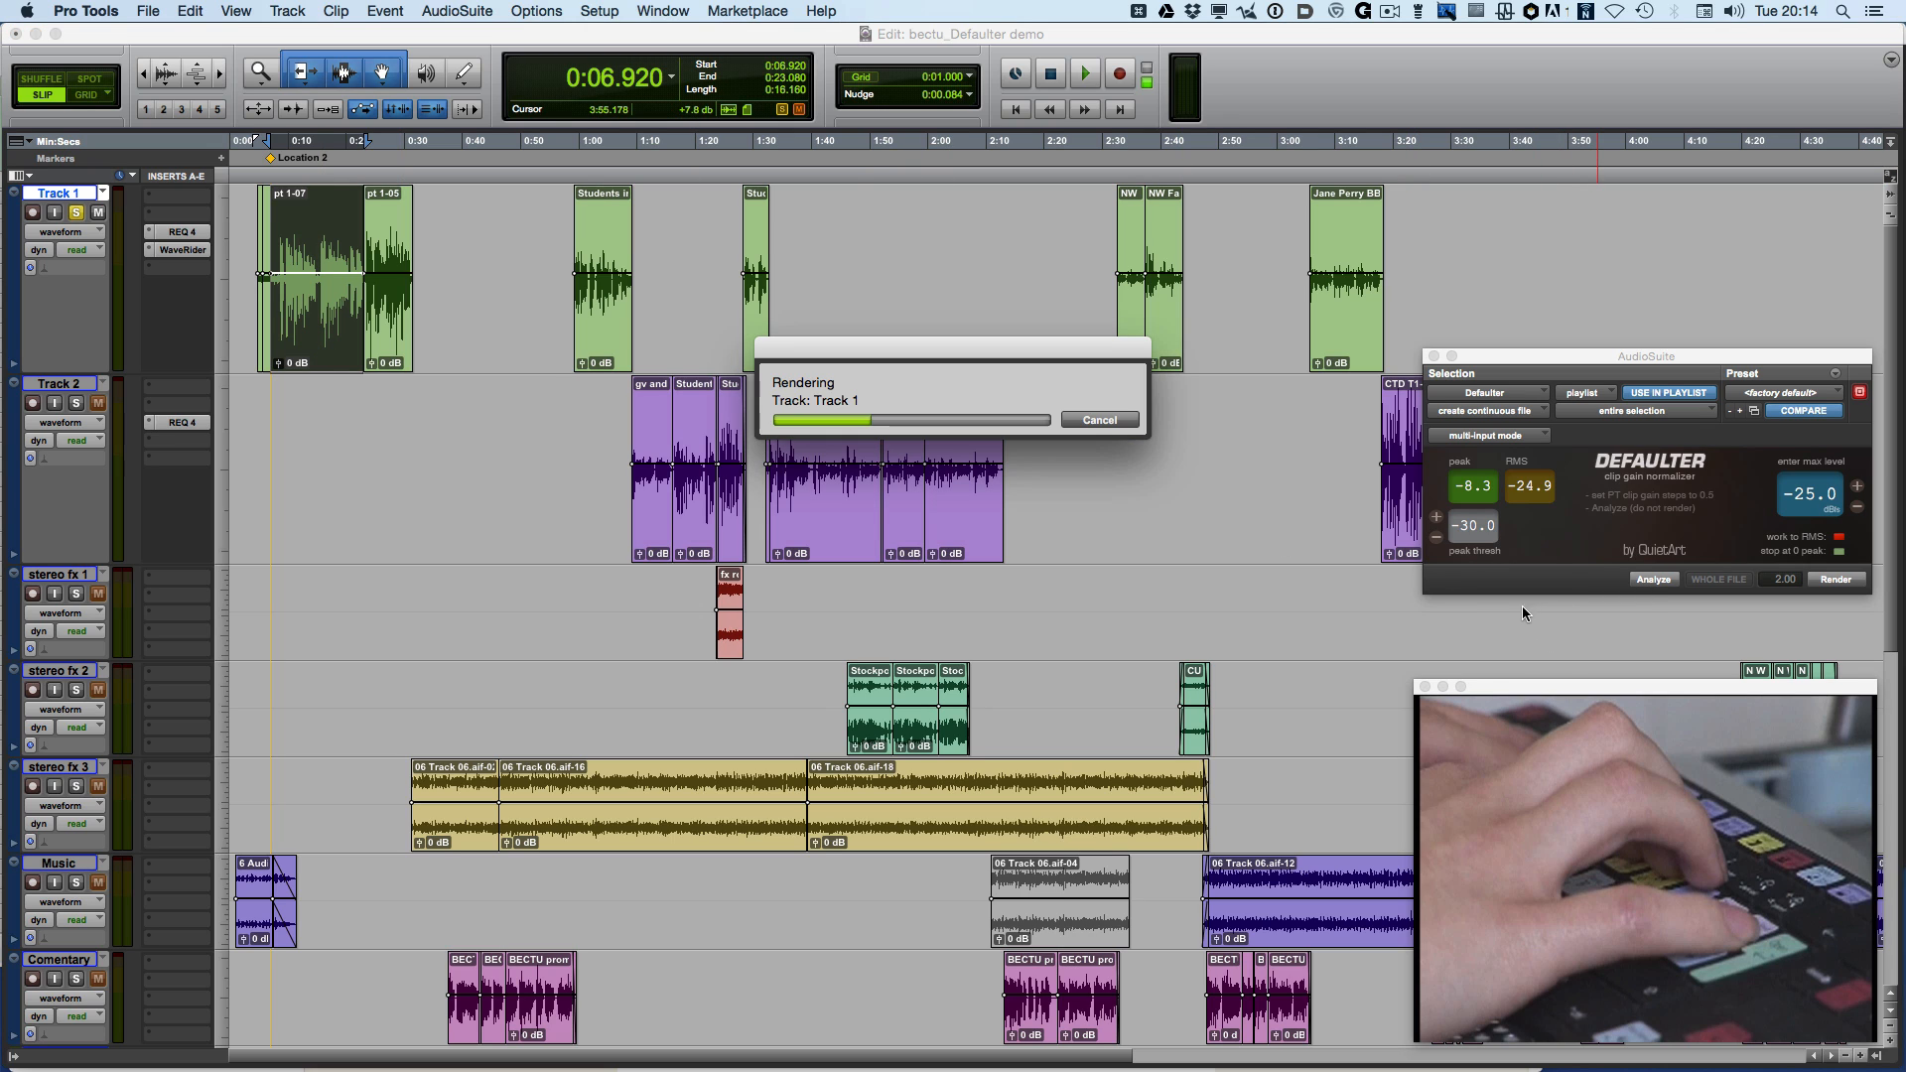
key("ctrl+Tab")
left_click(1654, 580)
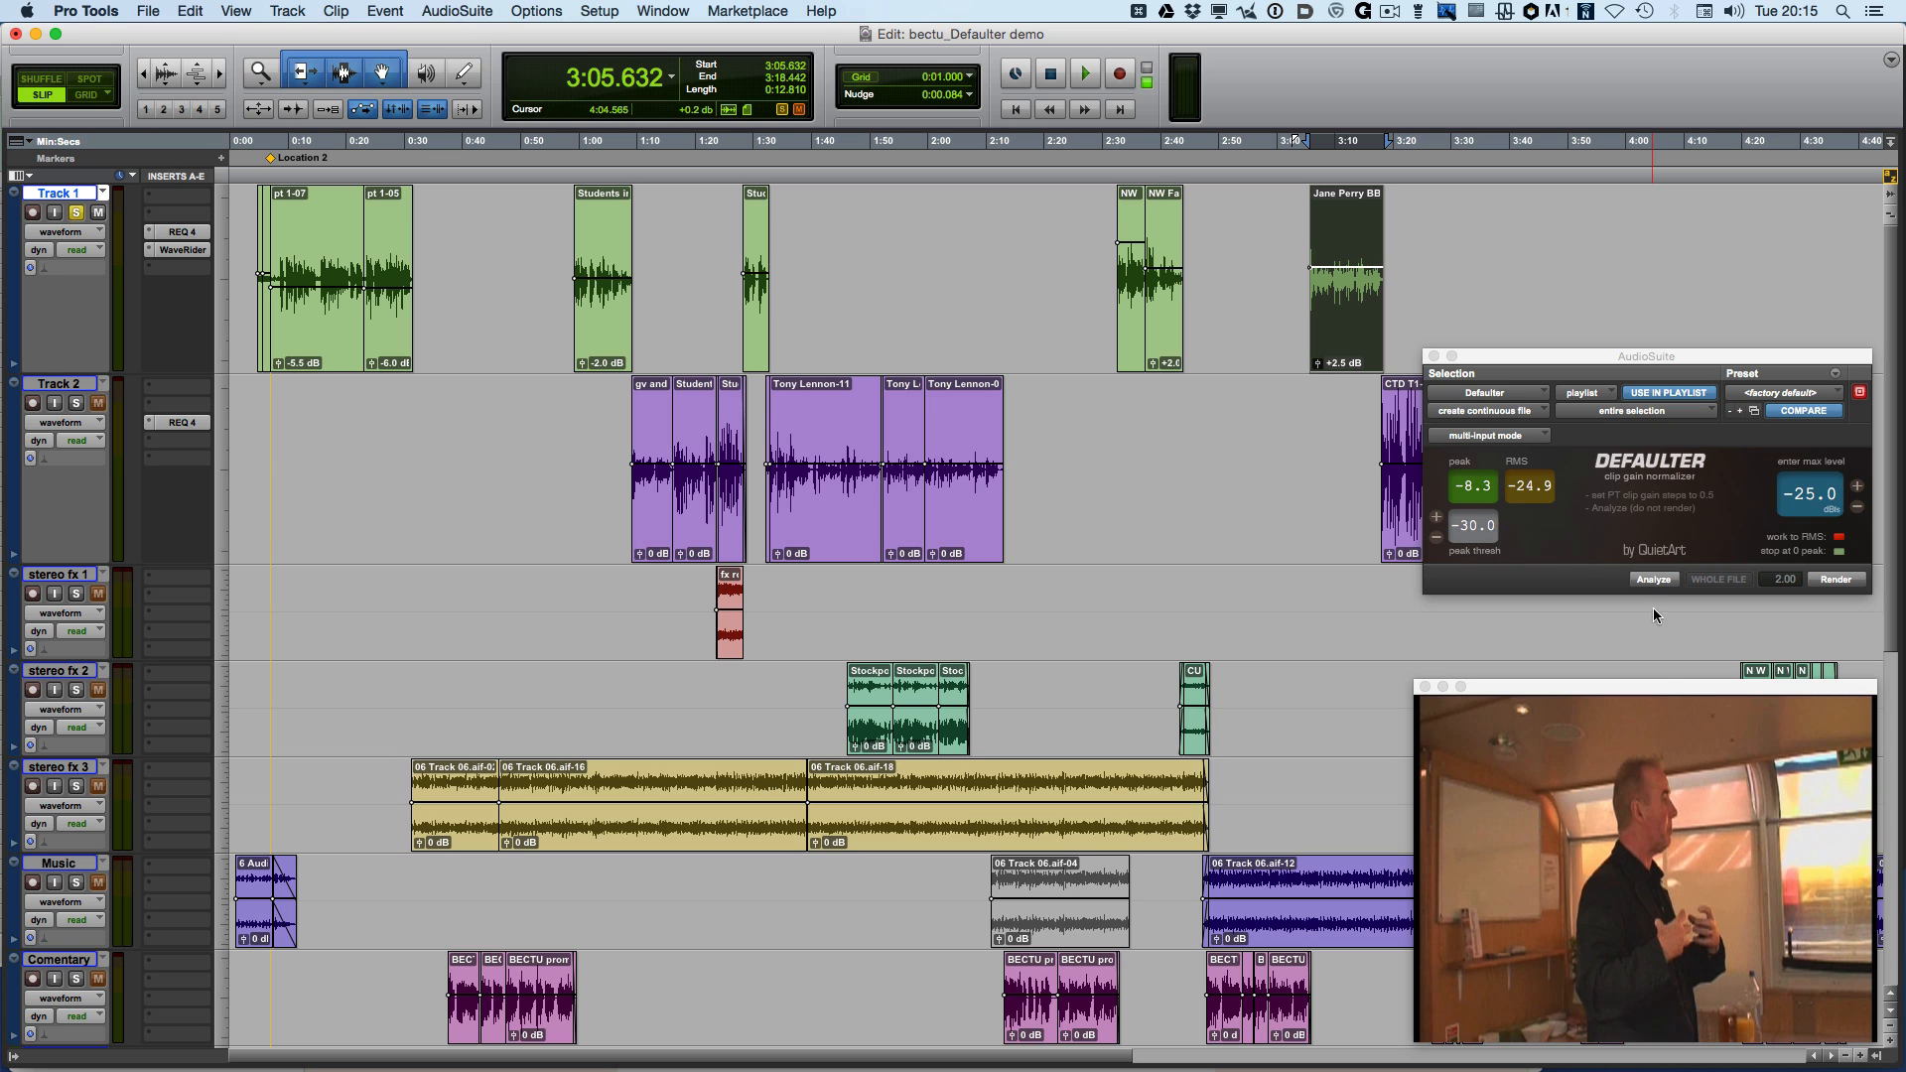
Open the Keyboard Maestro editor and examine the Defaulter run macro's actions before returning to Pro Tools
left_click(1761, 1050)
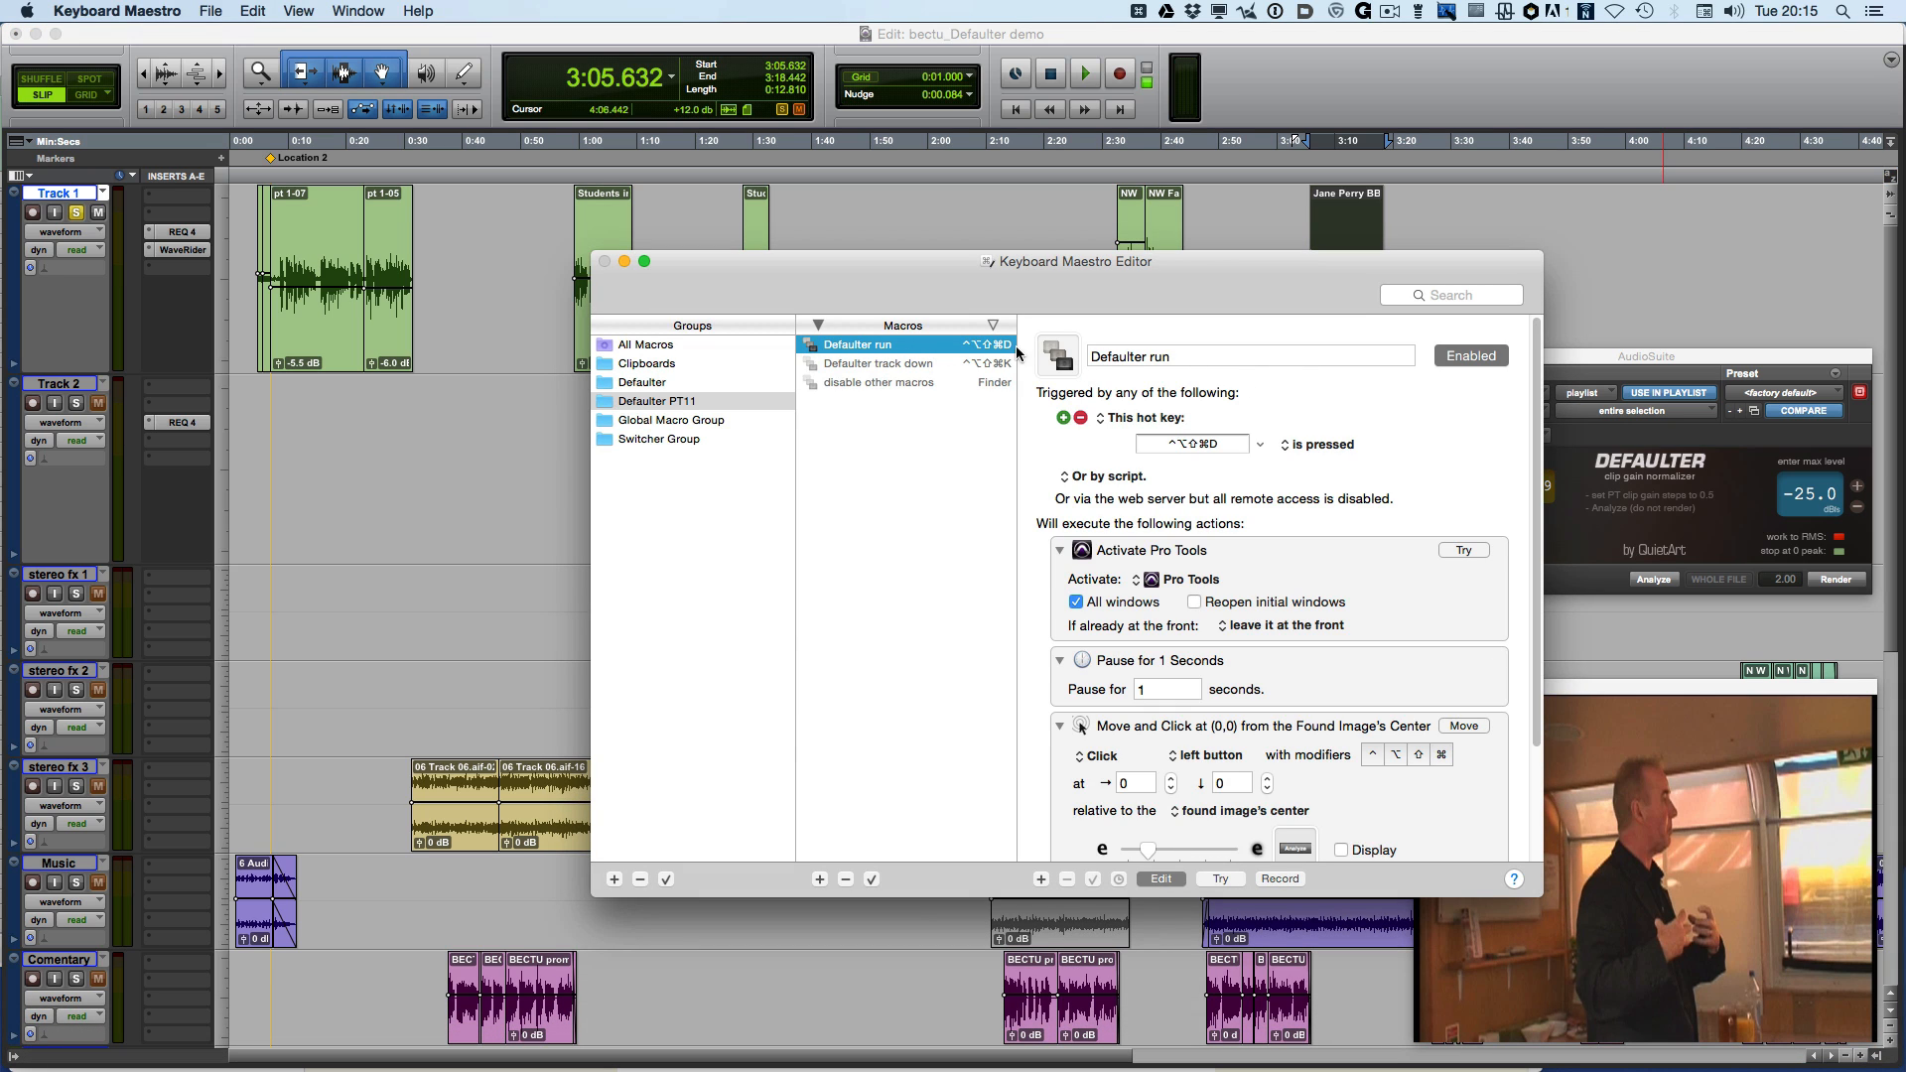
scroll(1204, 526, "down", 1)
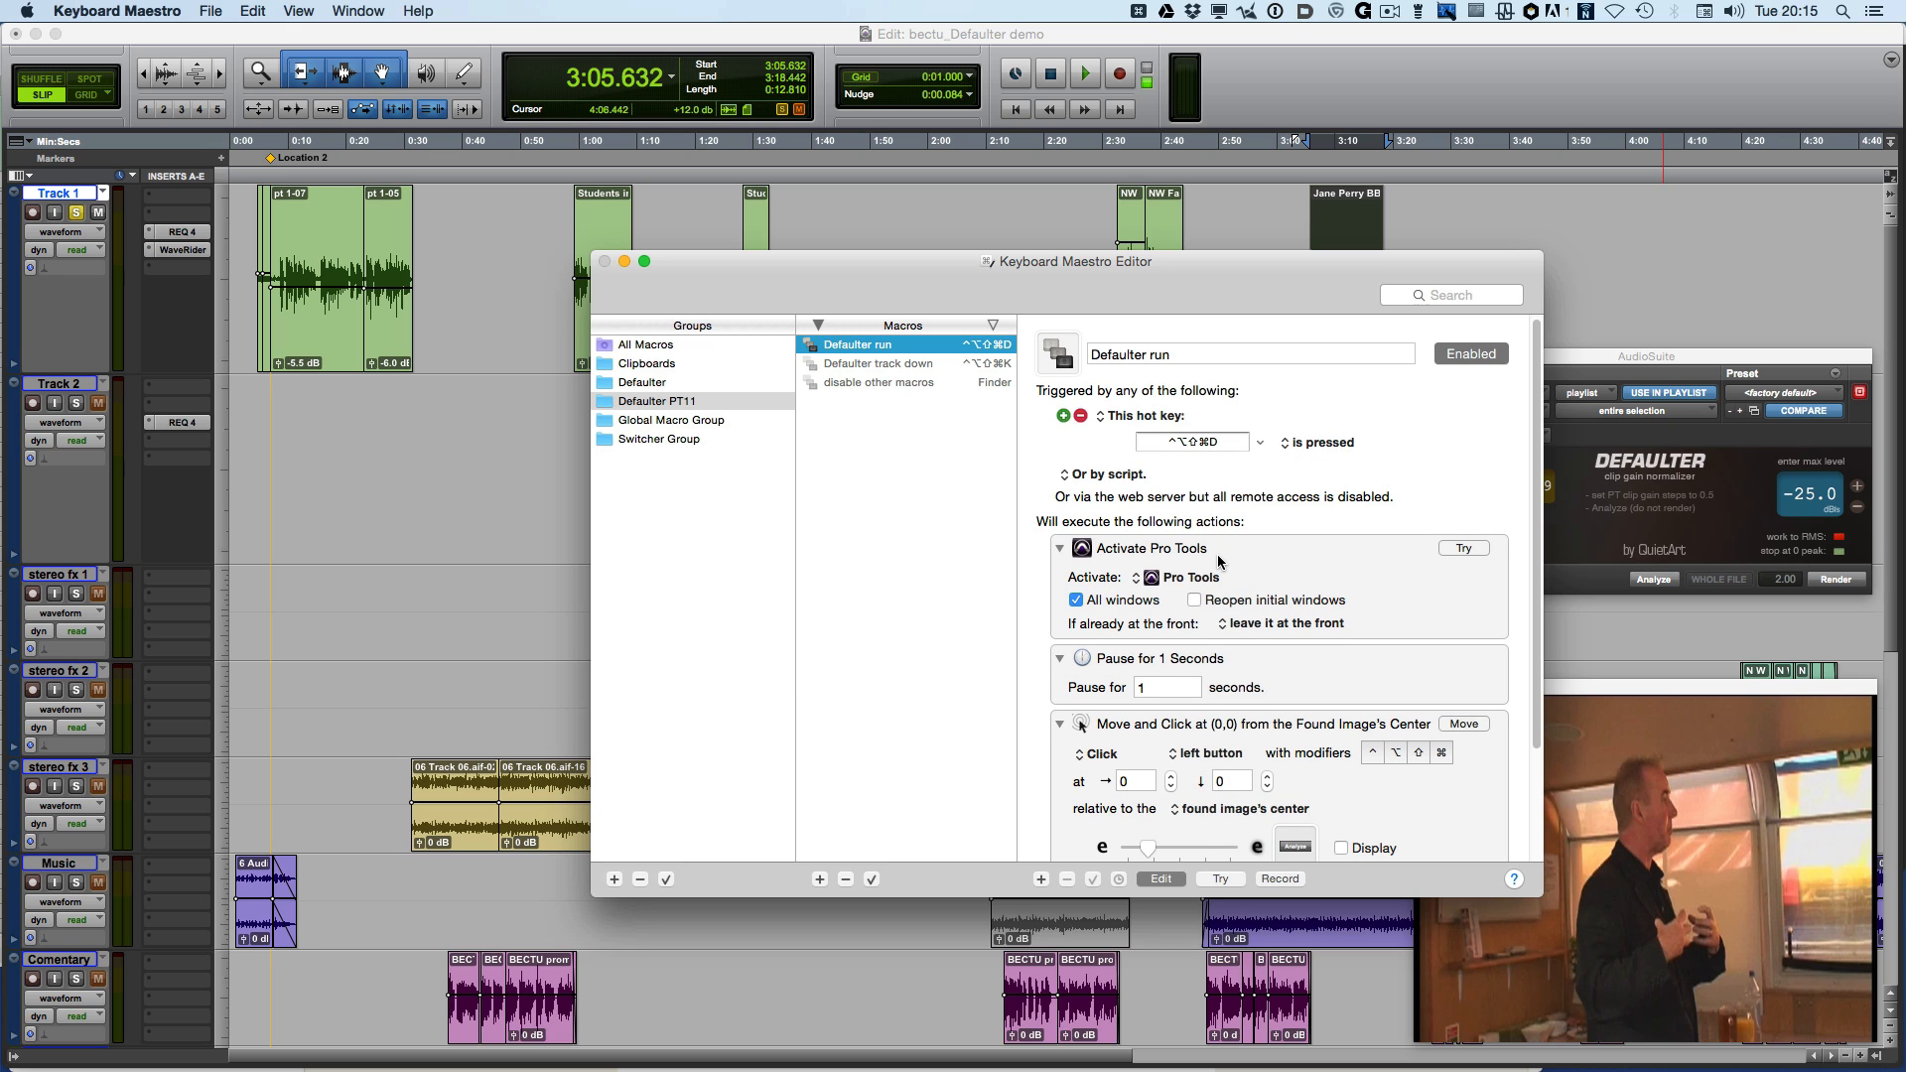
scroll(1219, 561, "down", 1)
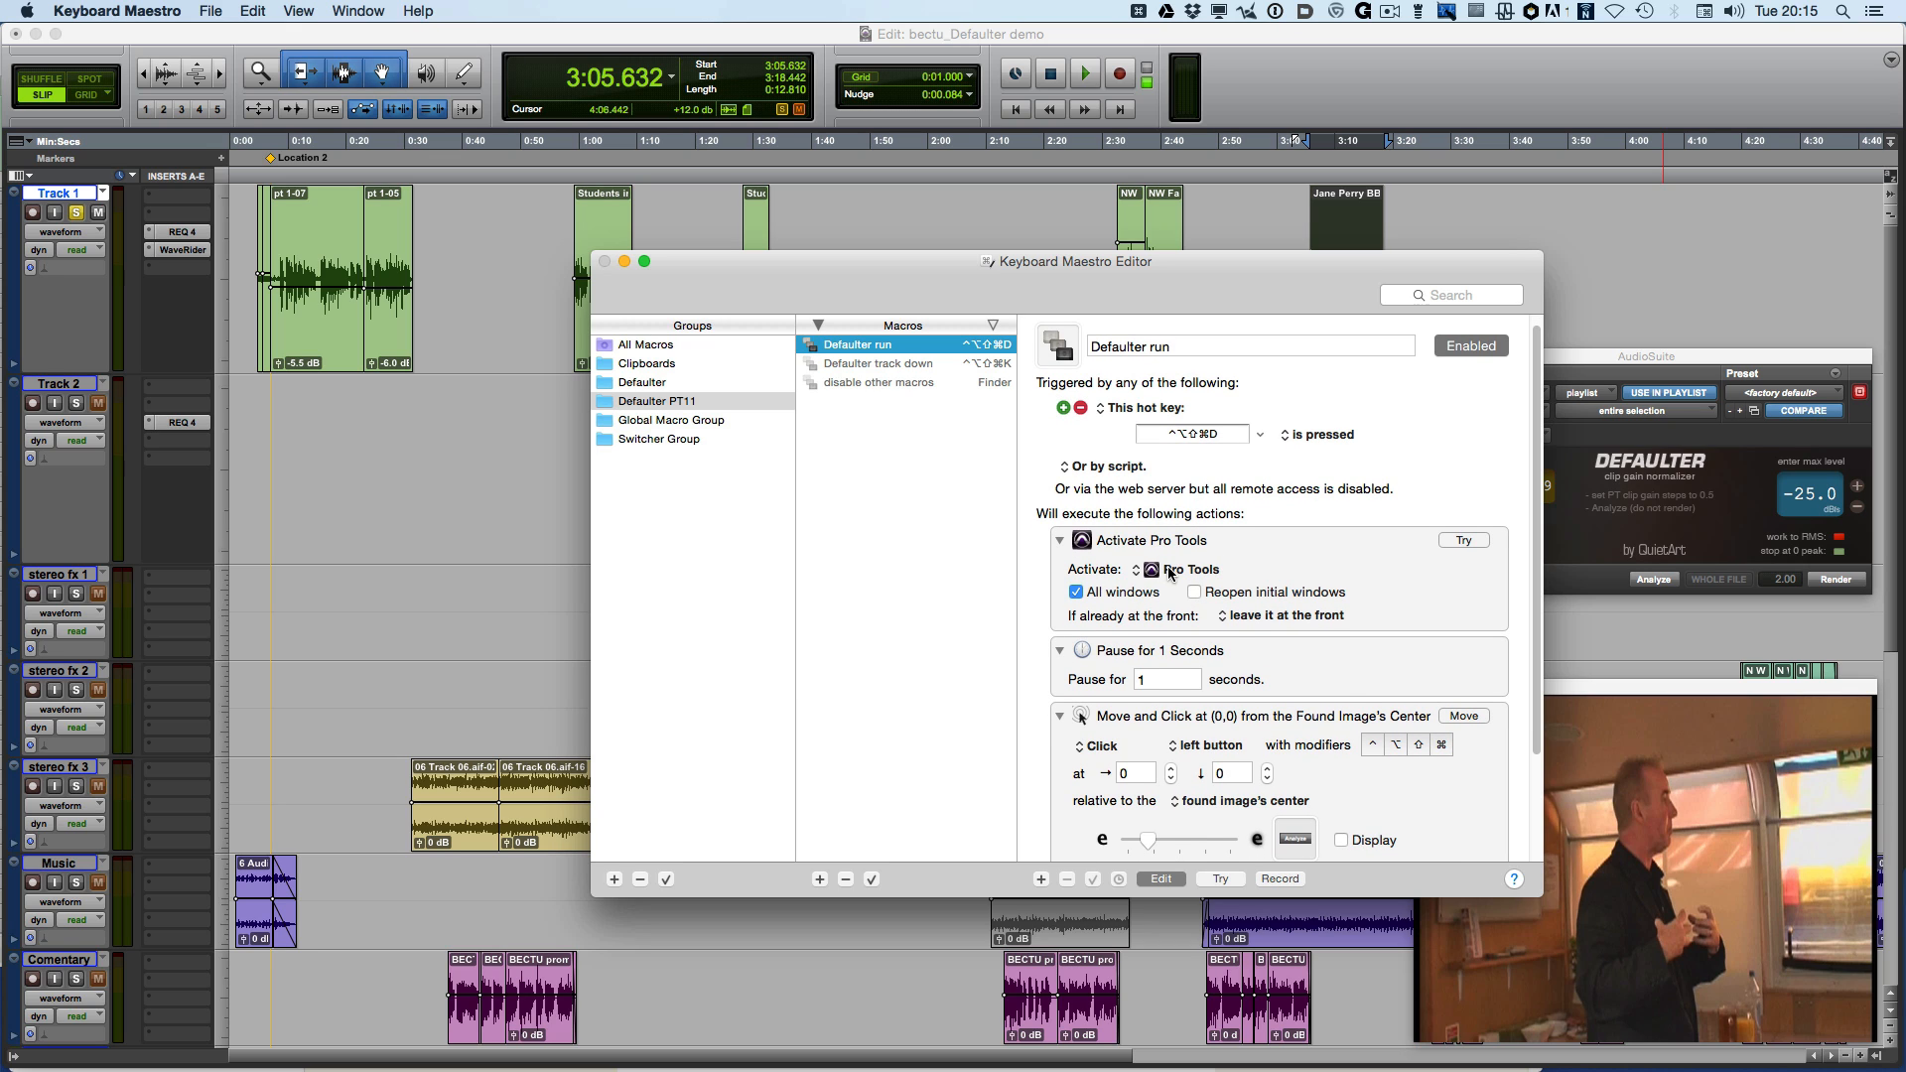
scroll(1170, 573, "down", 1)
scroll(1196, 682, "down", 3)
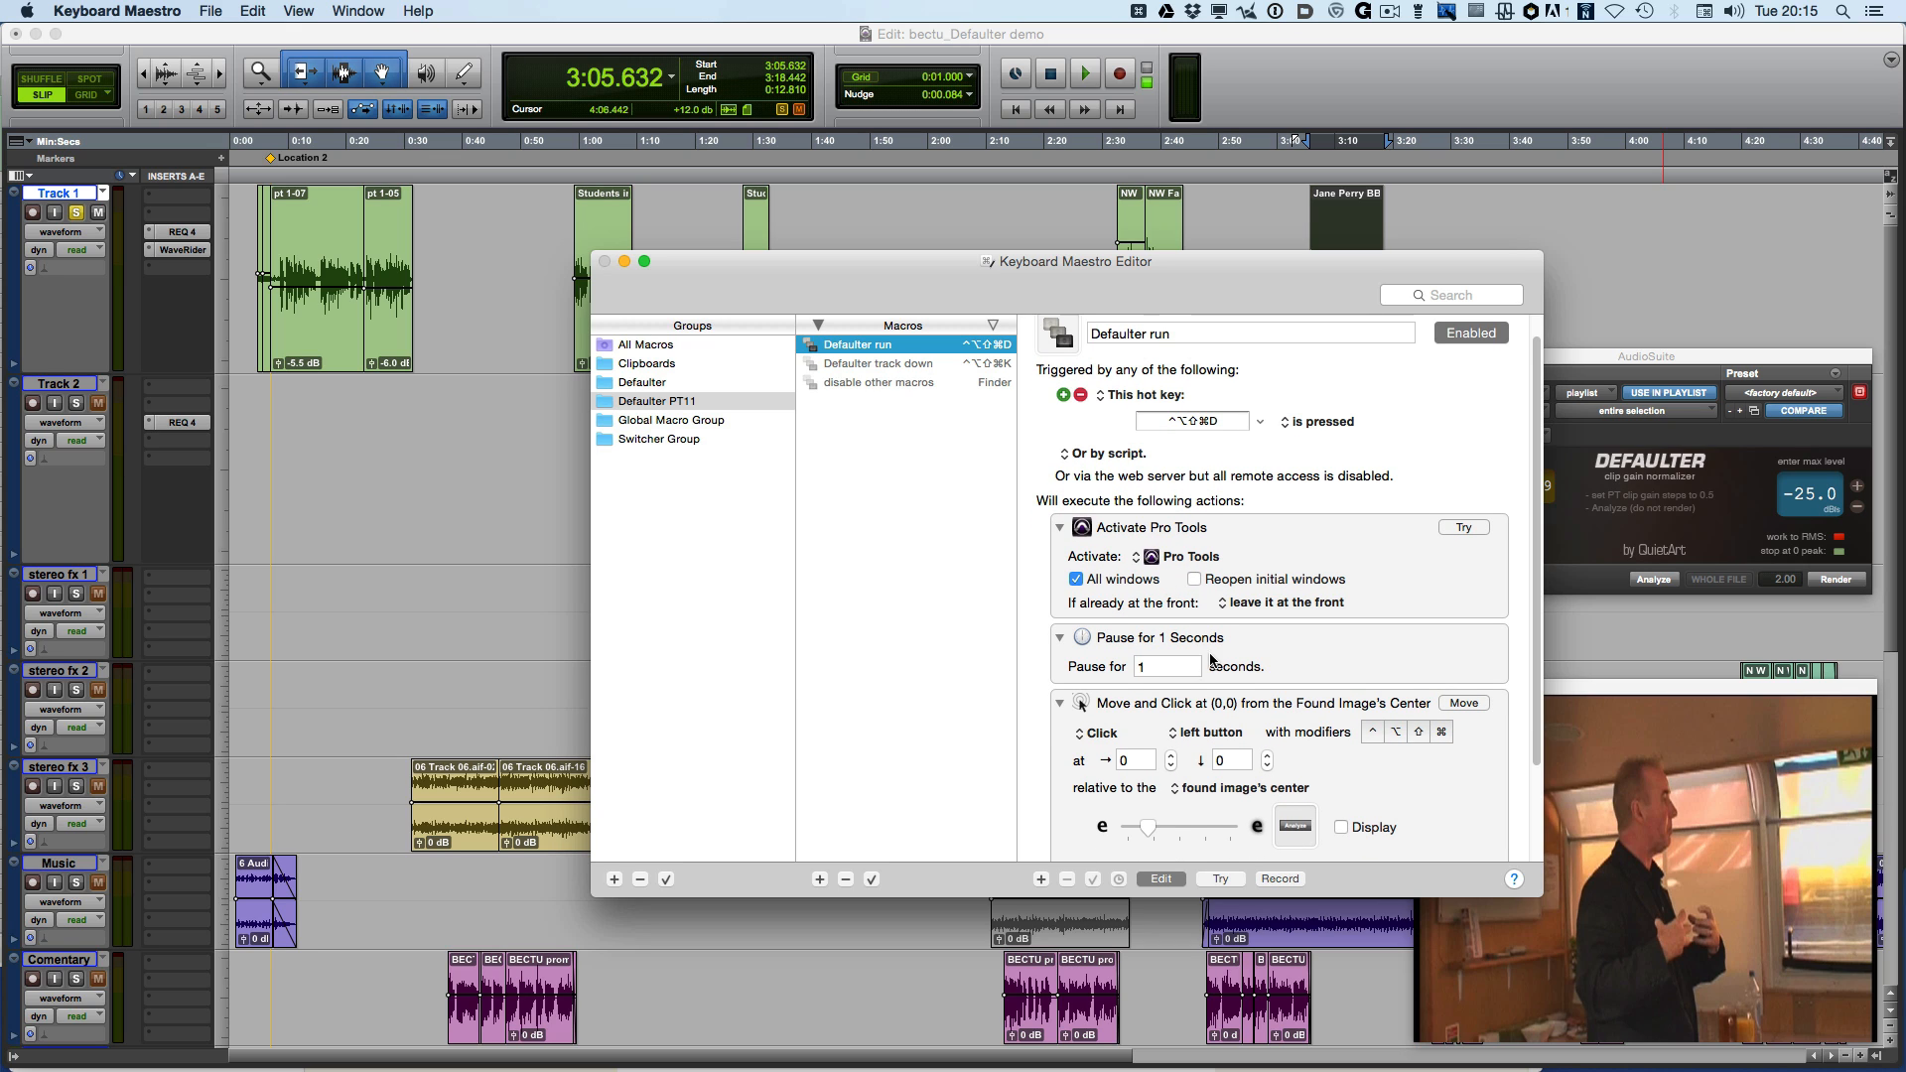
scroll(1206, 698, "down", 3)
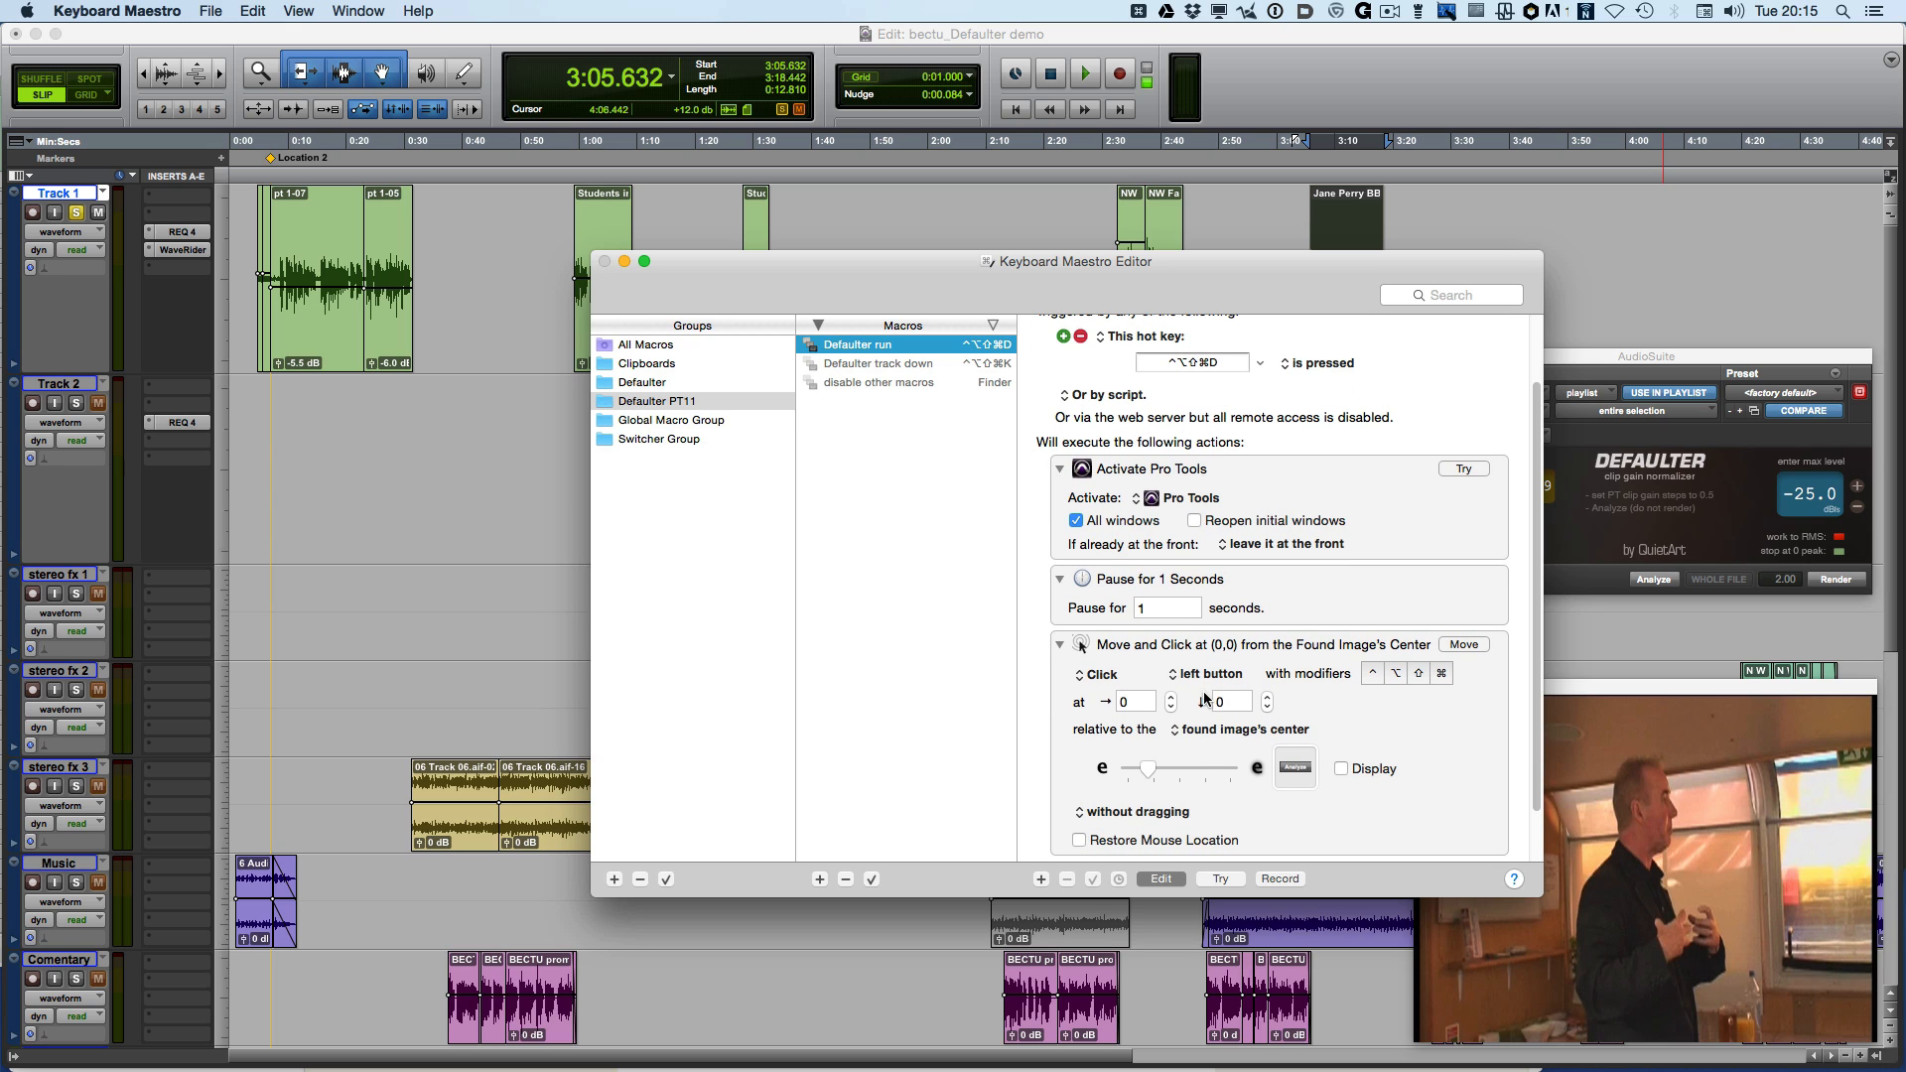
scroll(1288, 794, "down", 5)
scroll(1288, 786, "up", 4)
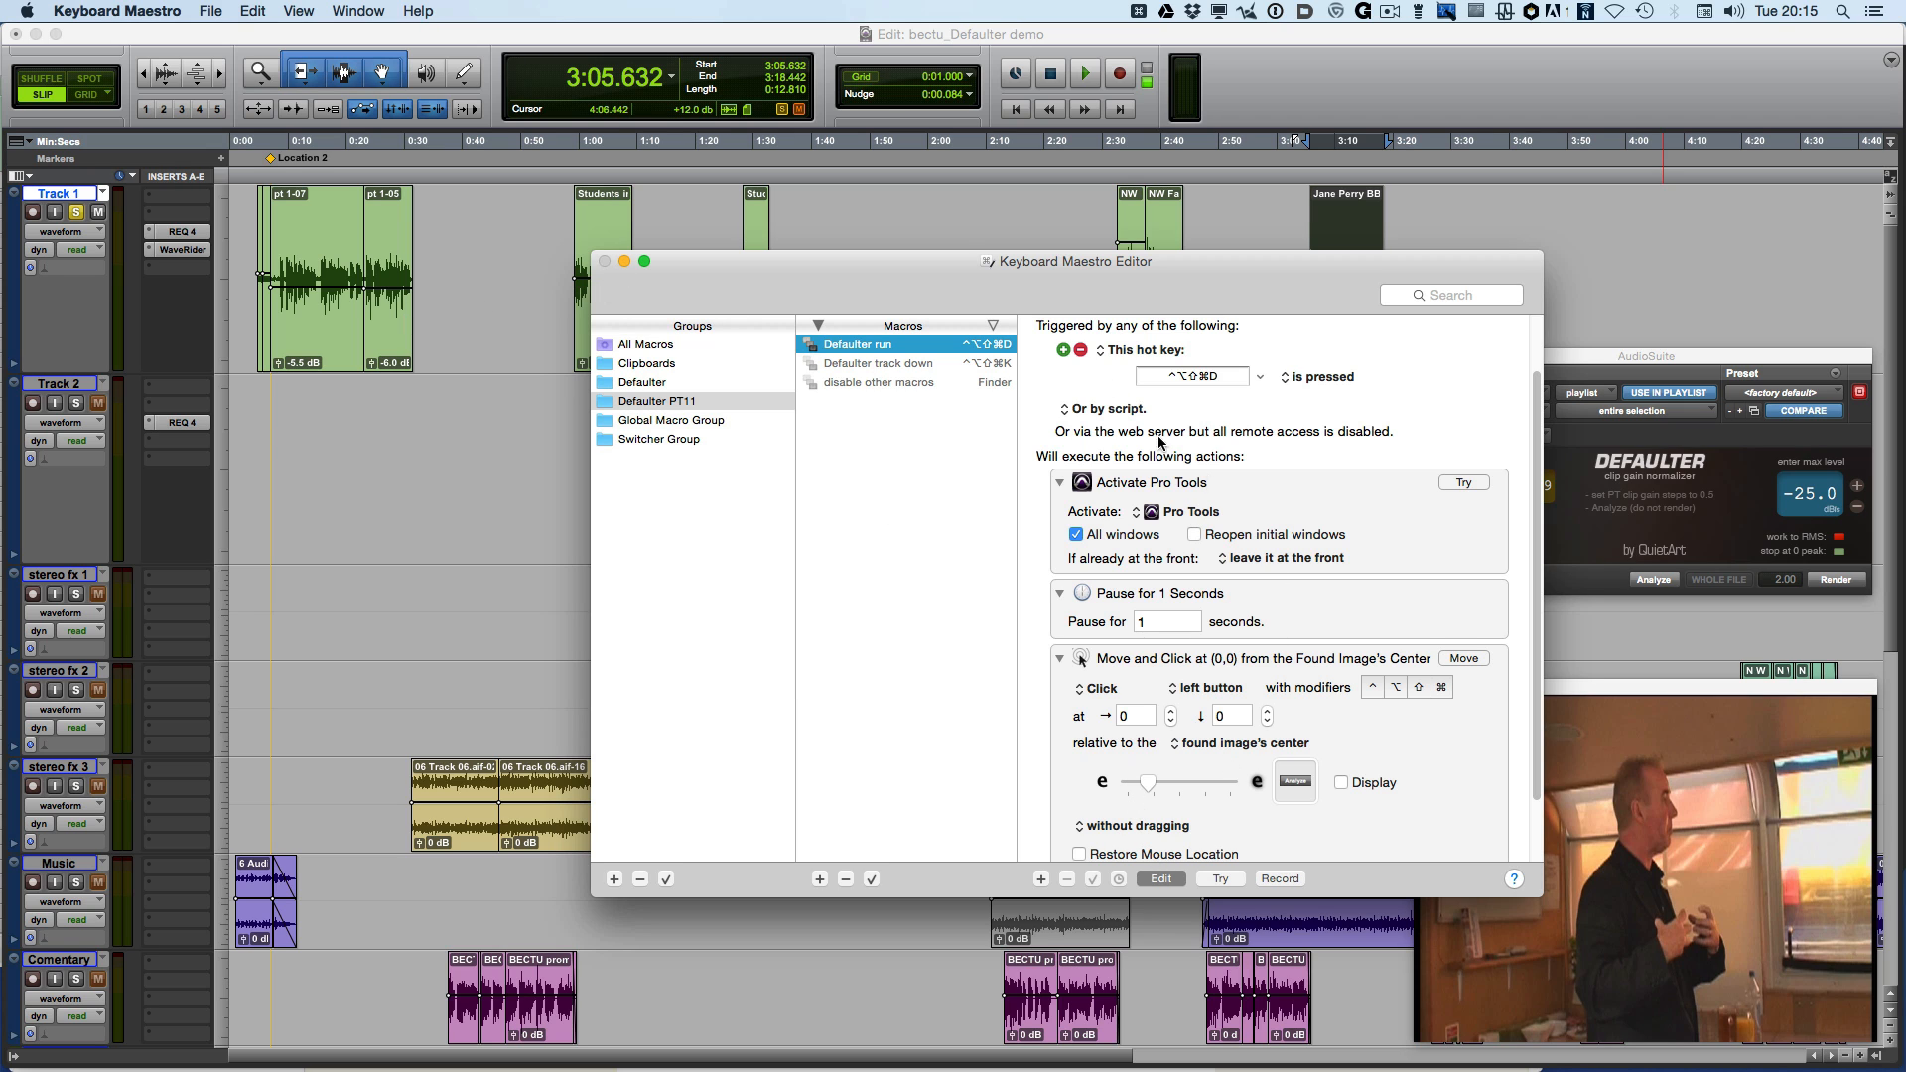
left_click(1328, 79)
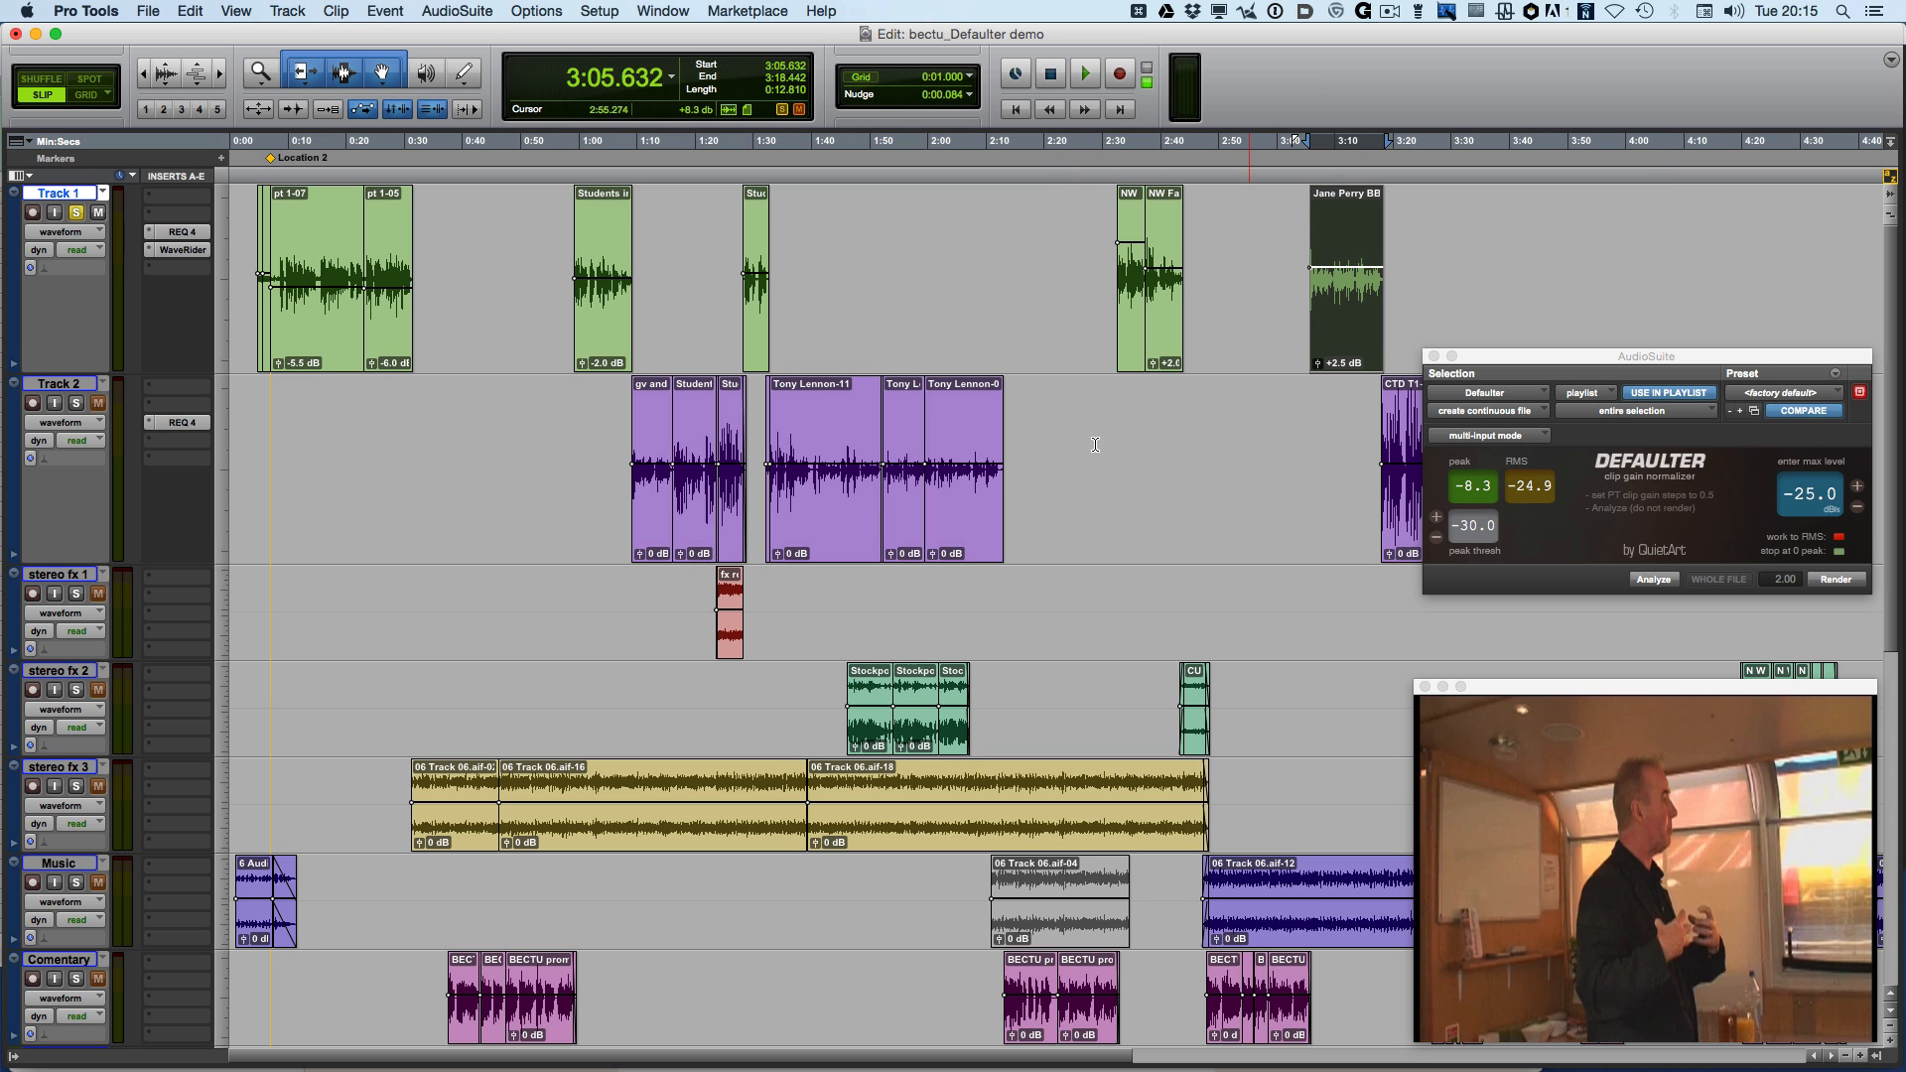
Select all clips on Track 1 and clear their clip gain again
left_click(511, 392)
left_click_drag(1409, 281, 238, 262)
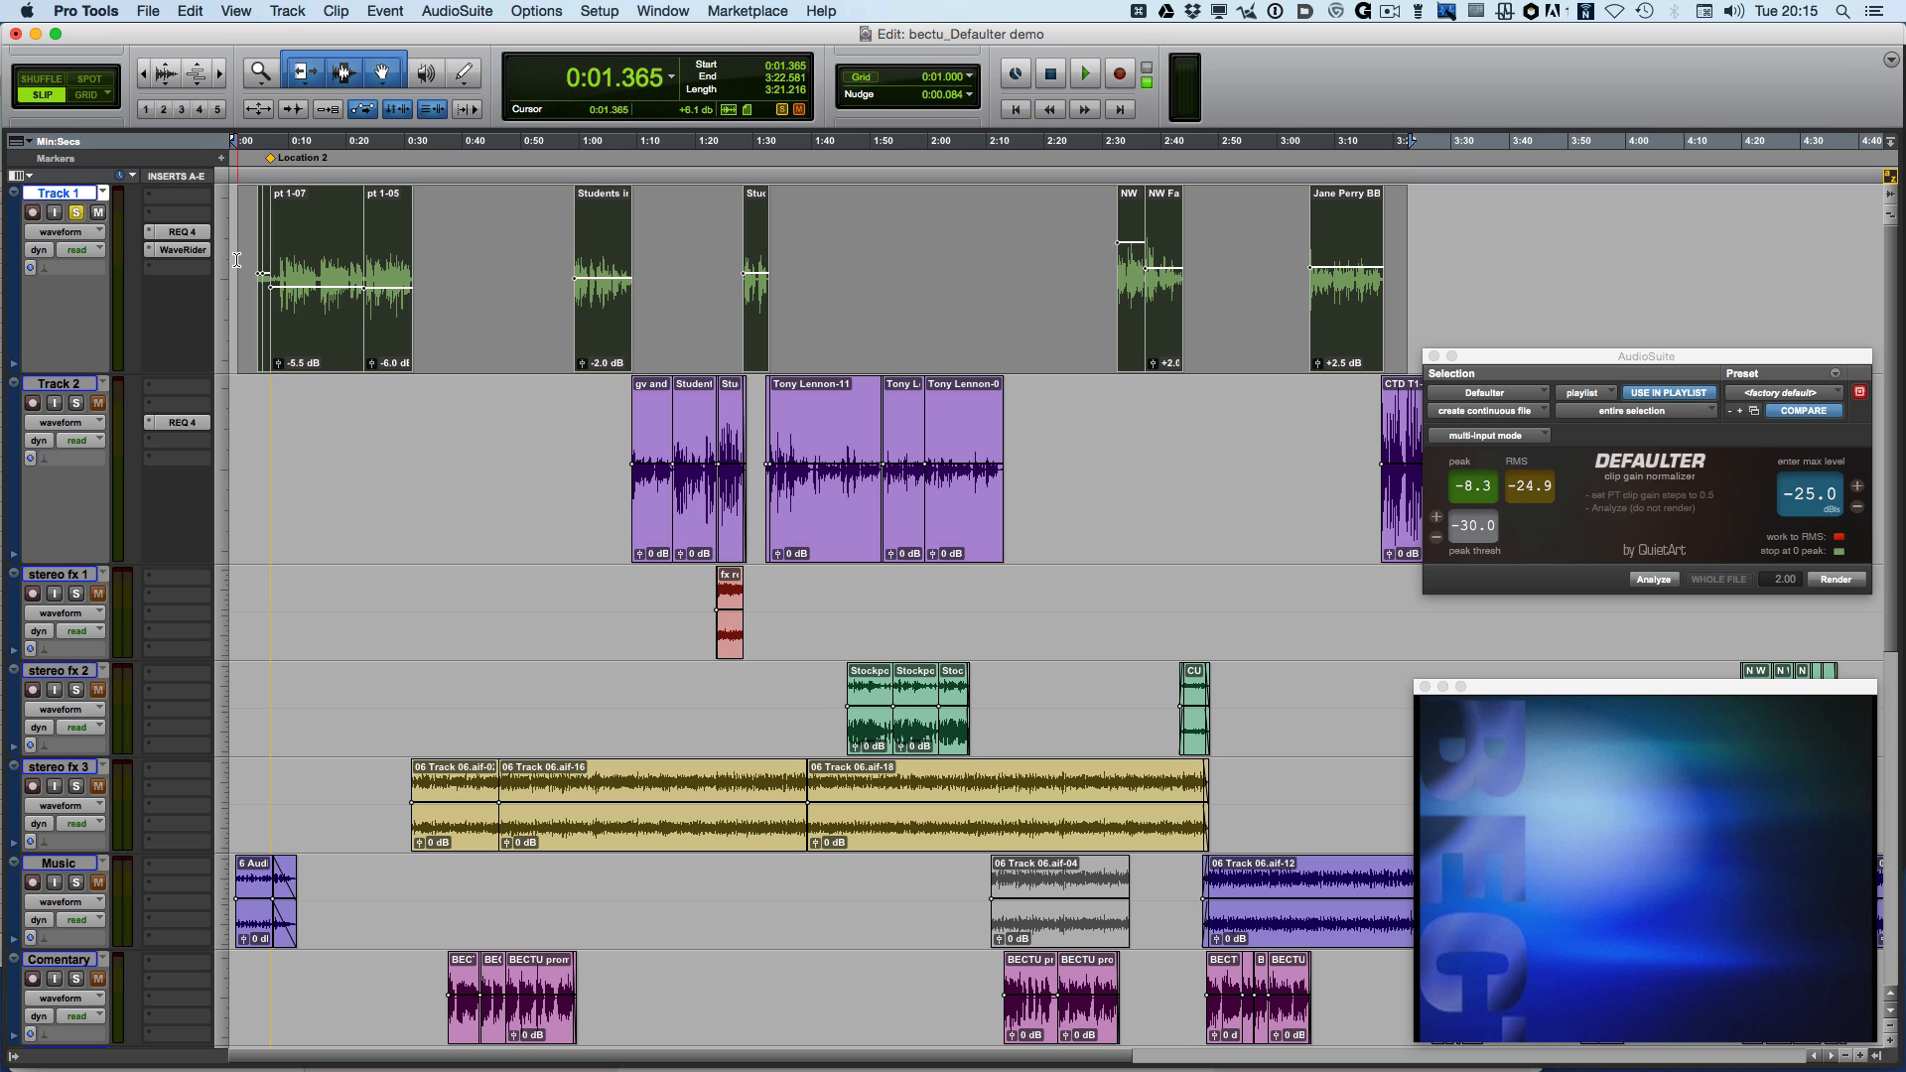
right_click(304, 250)
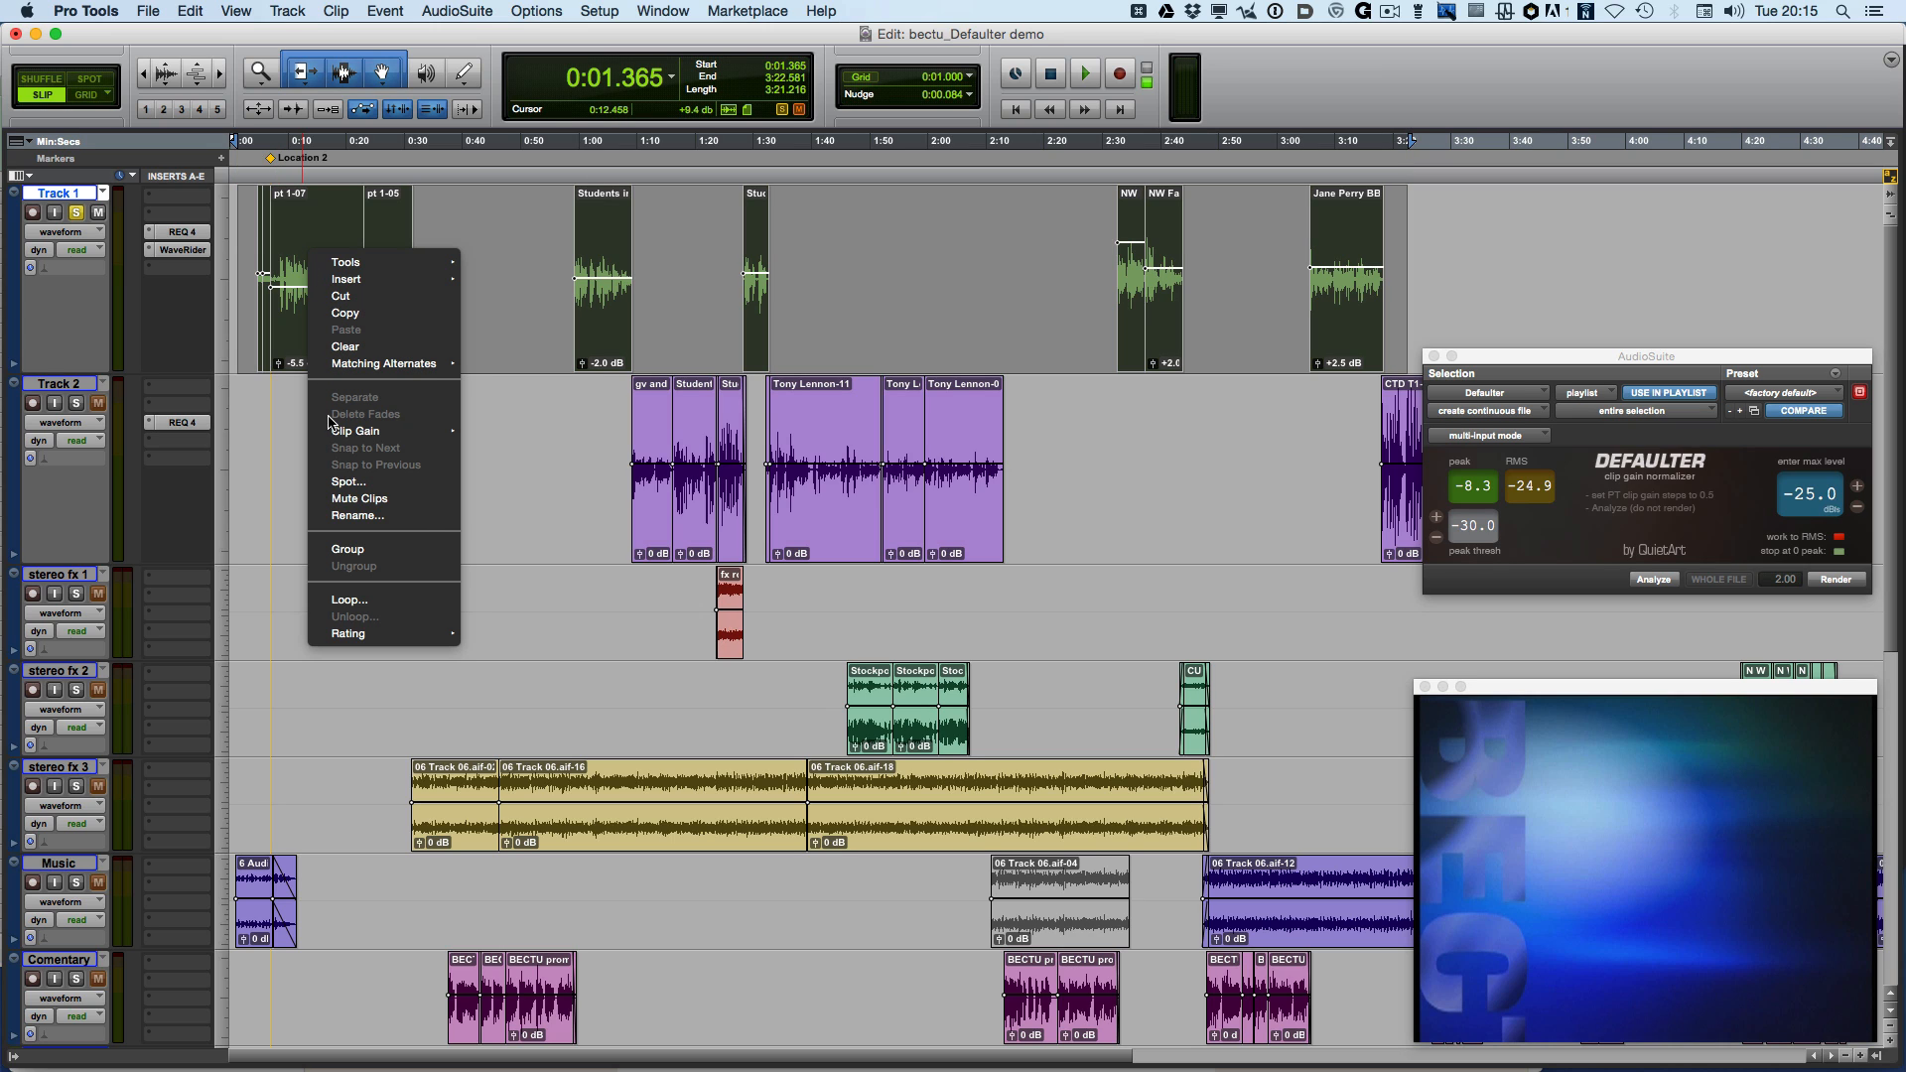
mouse_move(340, 431)
left_click(506, 447)
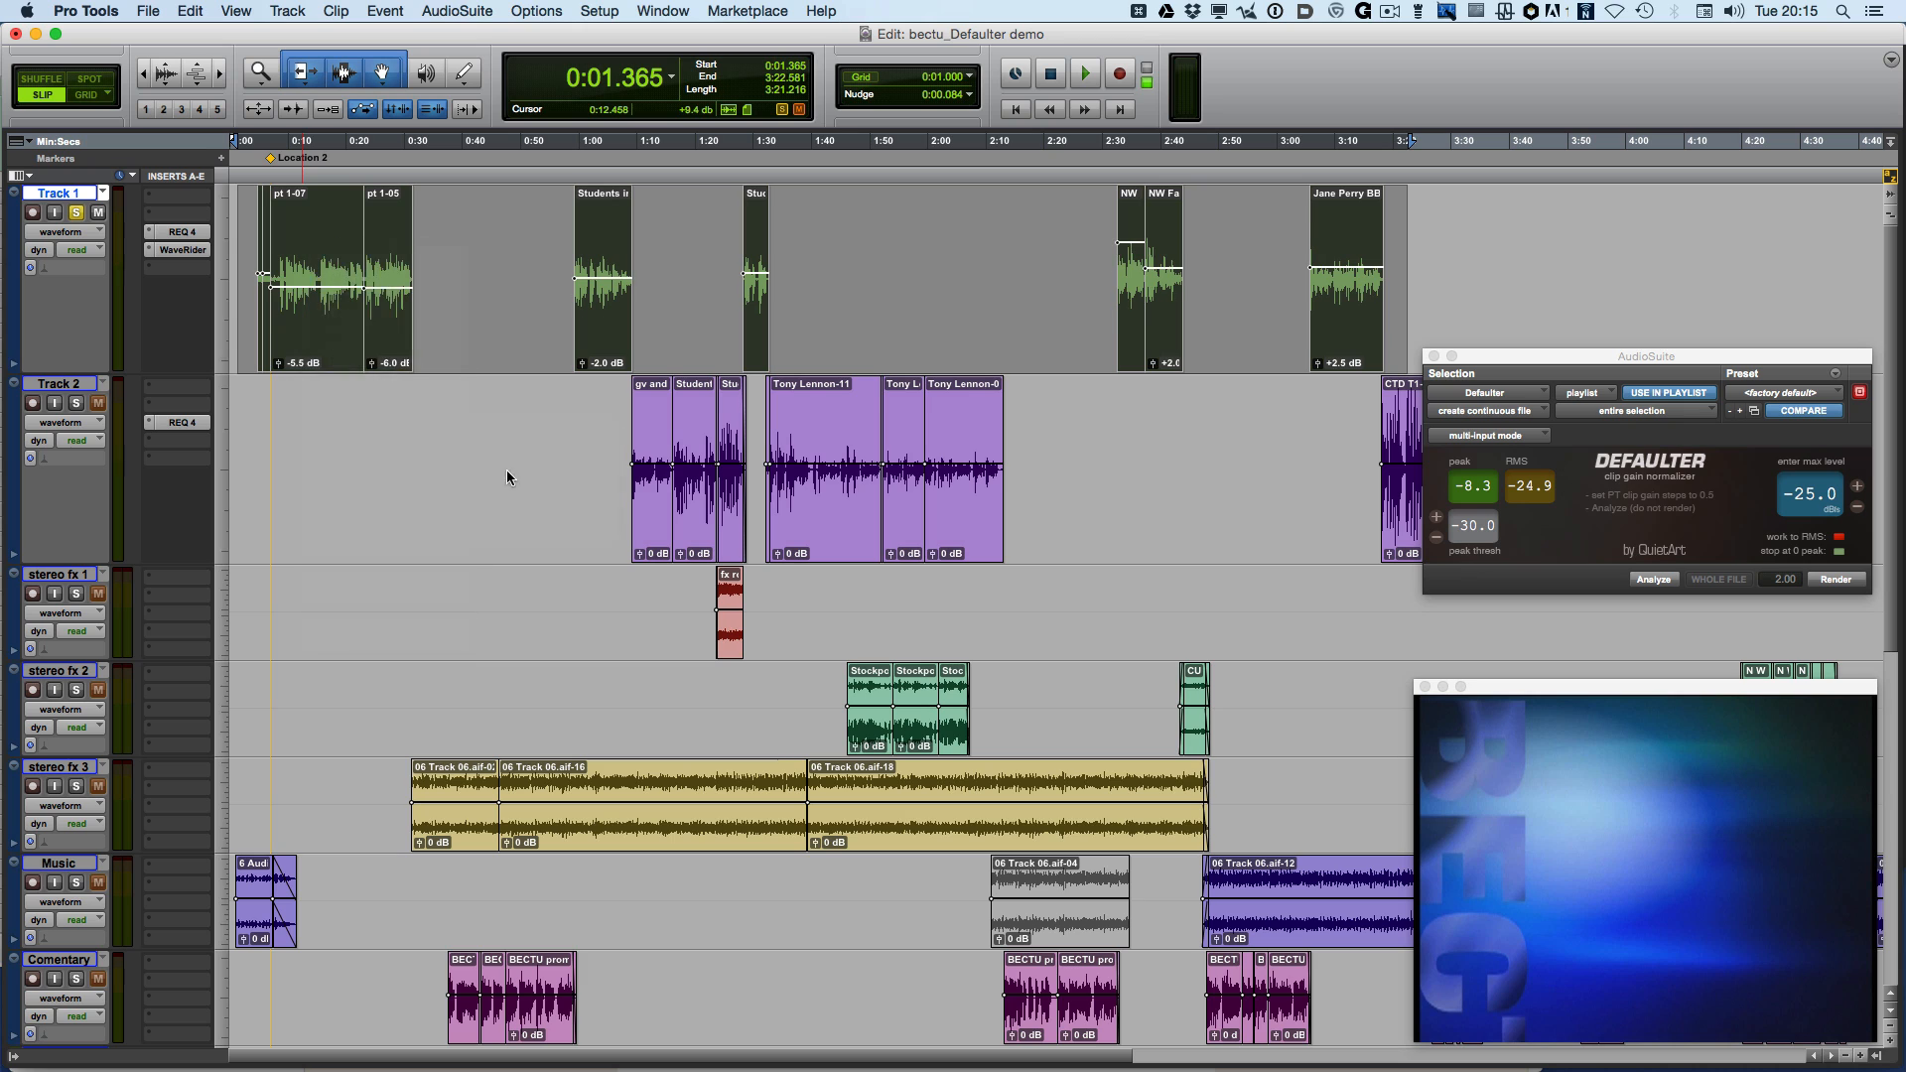
Select the first clip across Track 1 and Track 2 and run Defaulter's Analyze on both tracks
left_click(316, 339)
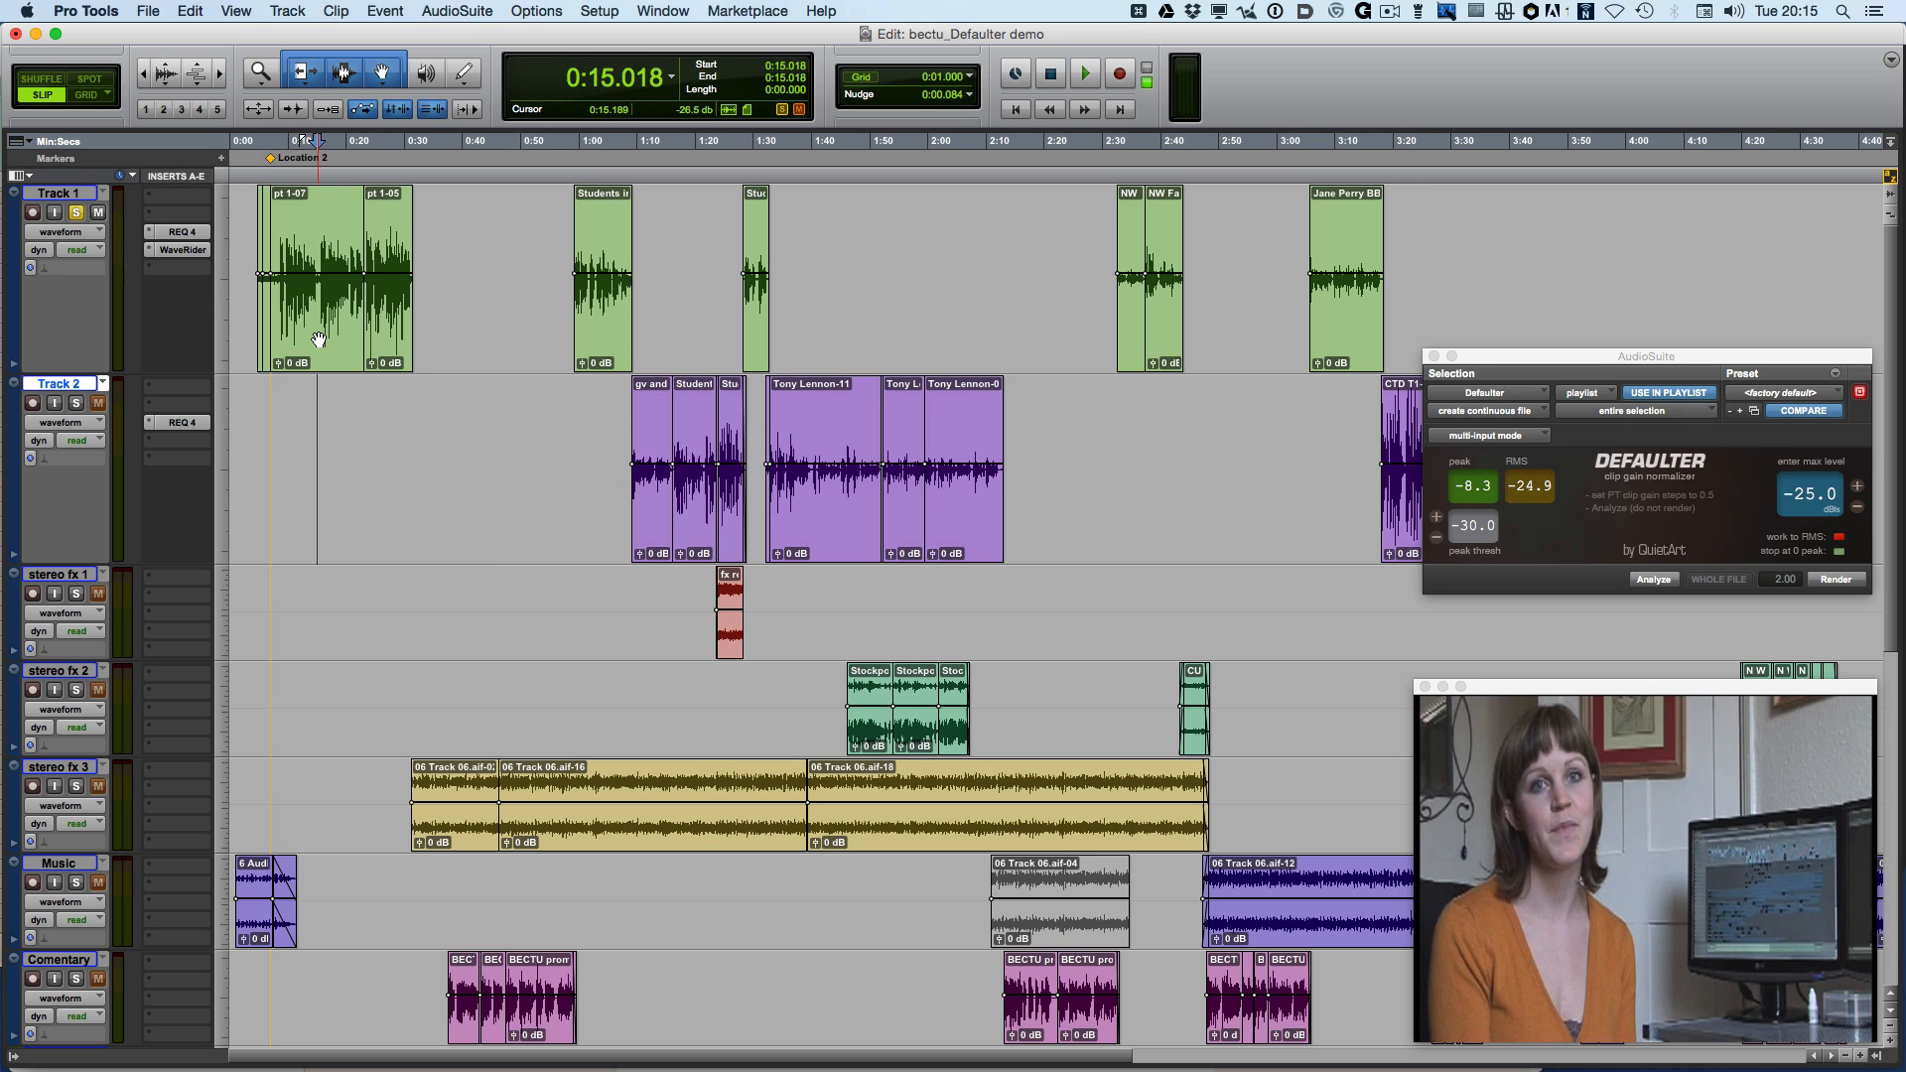
left_click(317, 464, "shift")
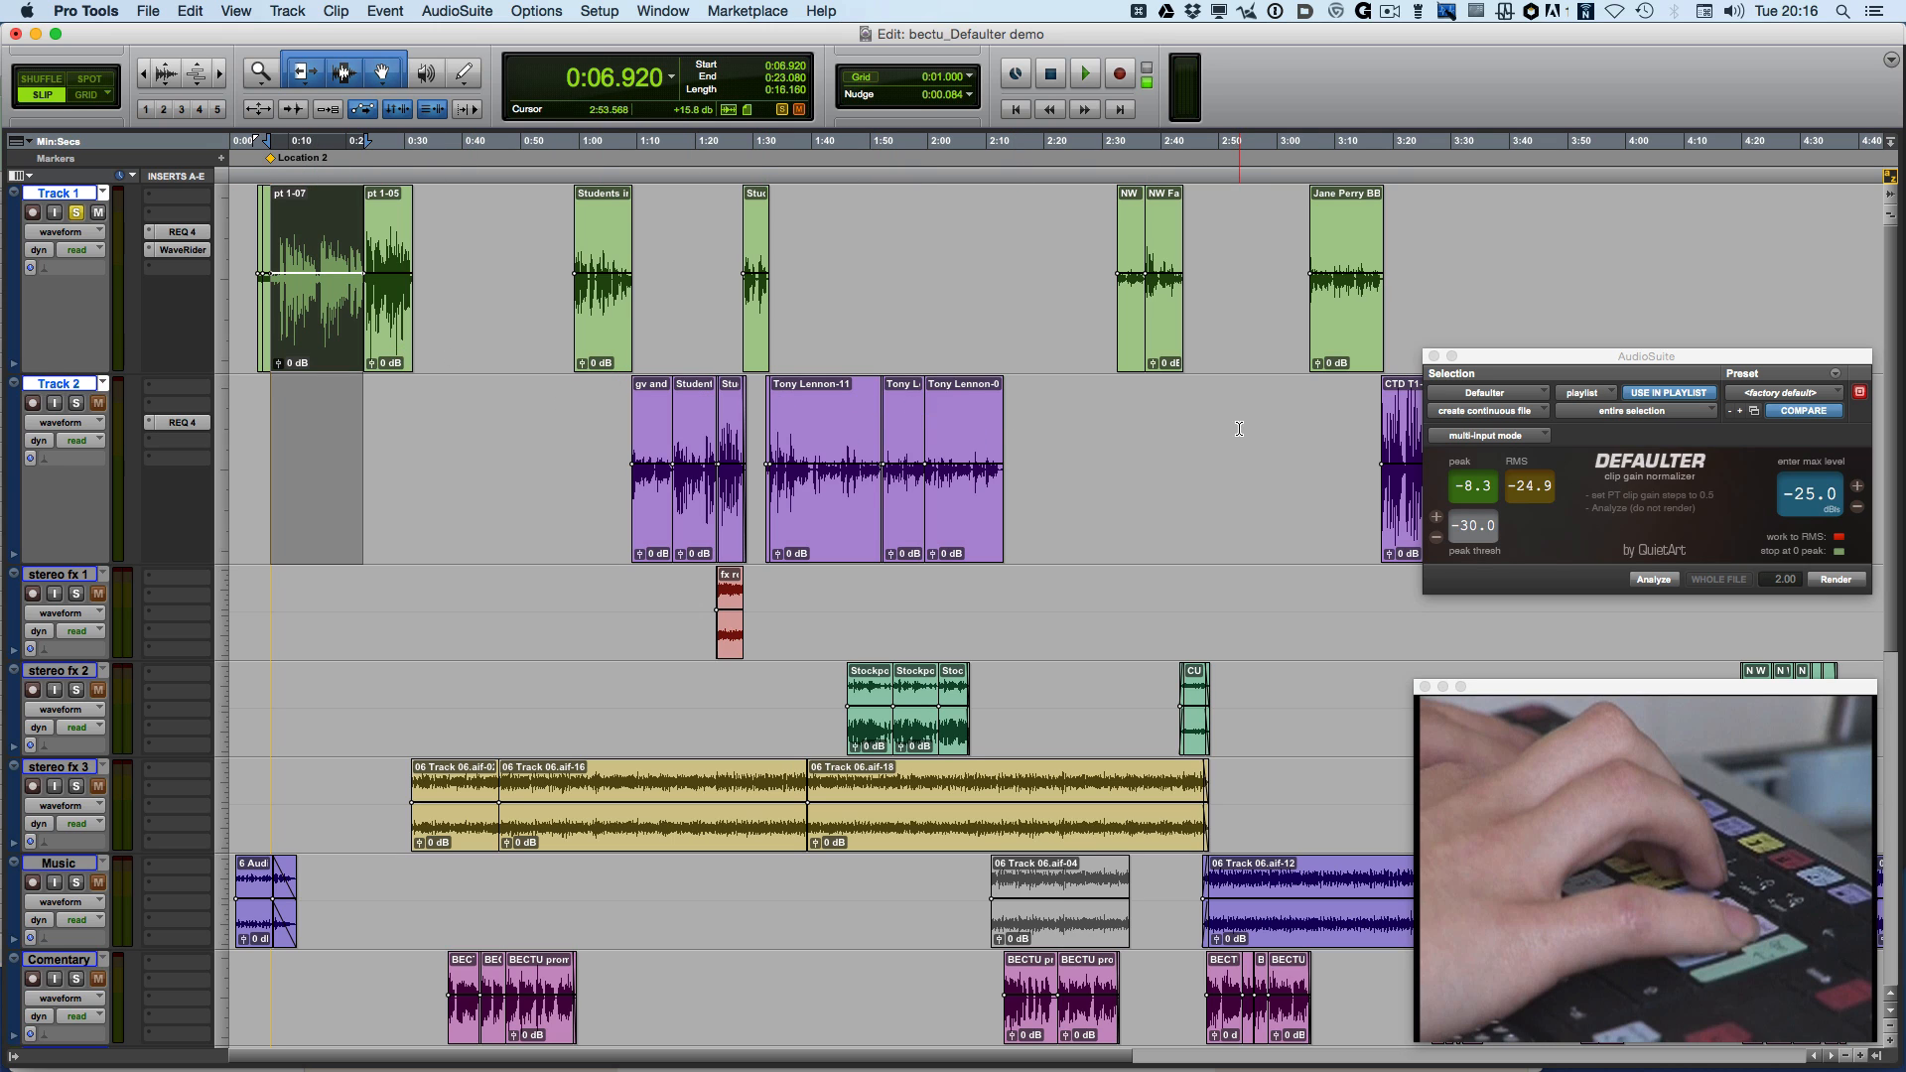
left_click(1655, 581)
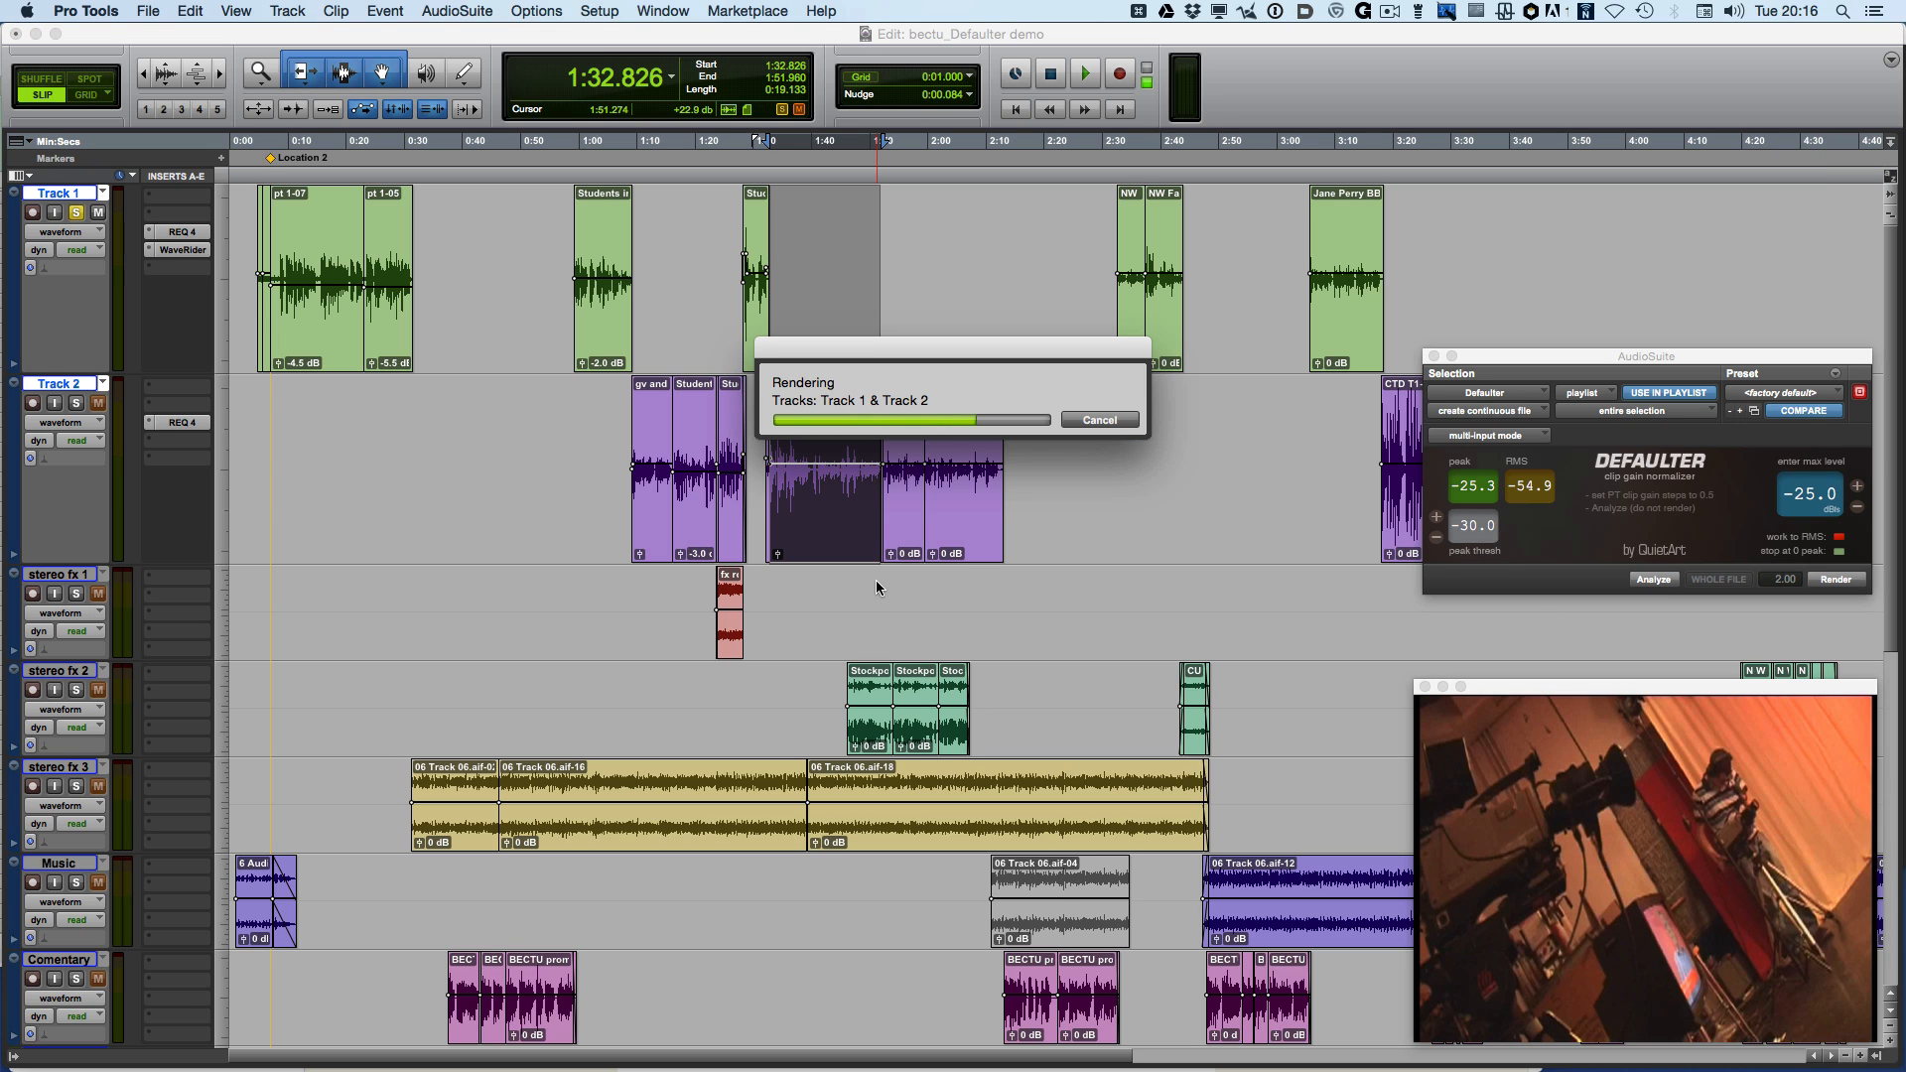
left_click(1653, 579)
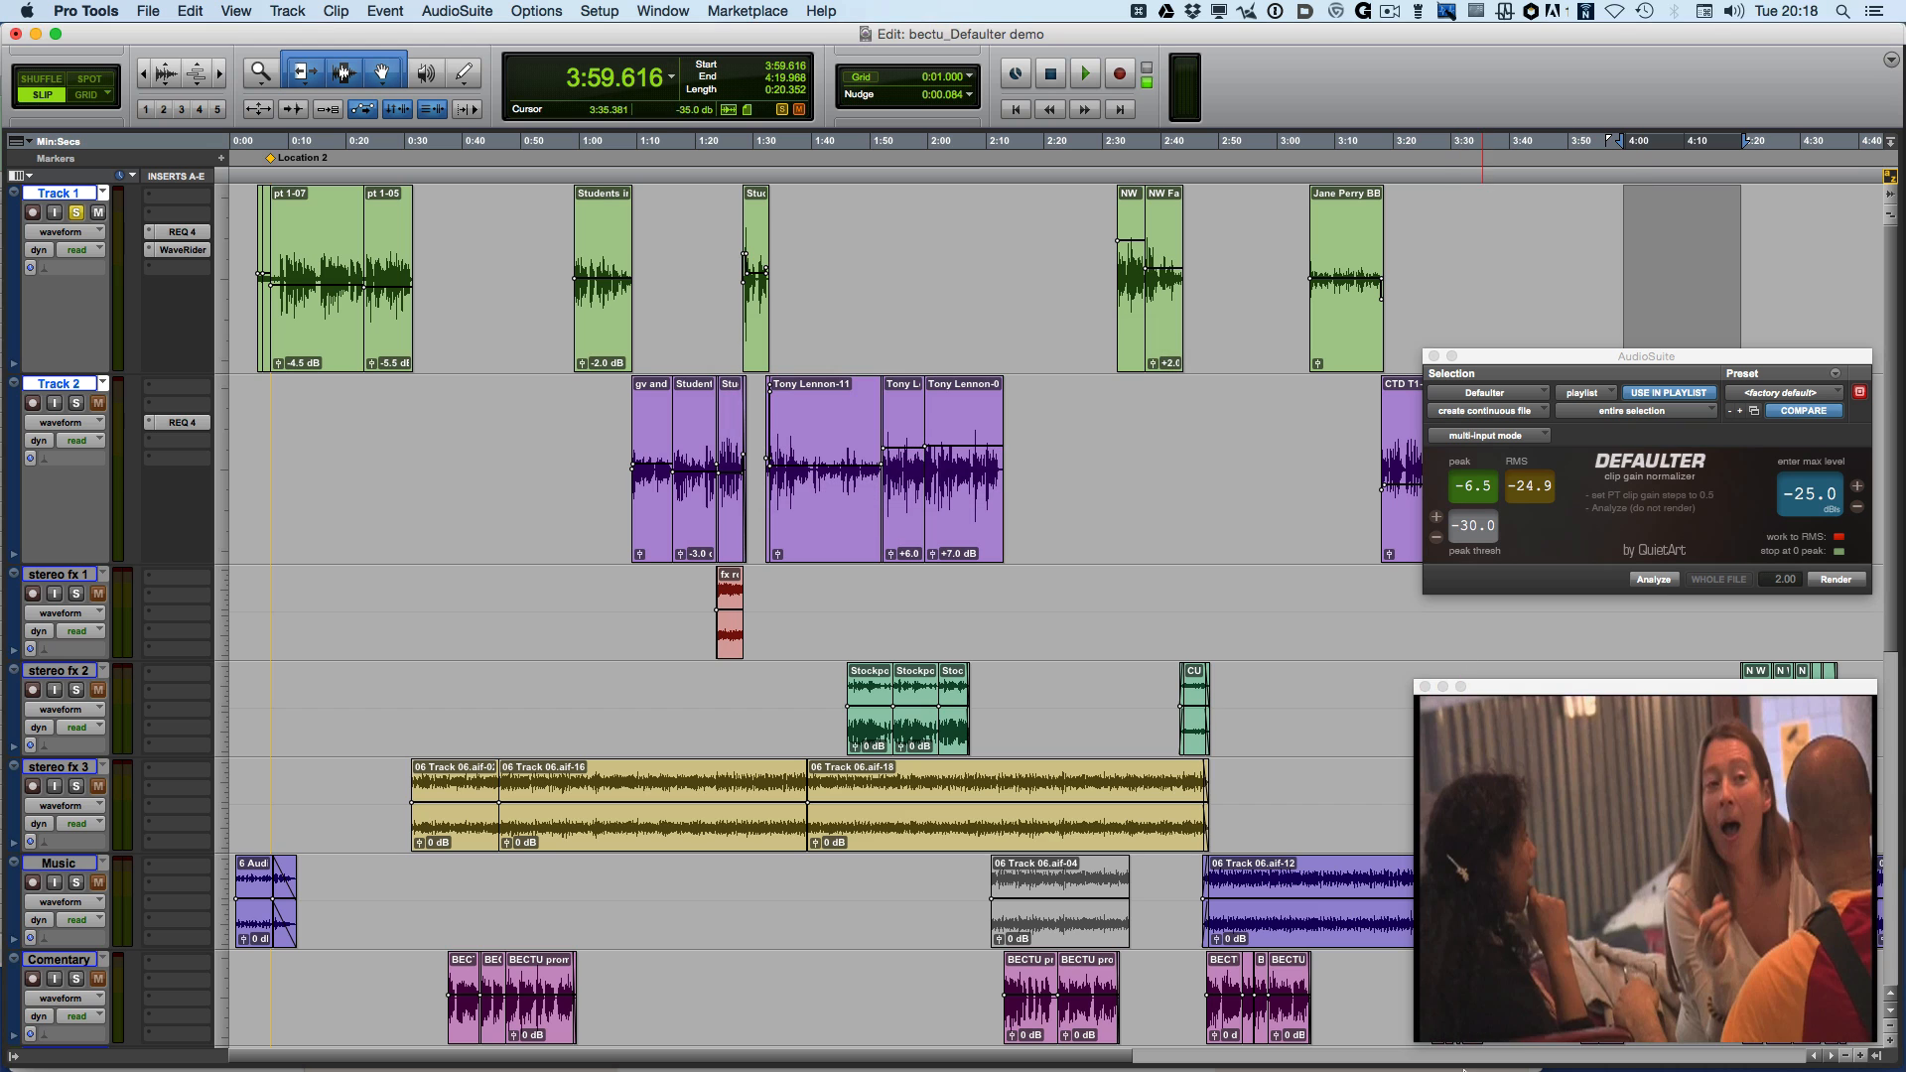
Inspect the Defaulter group's Defaulter run macro in Keyboard Maestro, including its Activate Pro Tools action settings
left_click(1763, 1048)
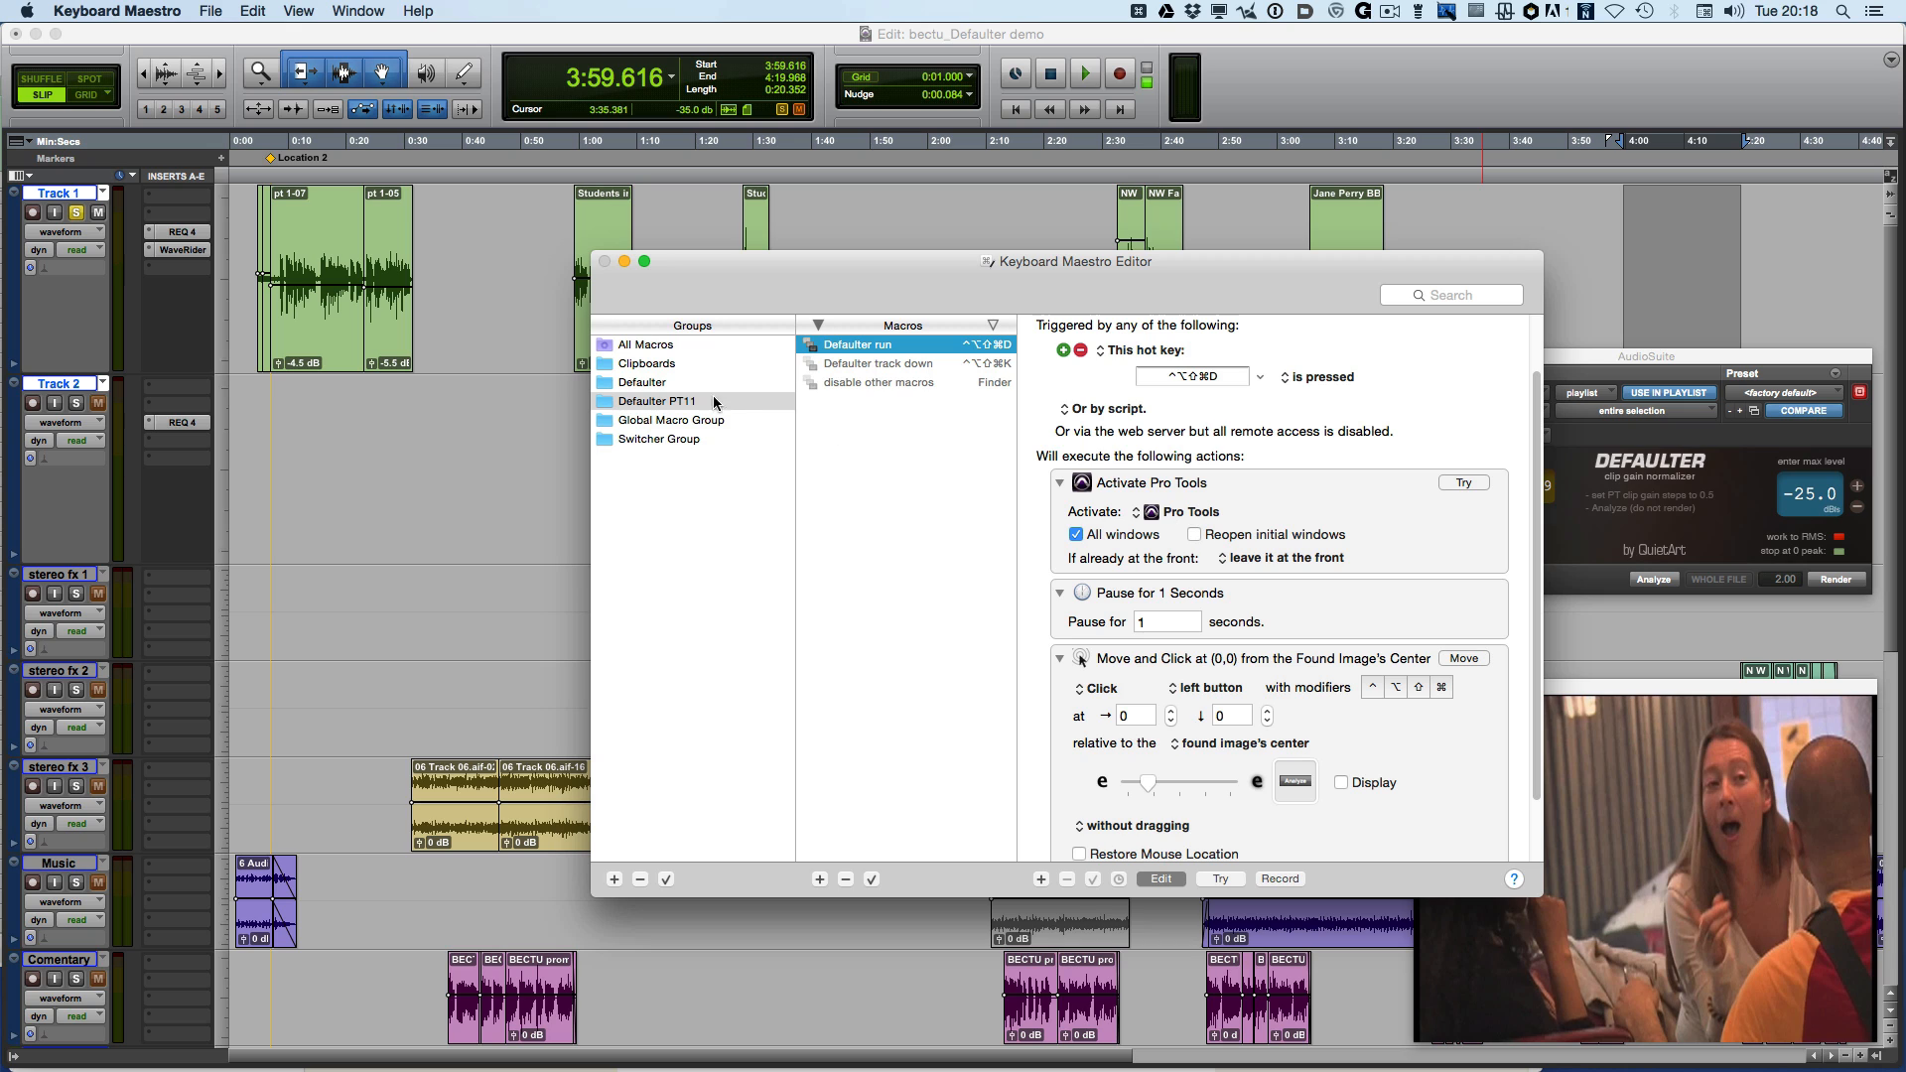
left_click(654, 387)
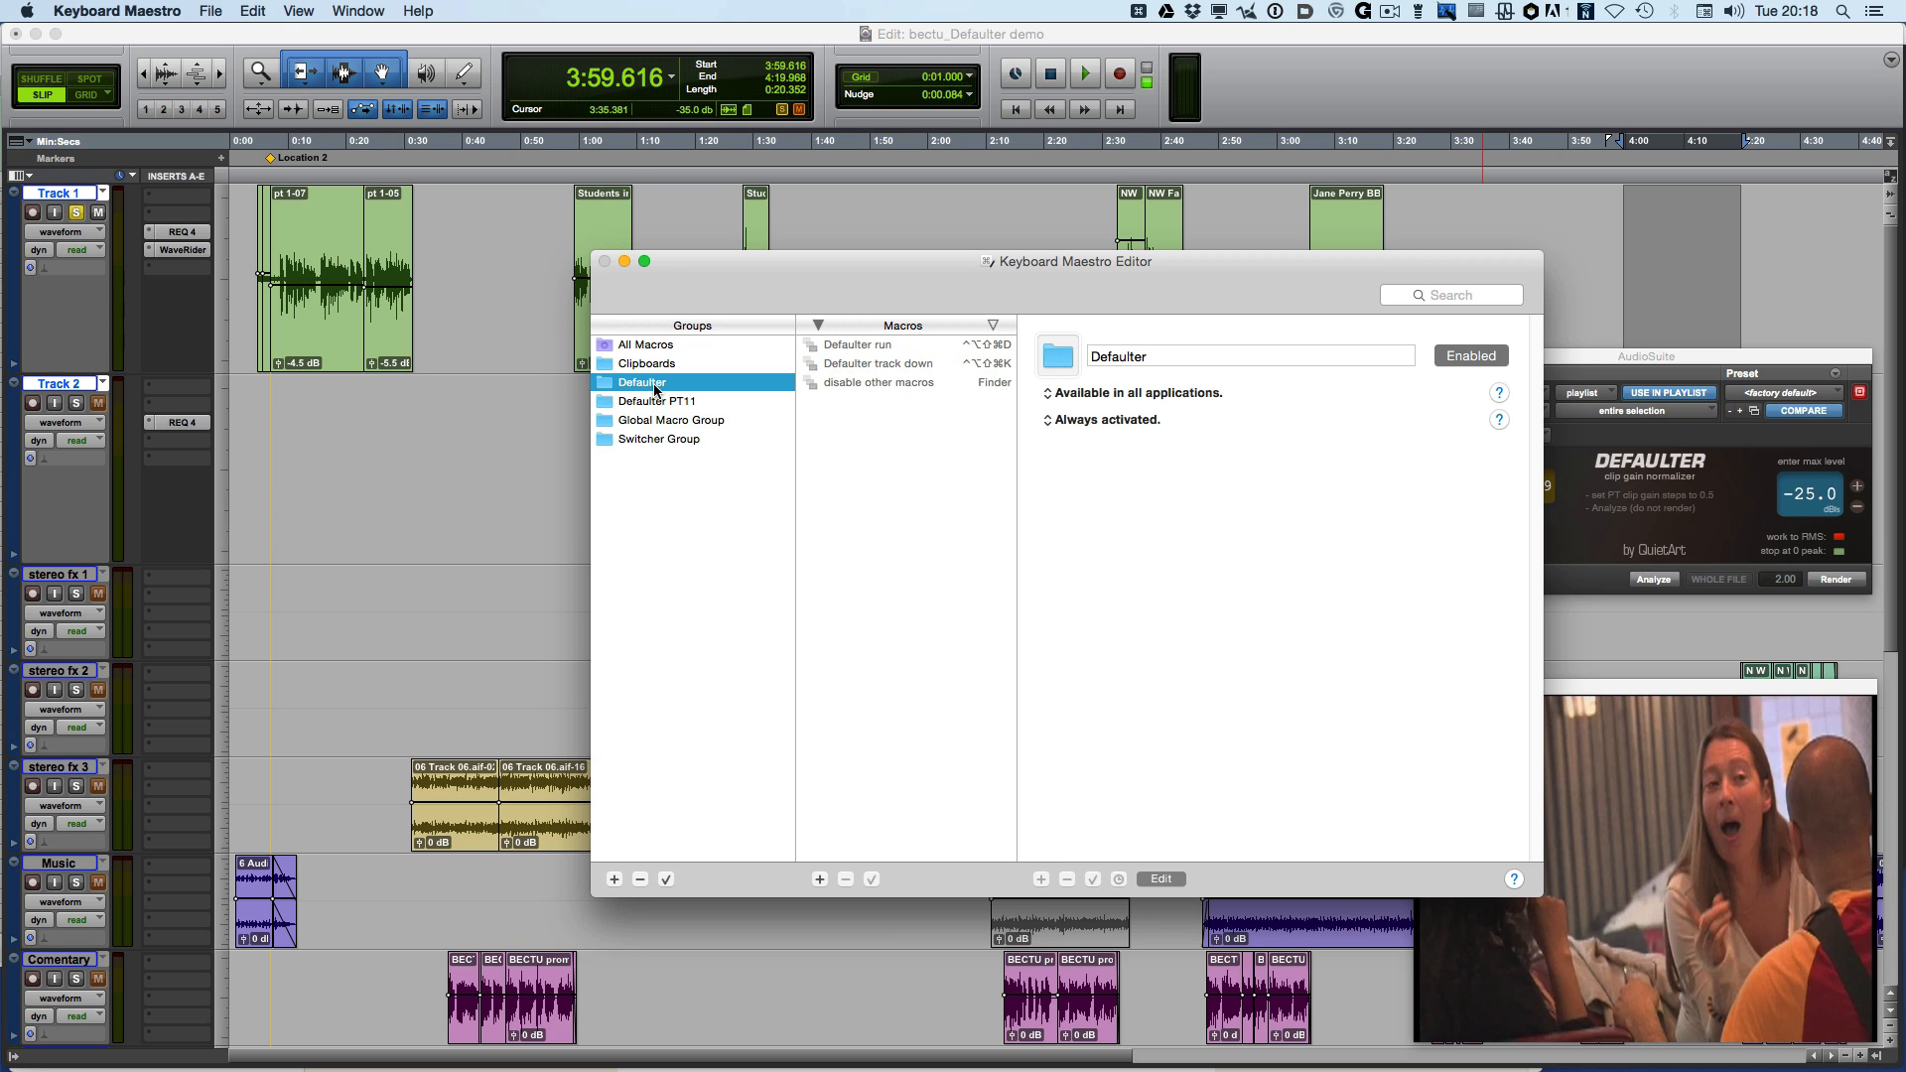
left_click(923, 347)
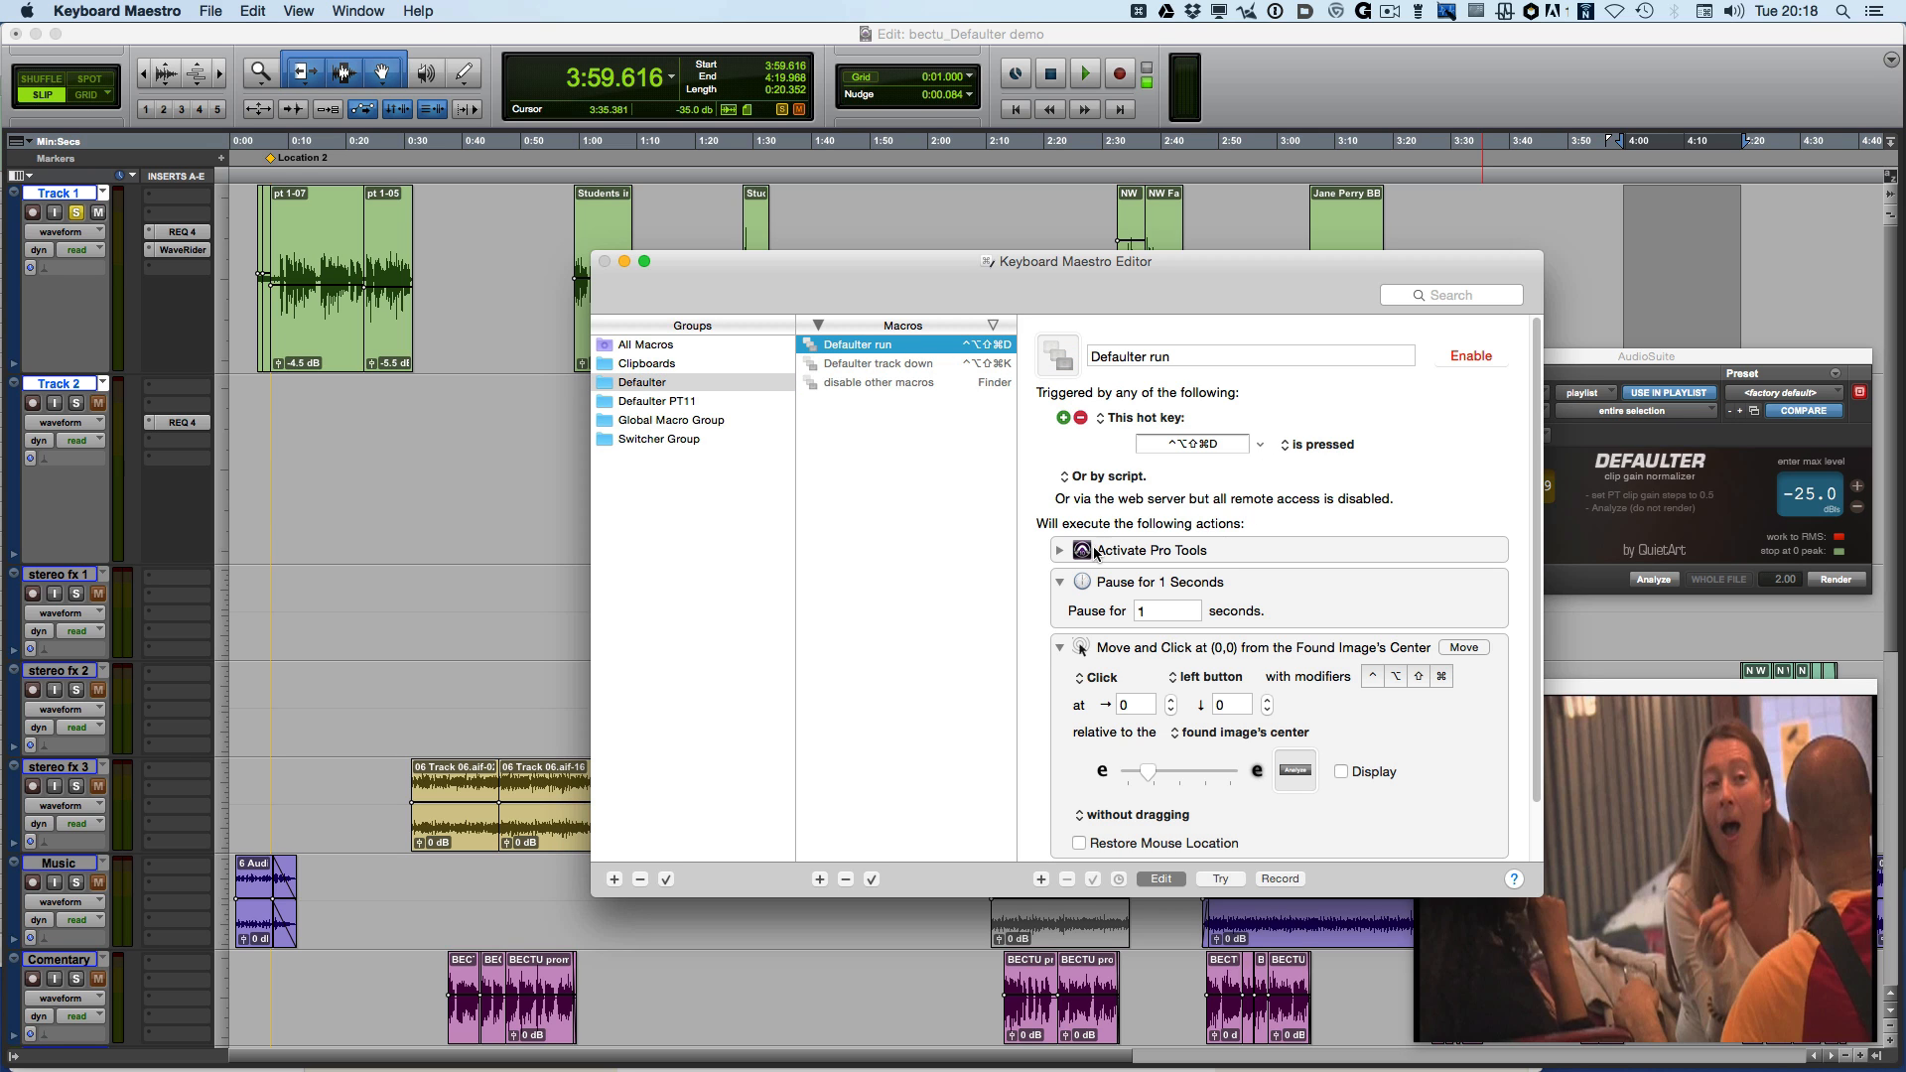
left_click(1088, 554)
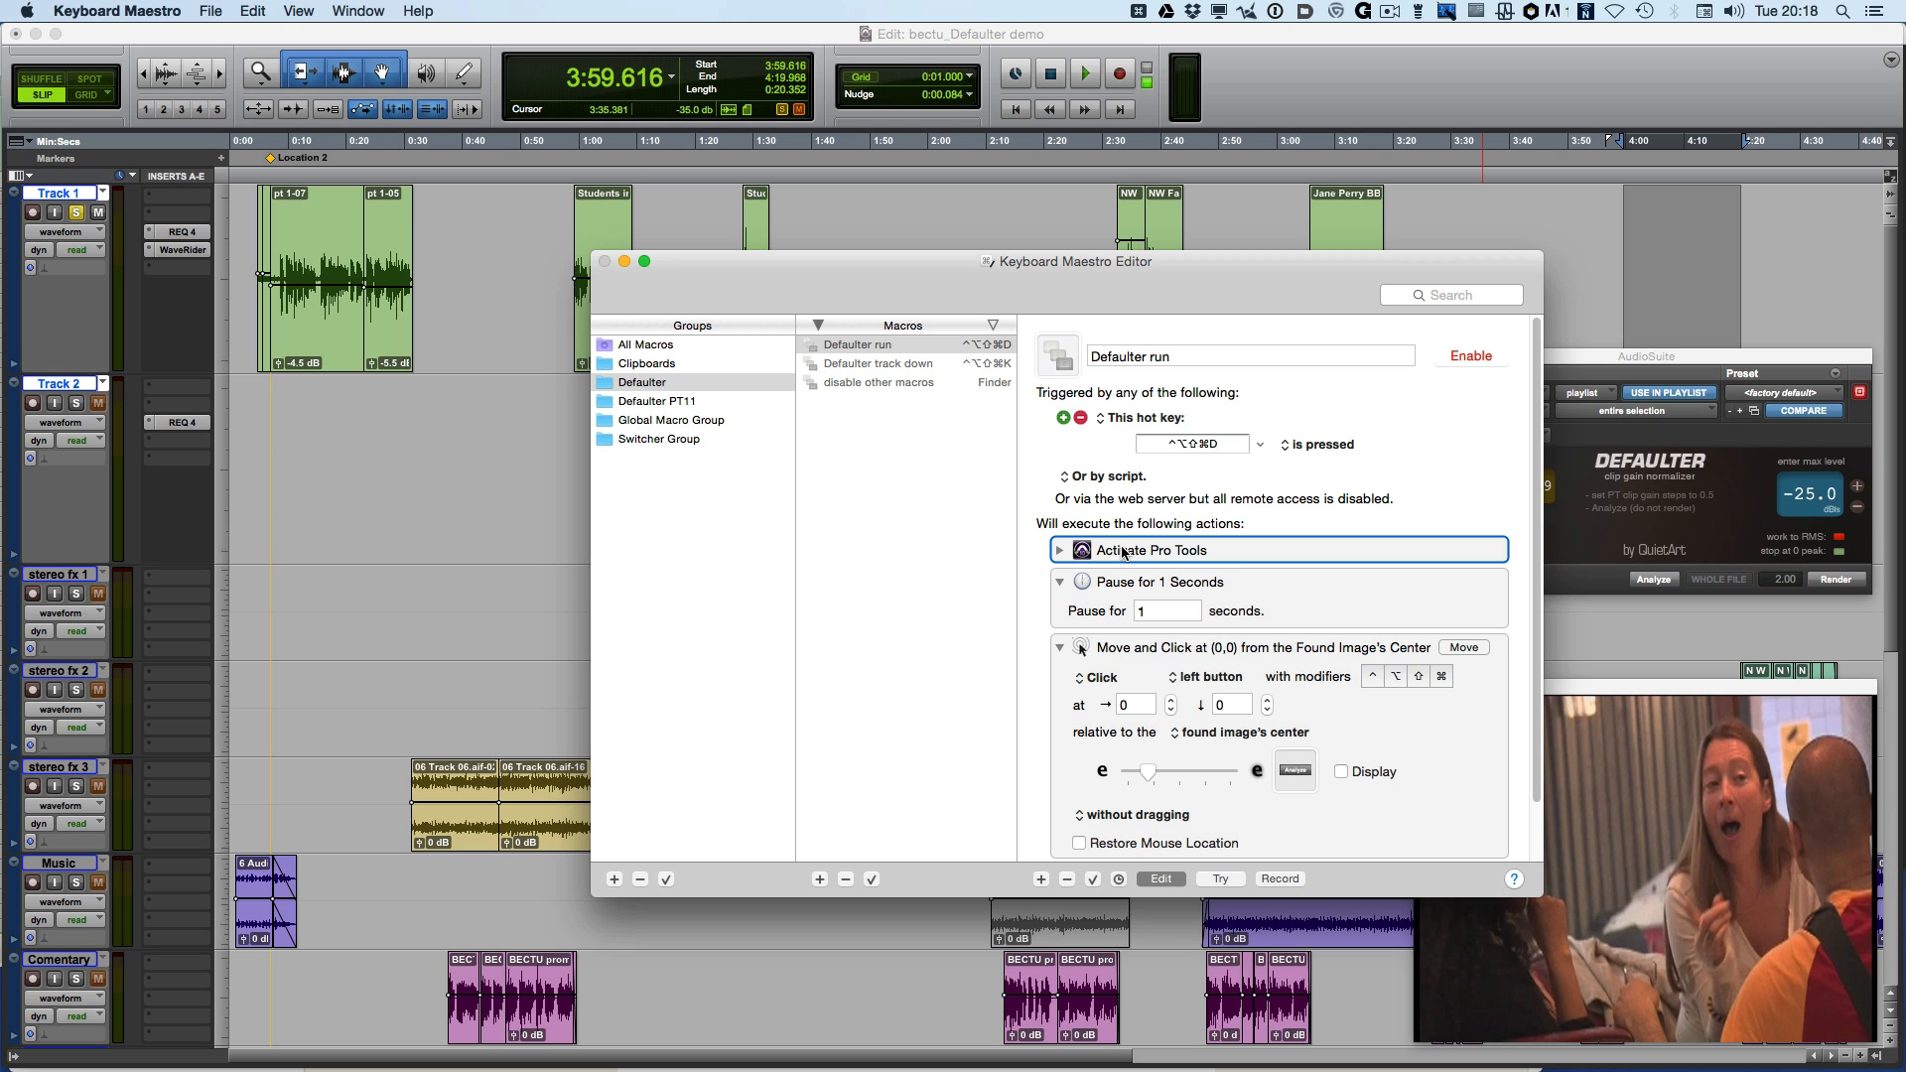
scroll(1123, 553, "down", 1)
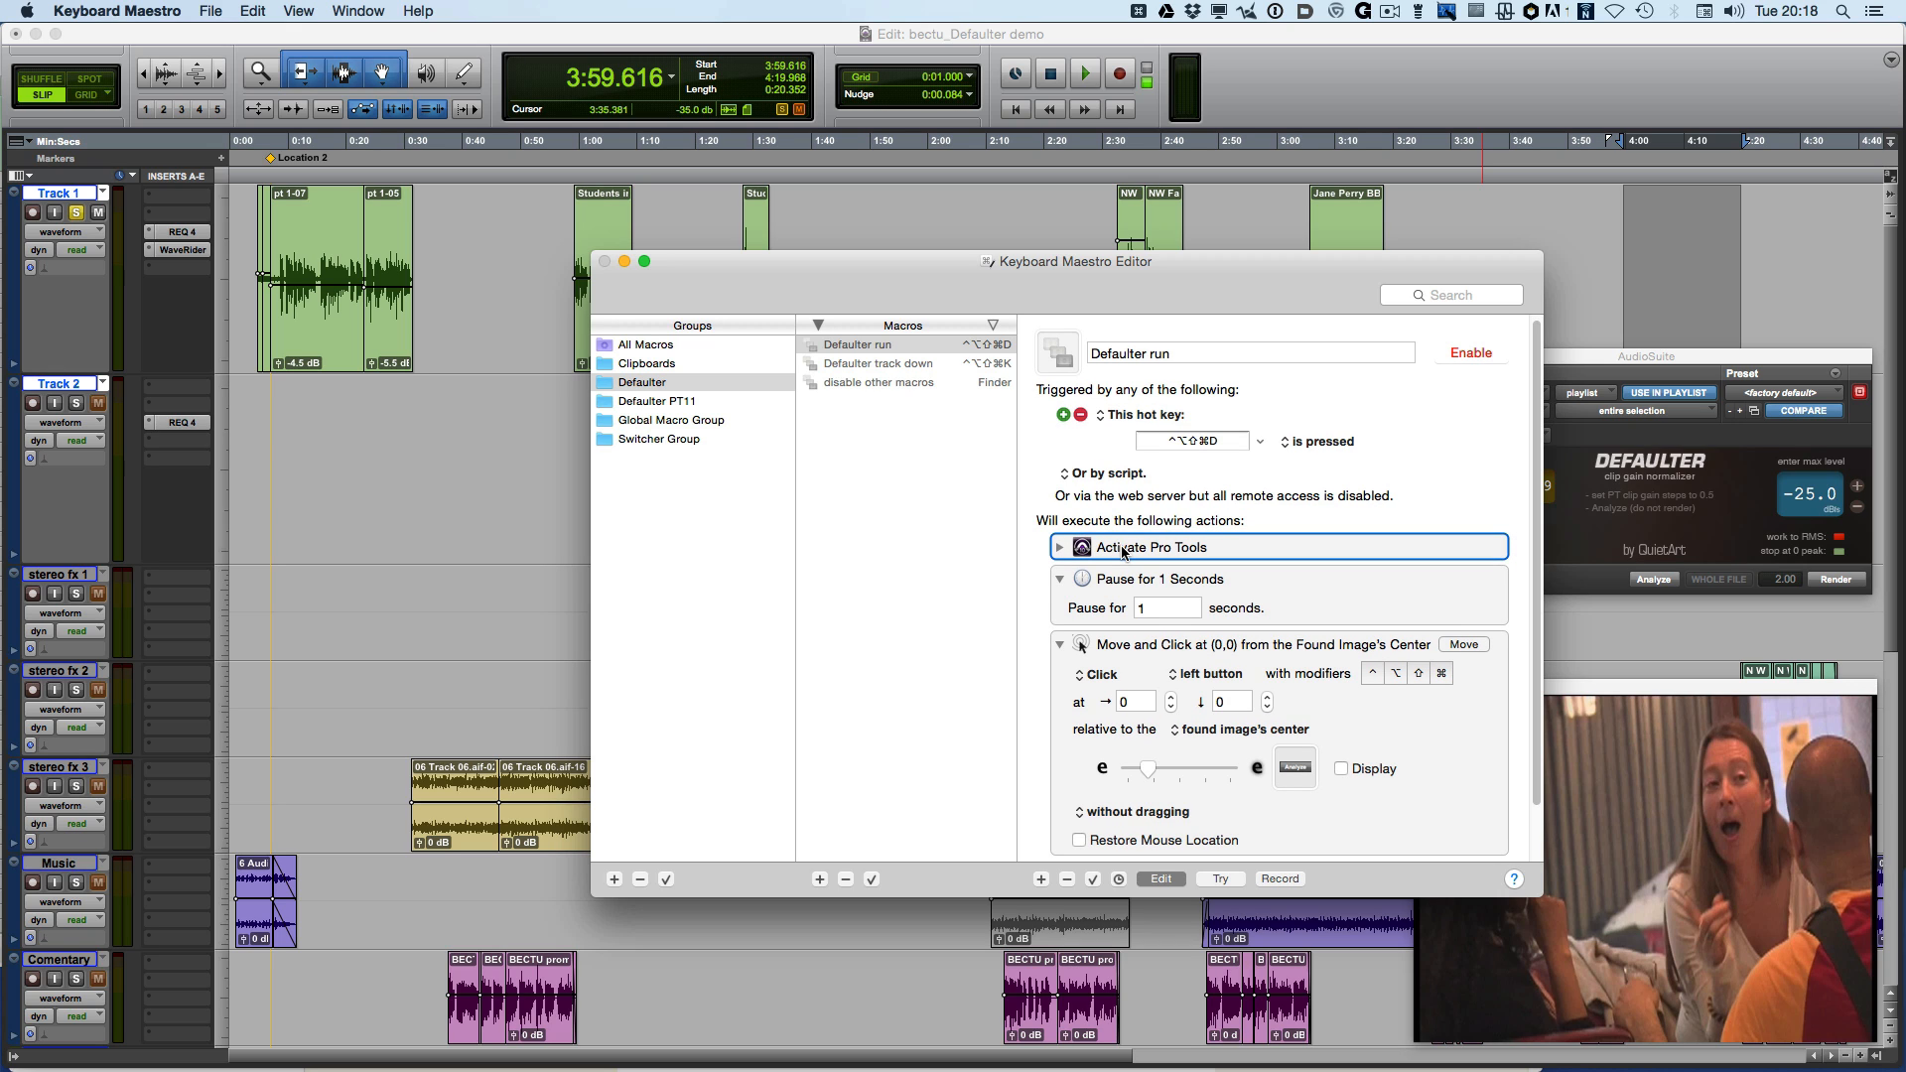
left_click(1060, 547)
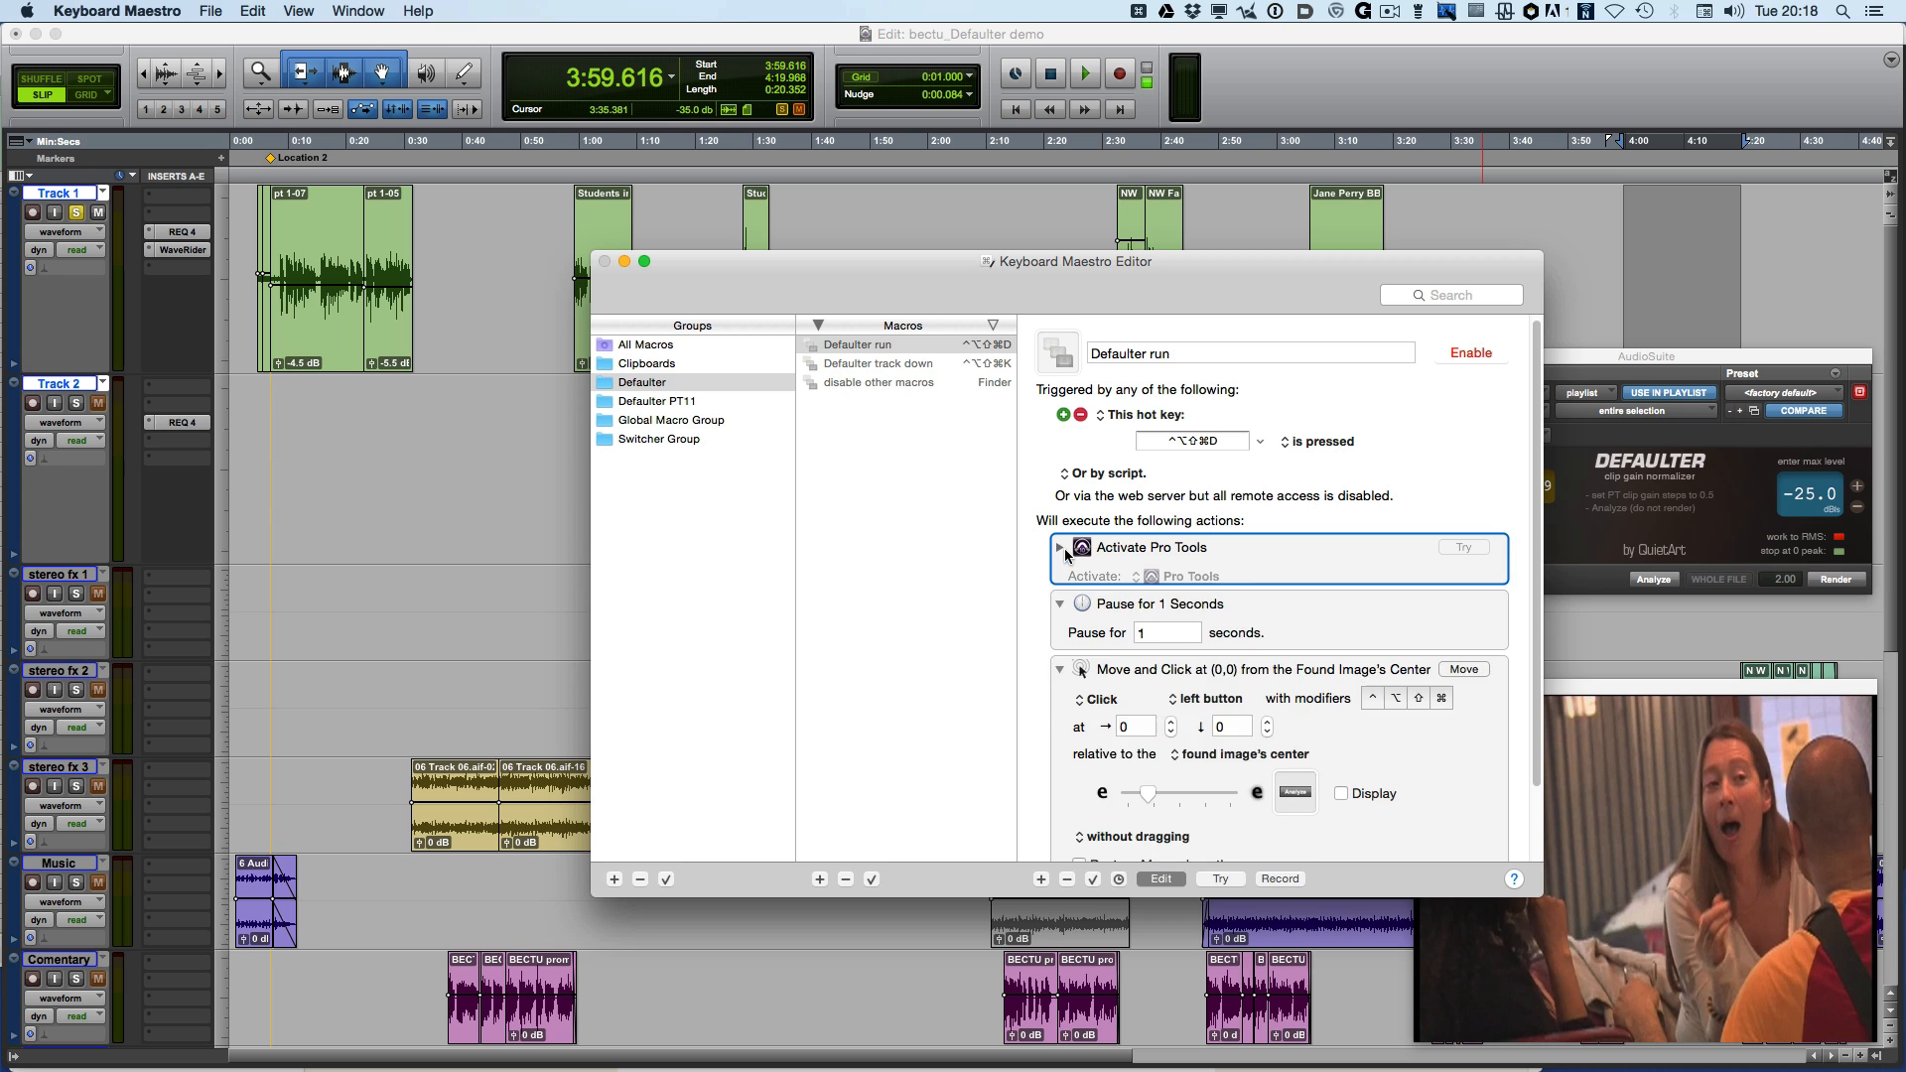
left_click(1170, 576)
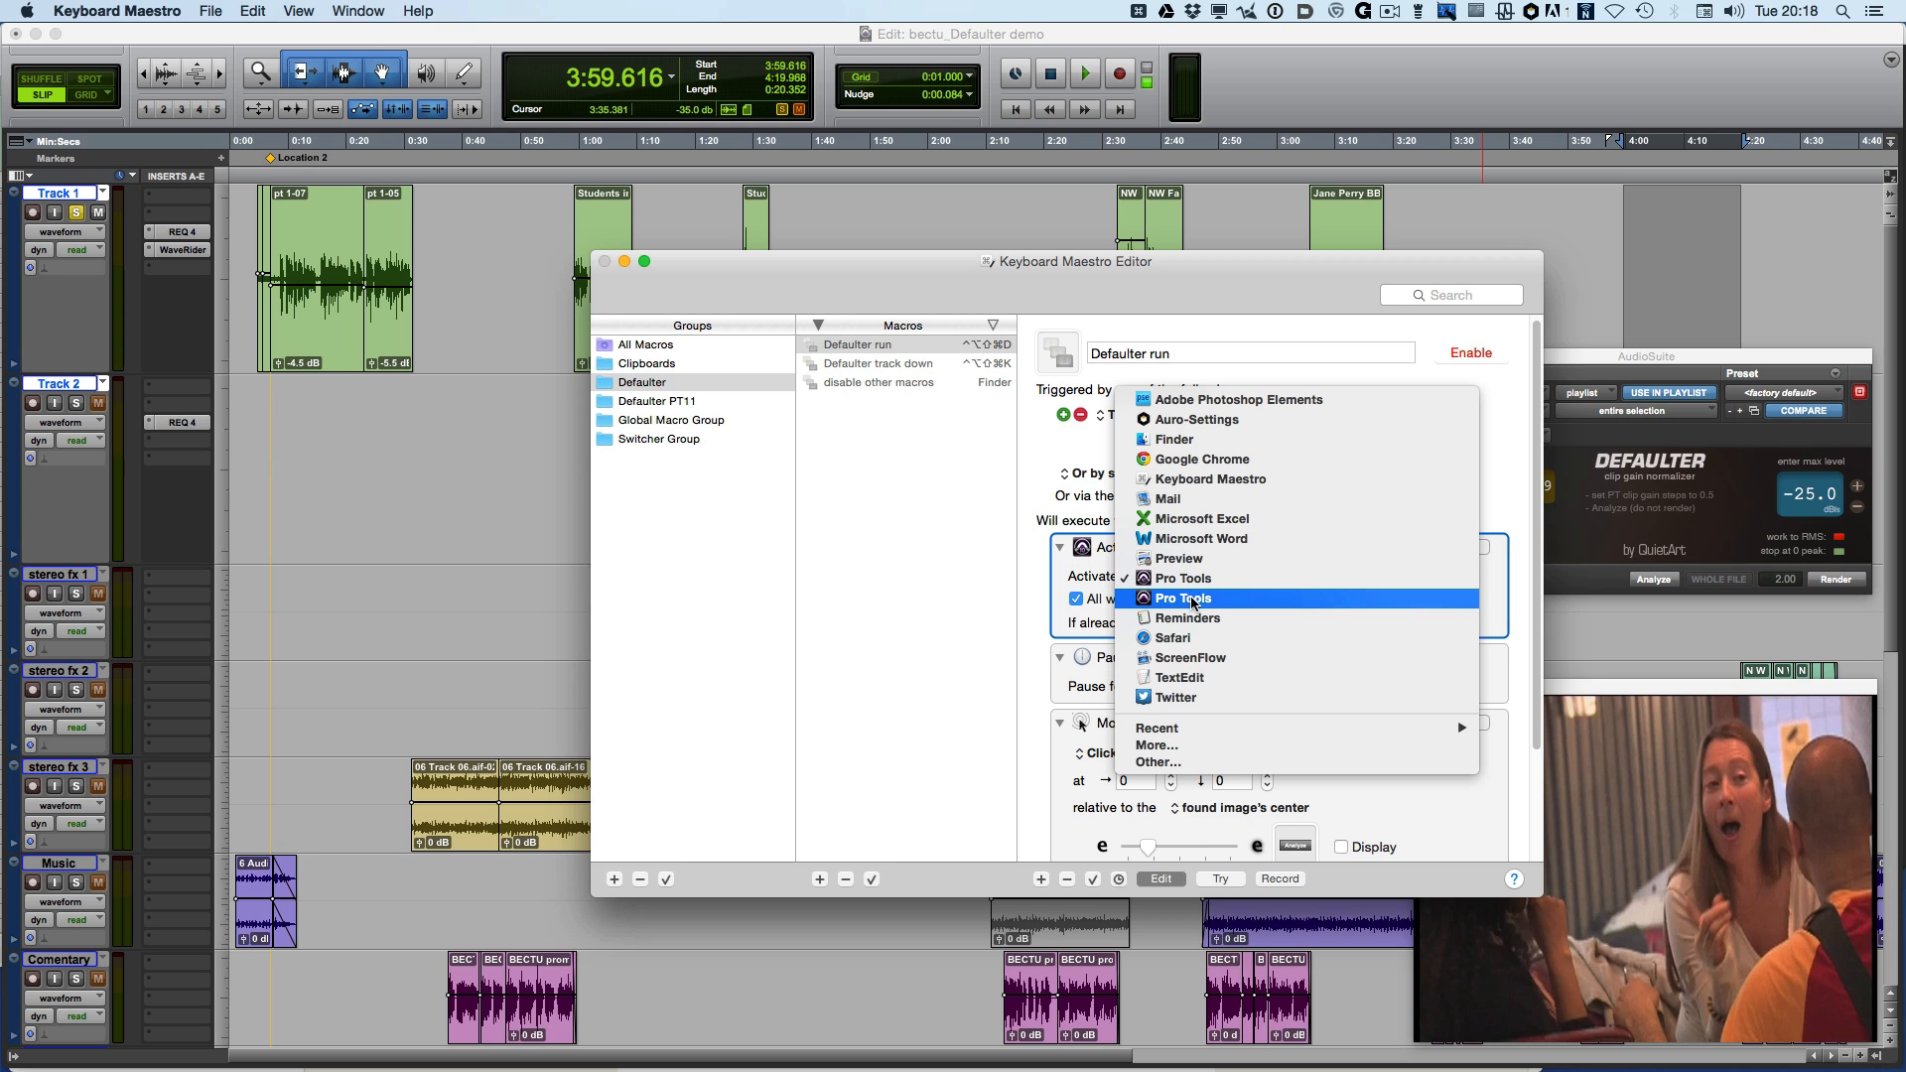
left_click(1002, 484)
left_click(640, 402)
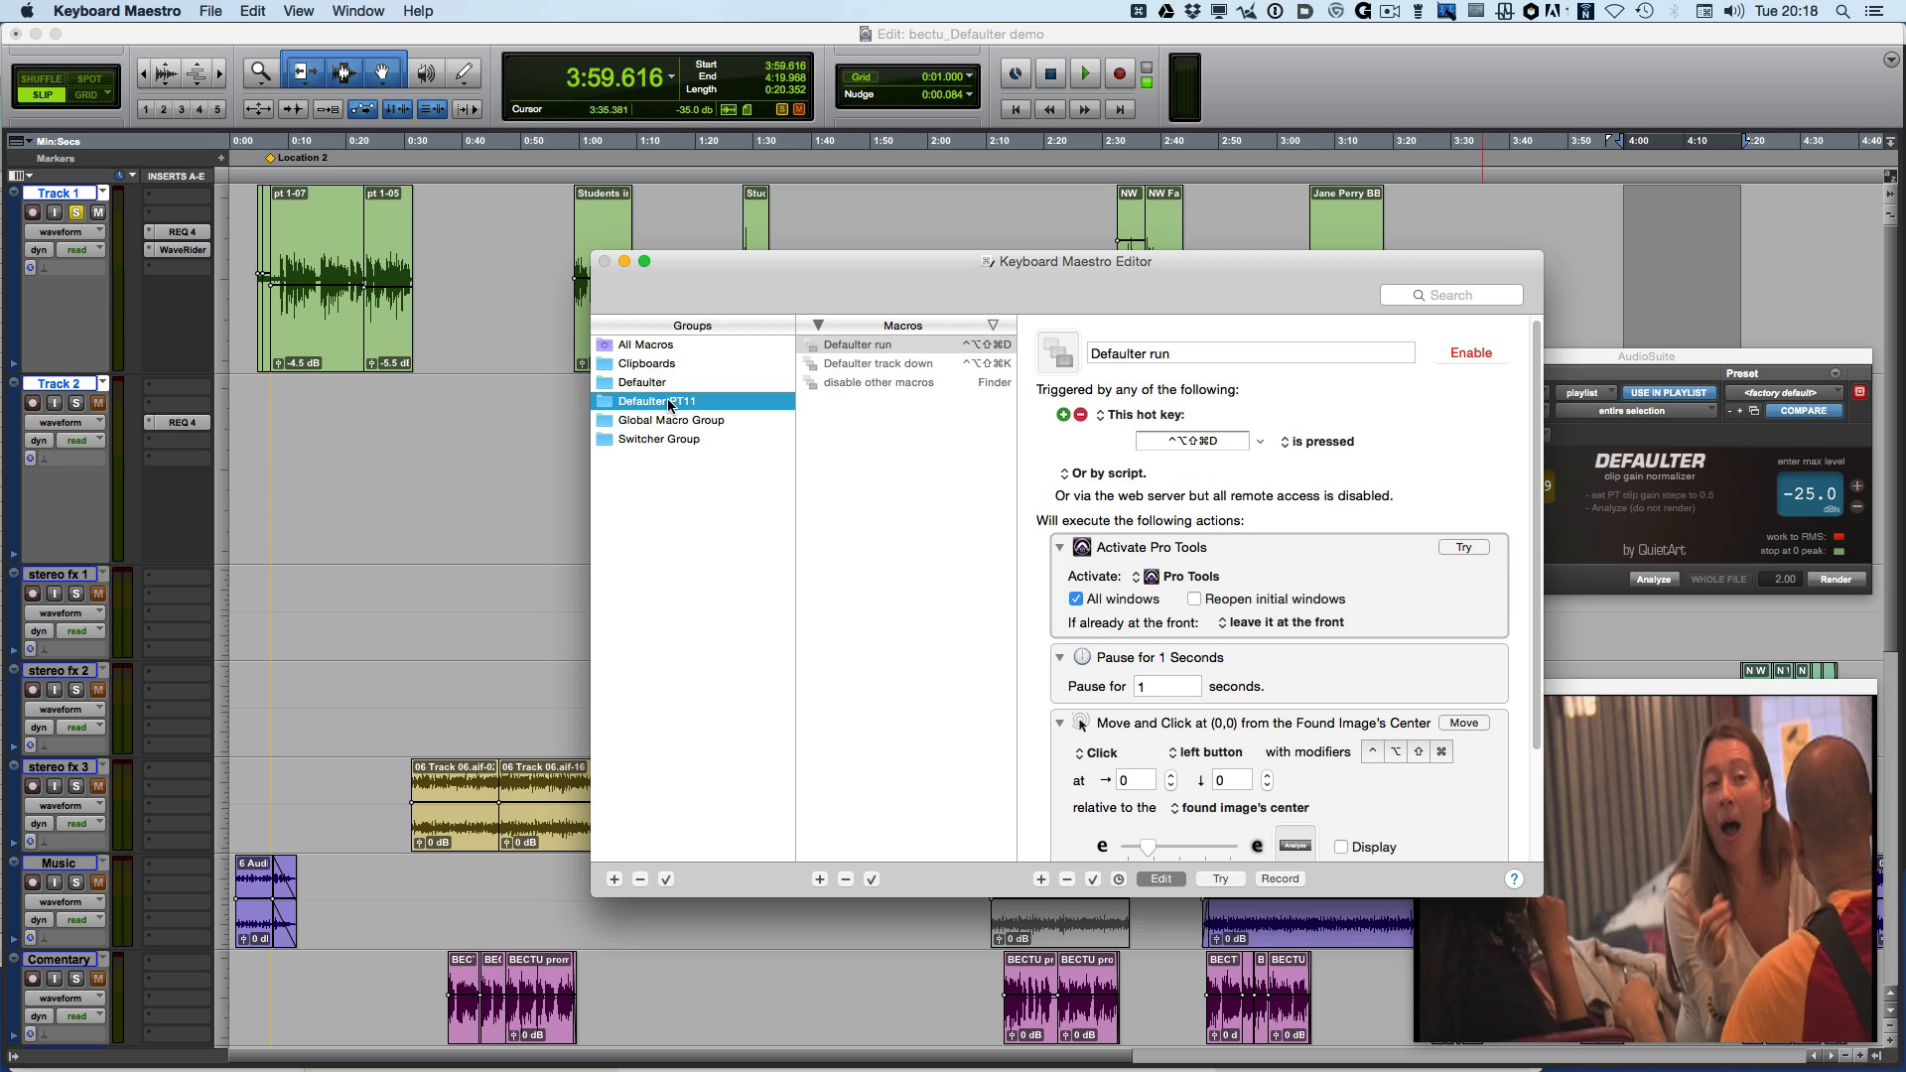
Examine the Defaulter PT11 group's Defaulter run and disable other macros macros, reading their triggers and actions
left_click(937, 350)
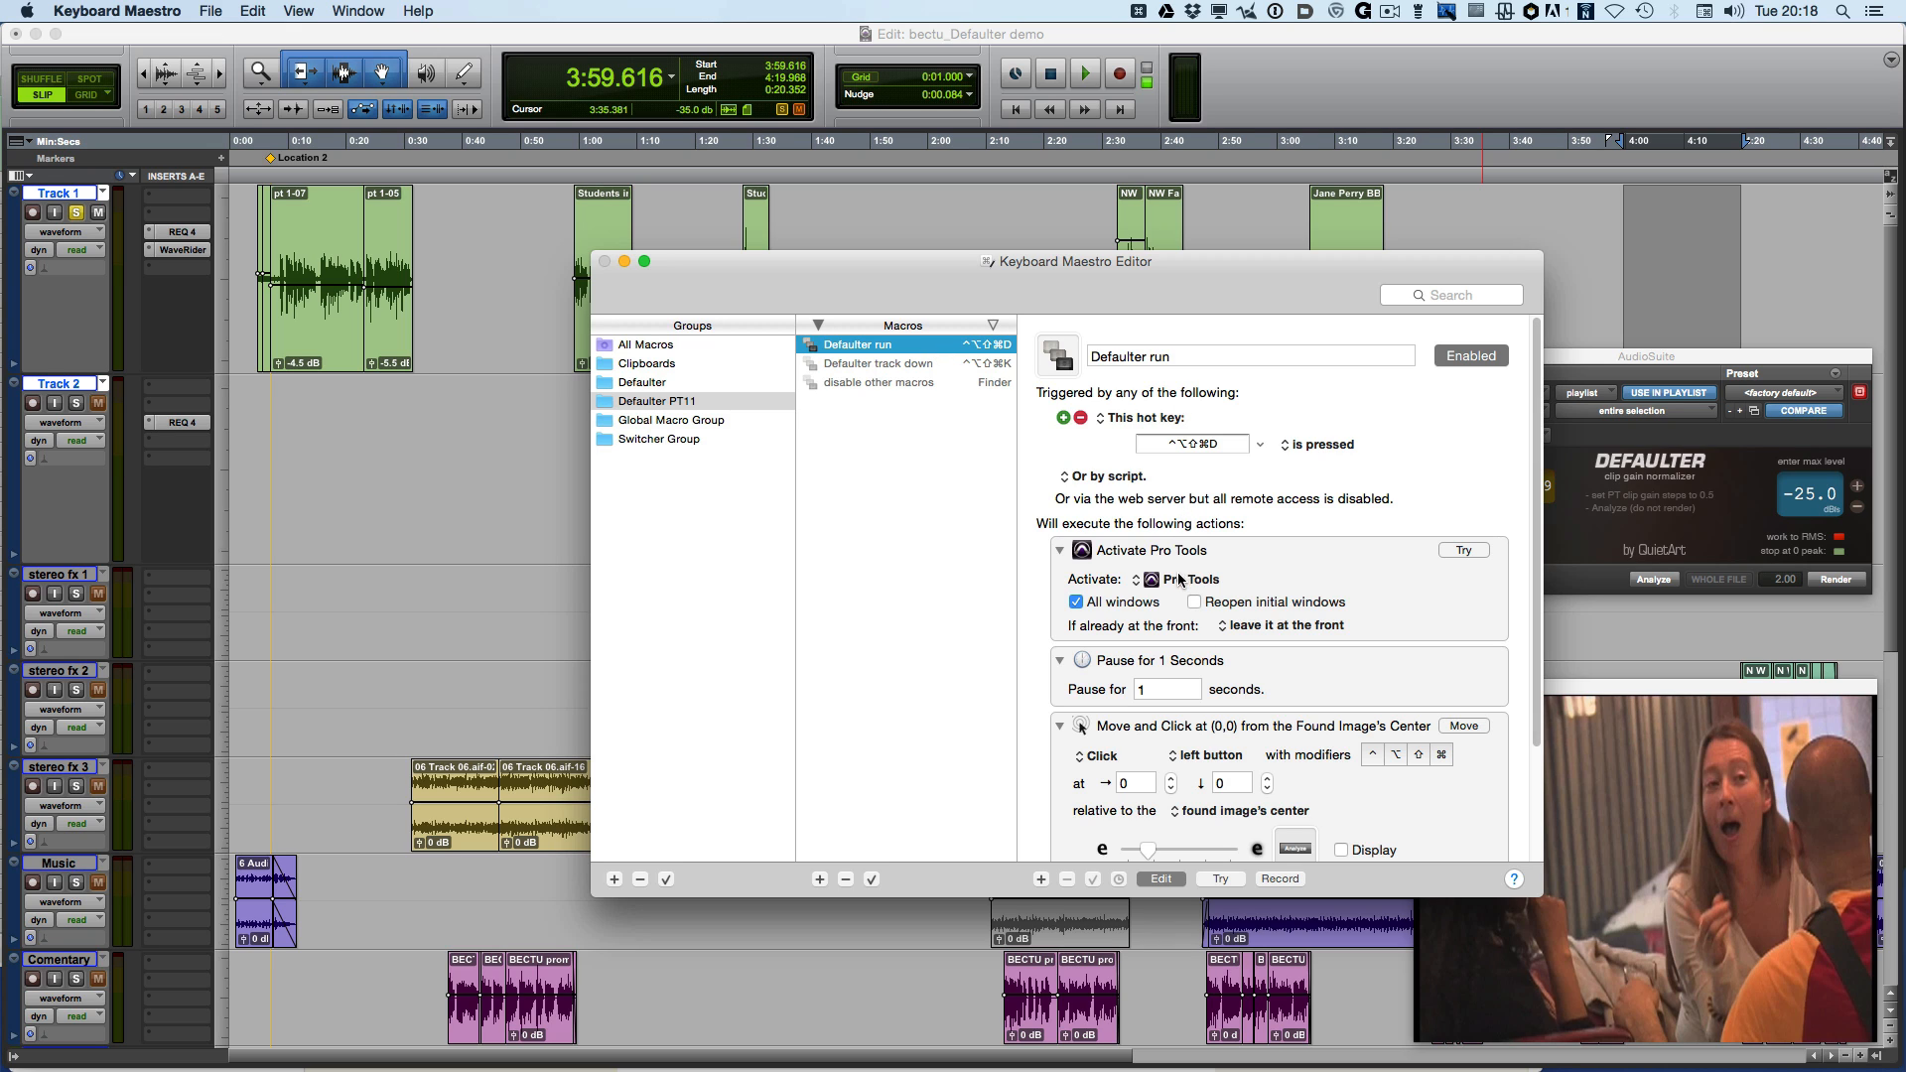
scroll(1167, 582, "down", 1)
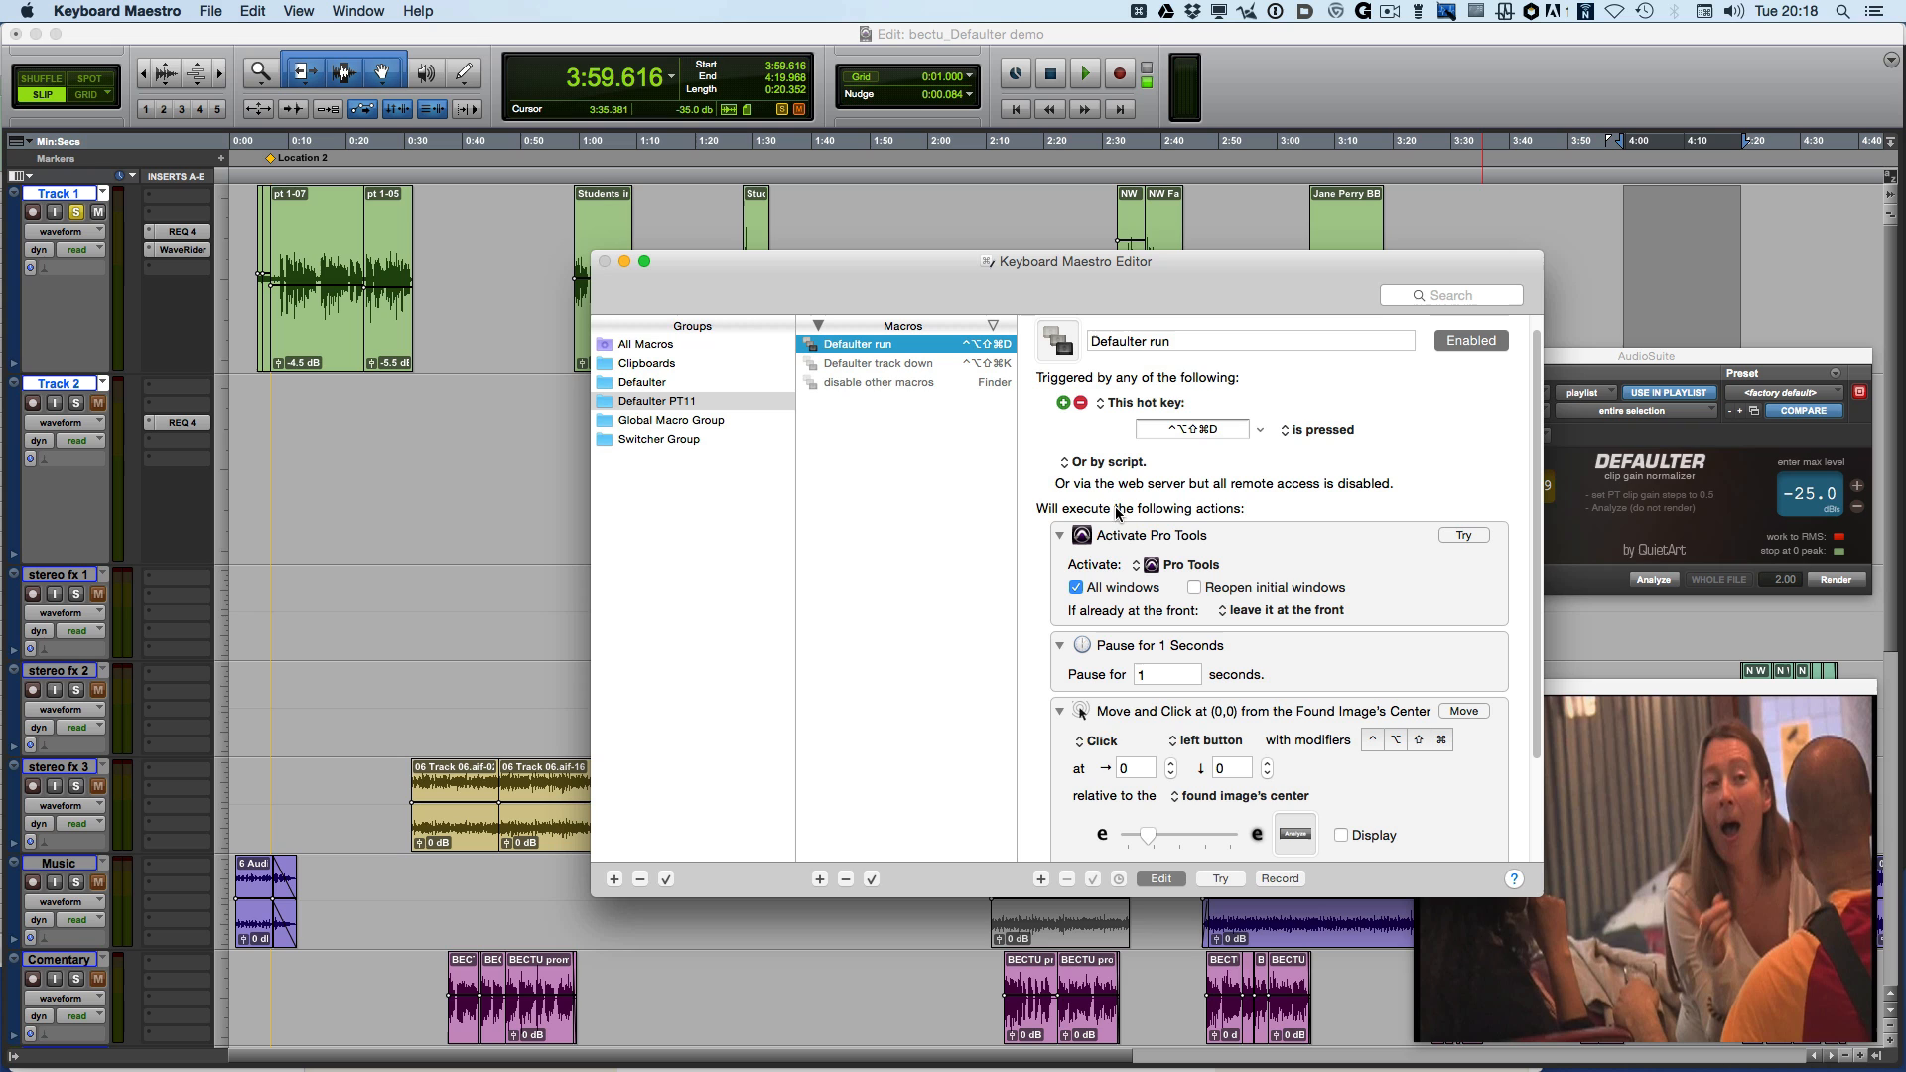
left_click(921, 384)
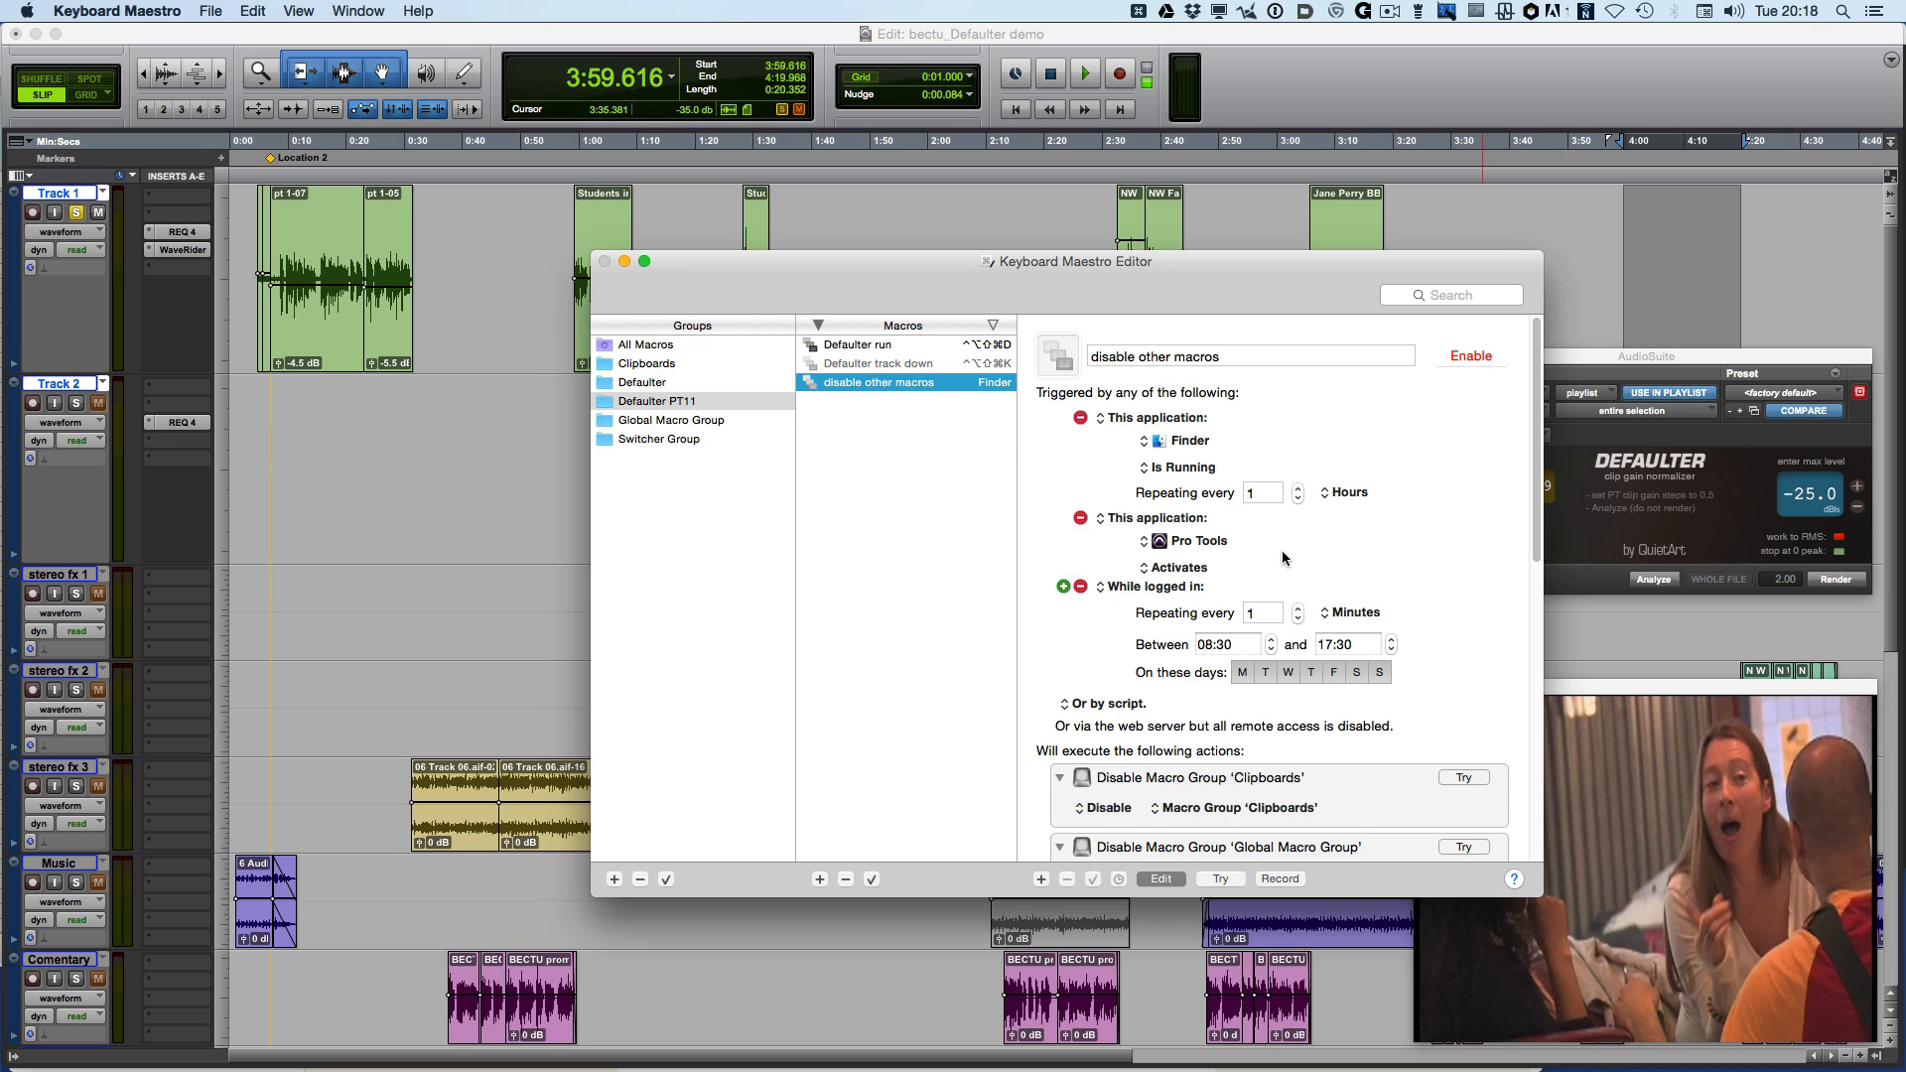
scroll(1283, 549, "down", 2)
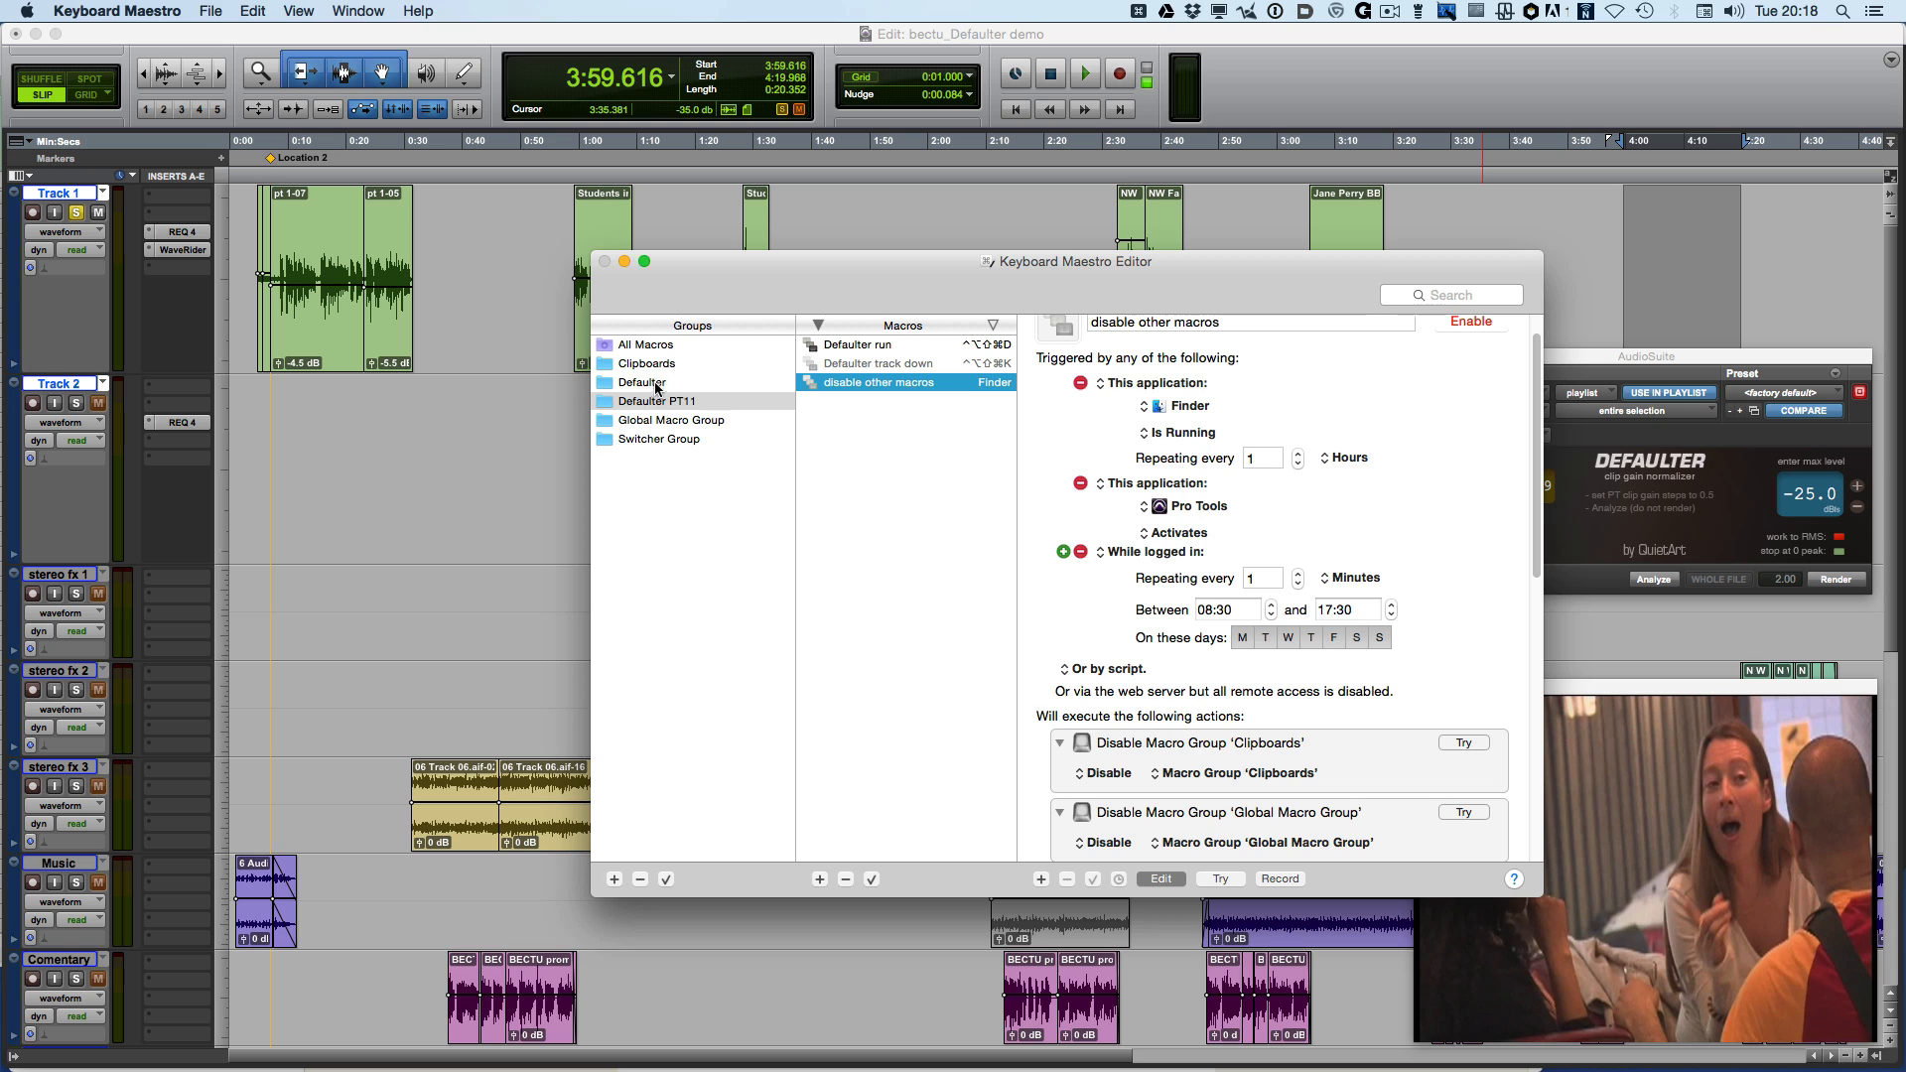
scroll(1186, 714, "down", 2)
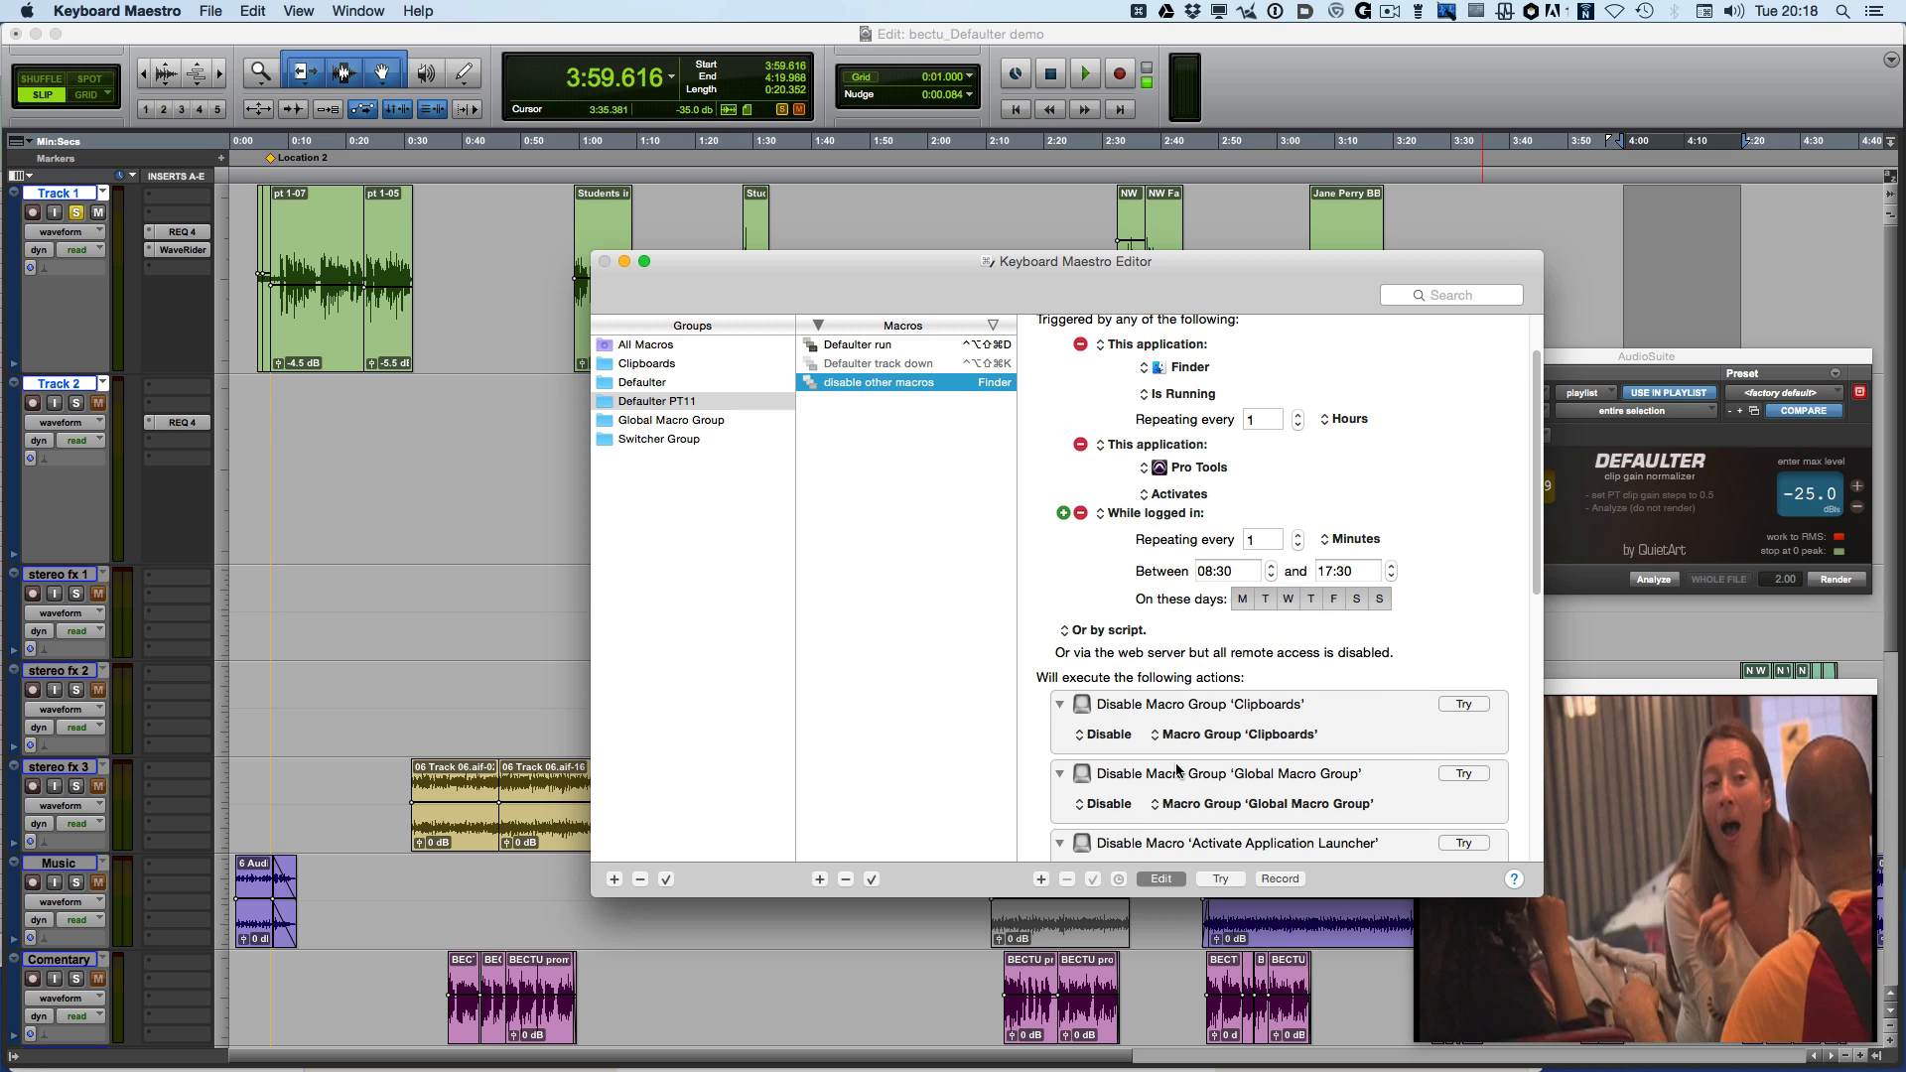
scroll(1190, 777, "down", 6)
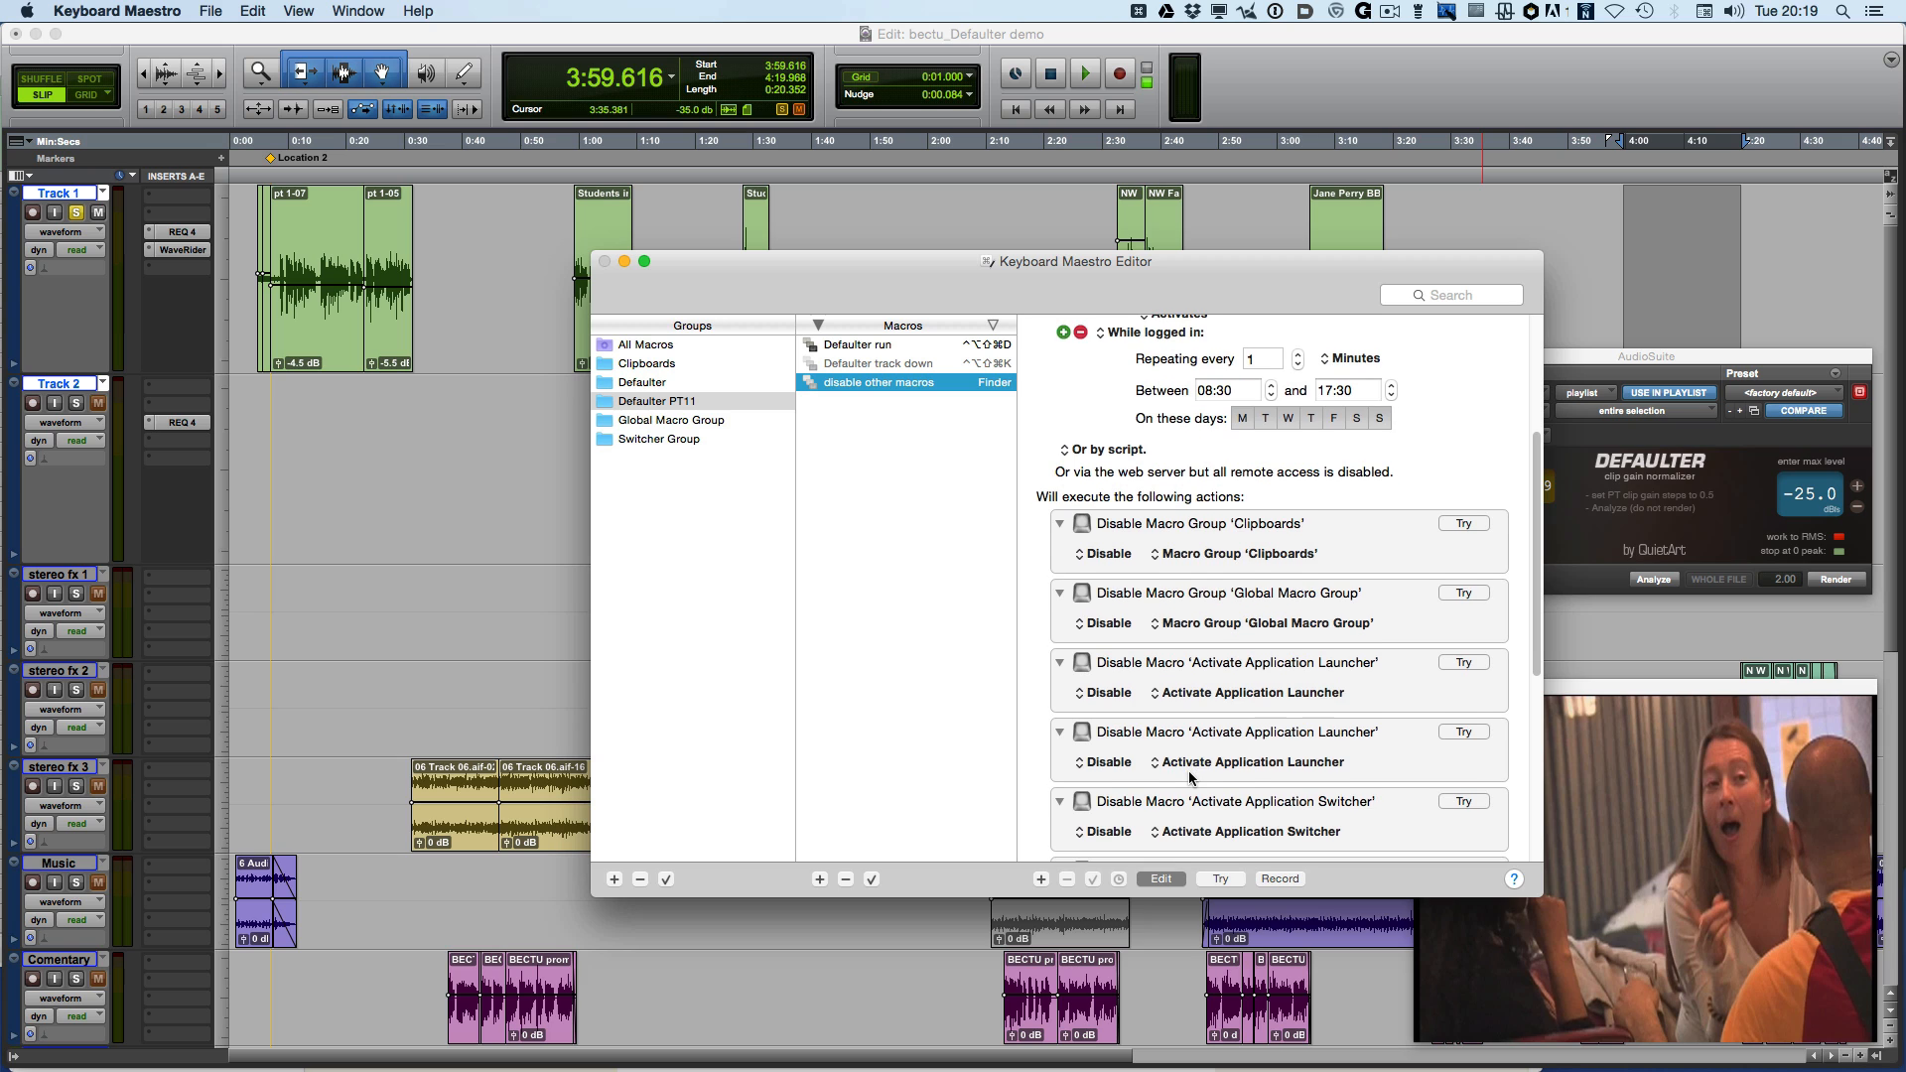
scroll(1162, 767, "down", 2)
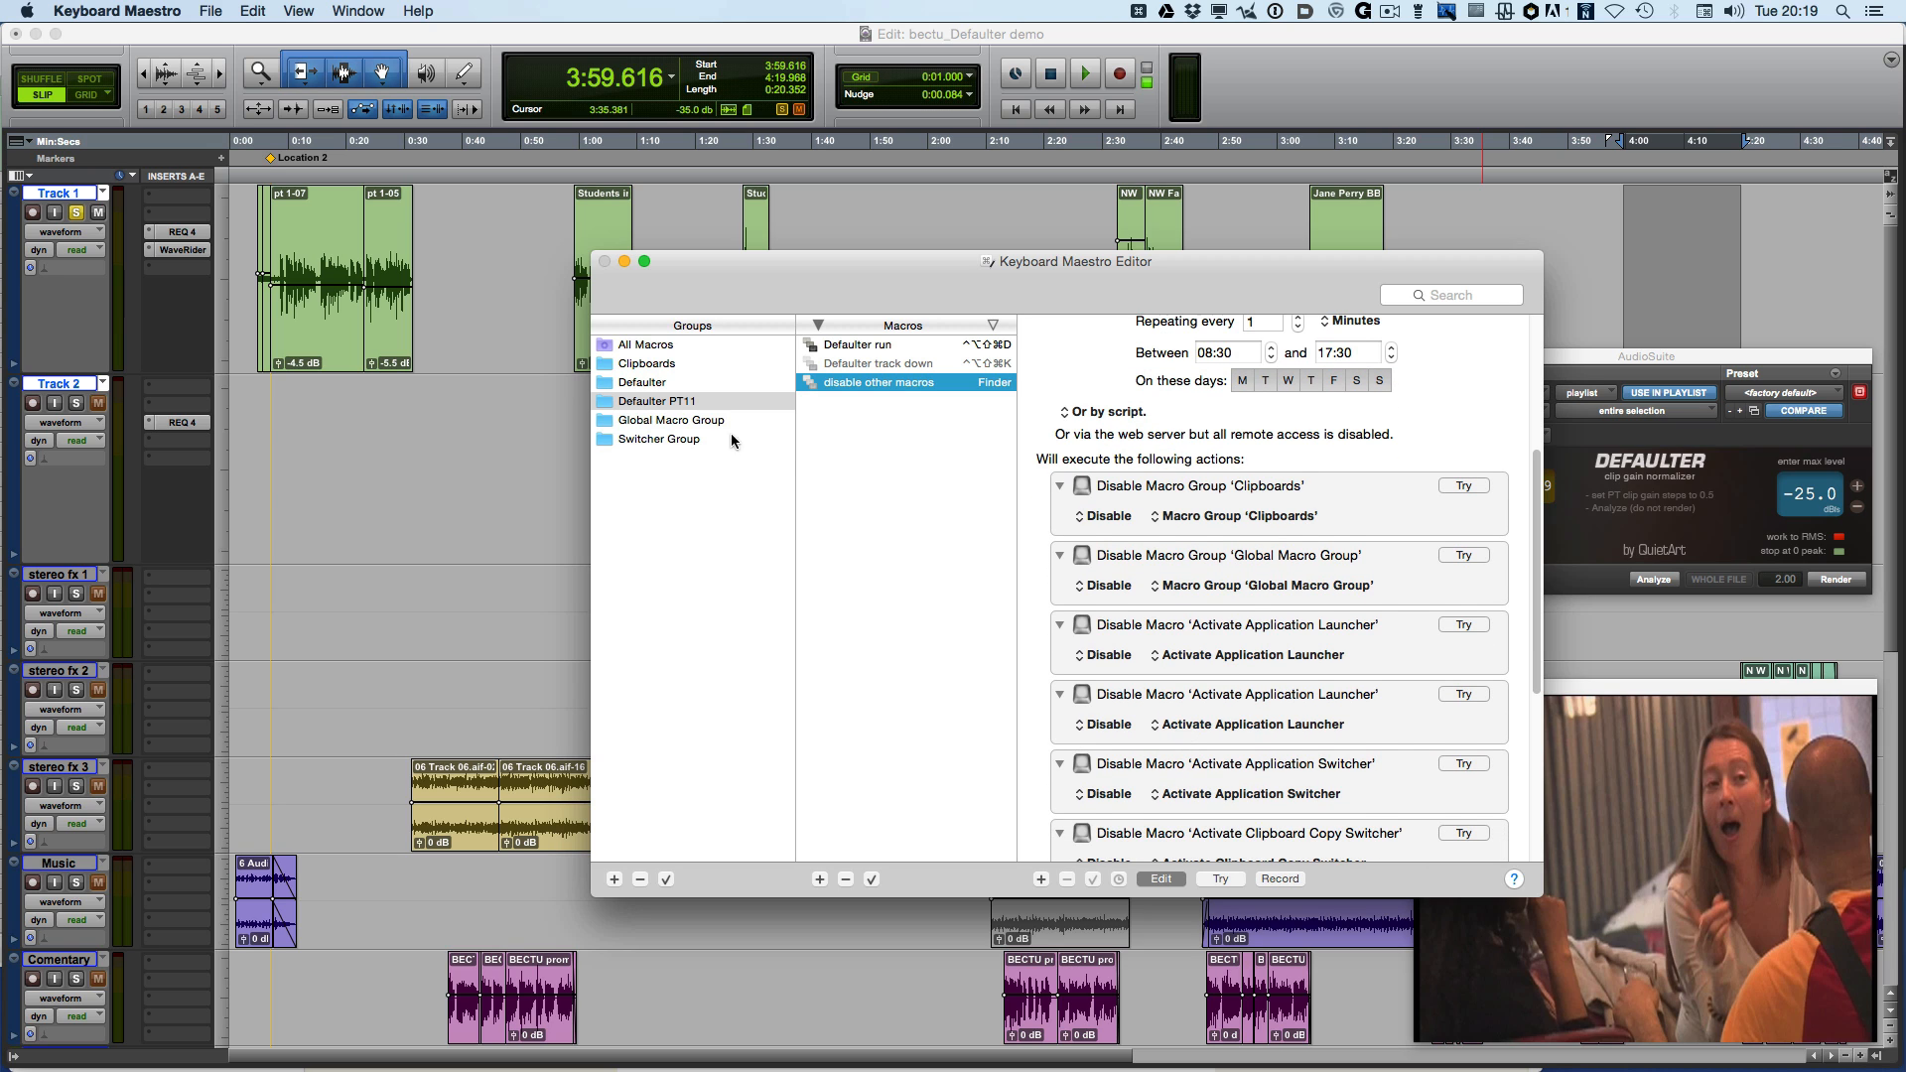
Examine the Defaulter group's disable other macros macro and the Switcher Group's Activate Application Launcher macro
left_click(669, 383)
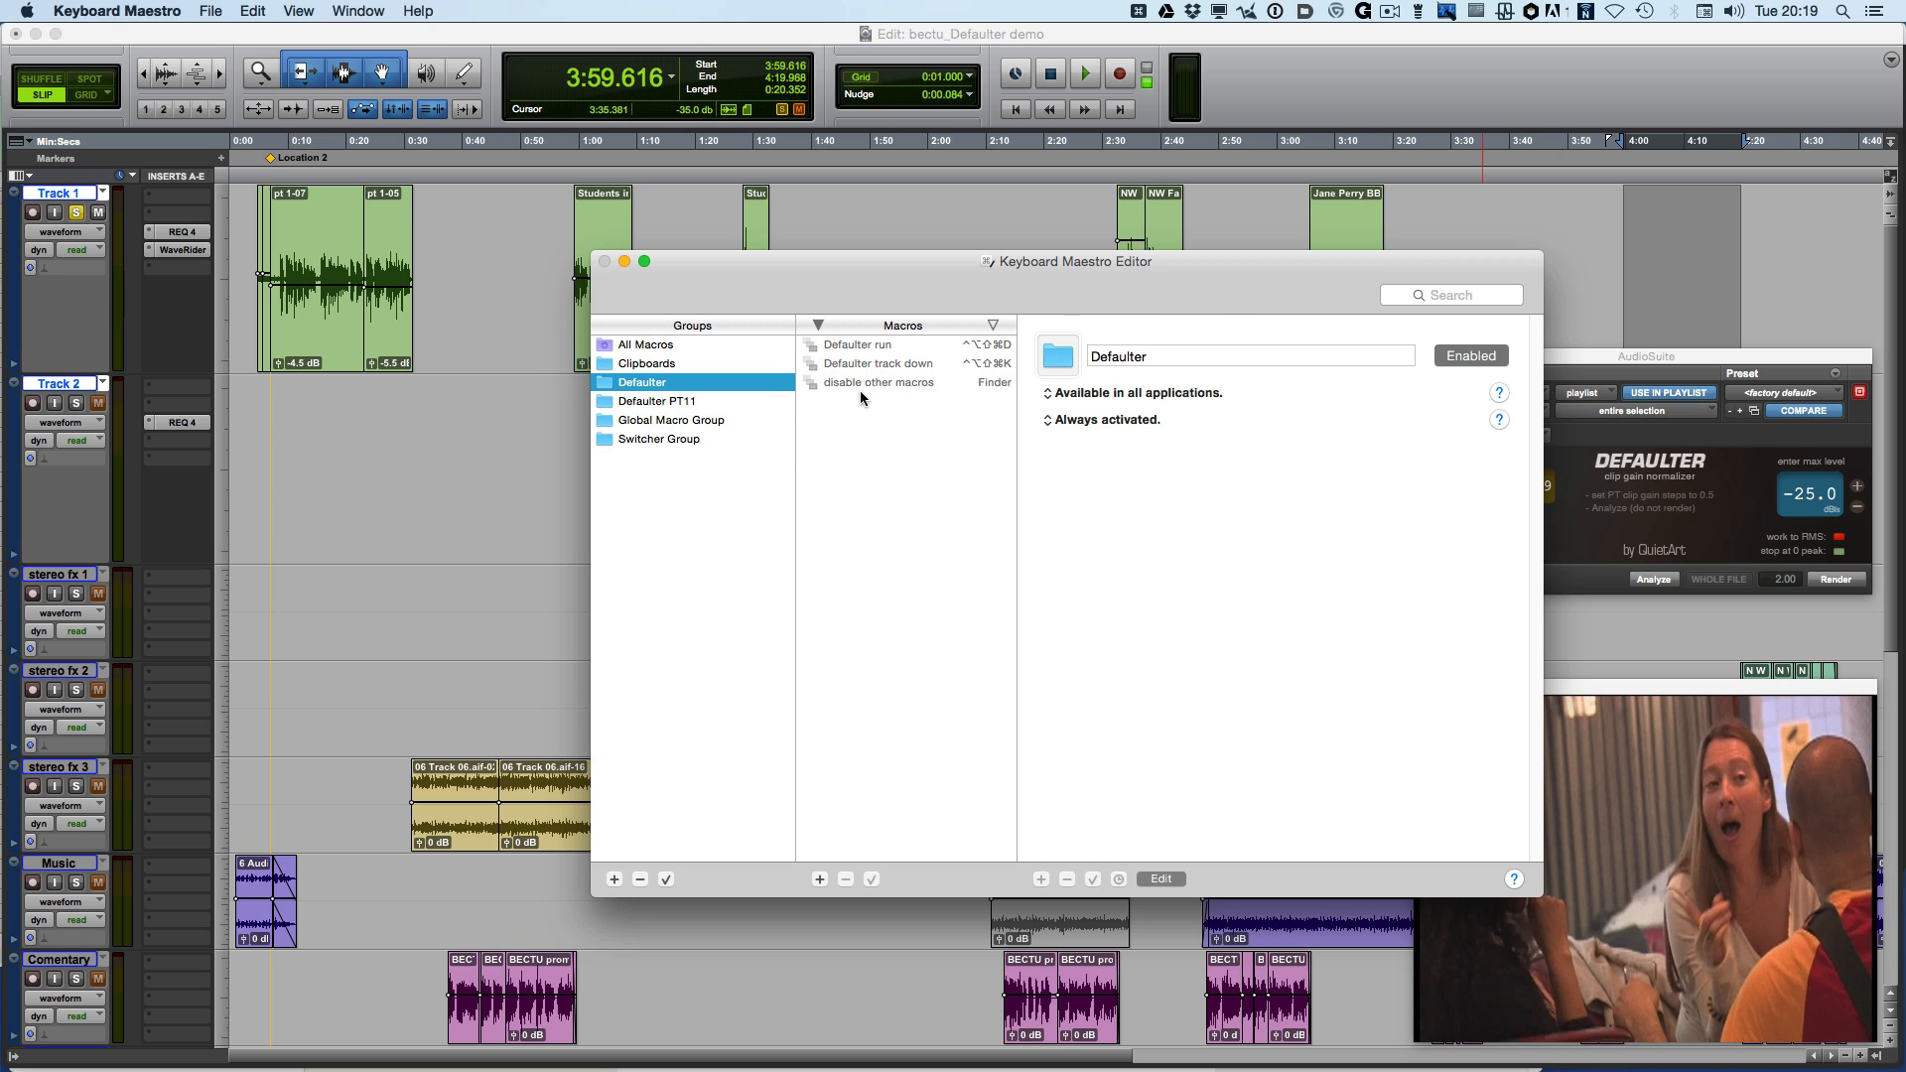
left_click(863, 385)
scroll(1205, 609, "down", 5)
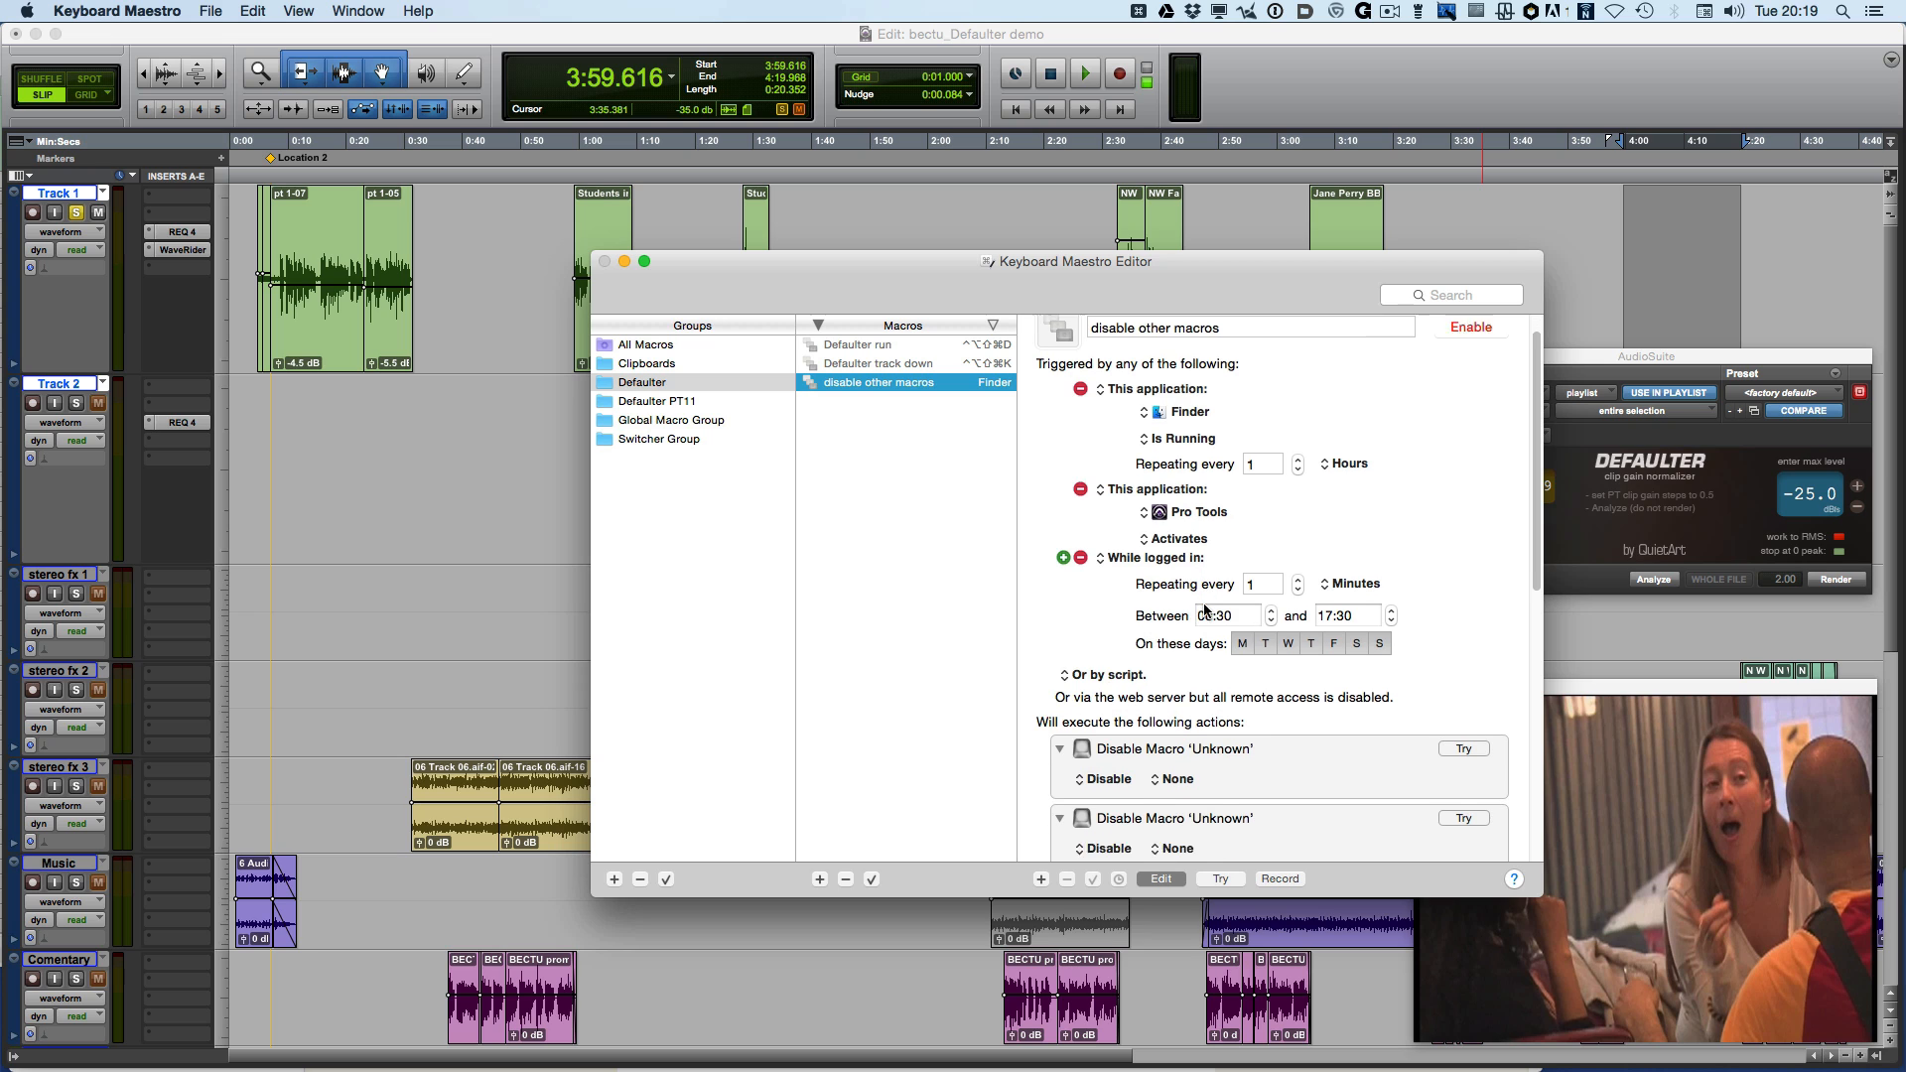
scroll(1231, 744, "down", 3)
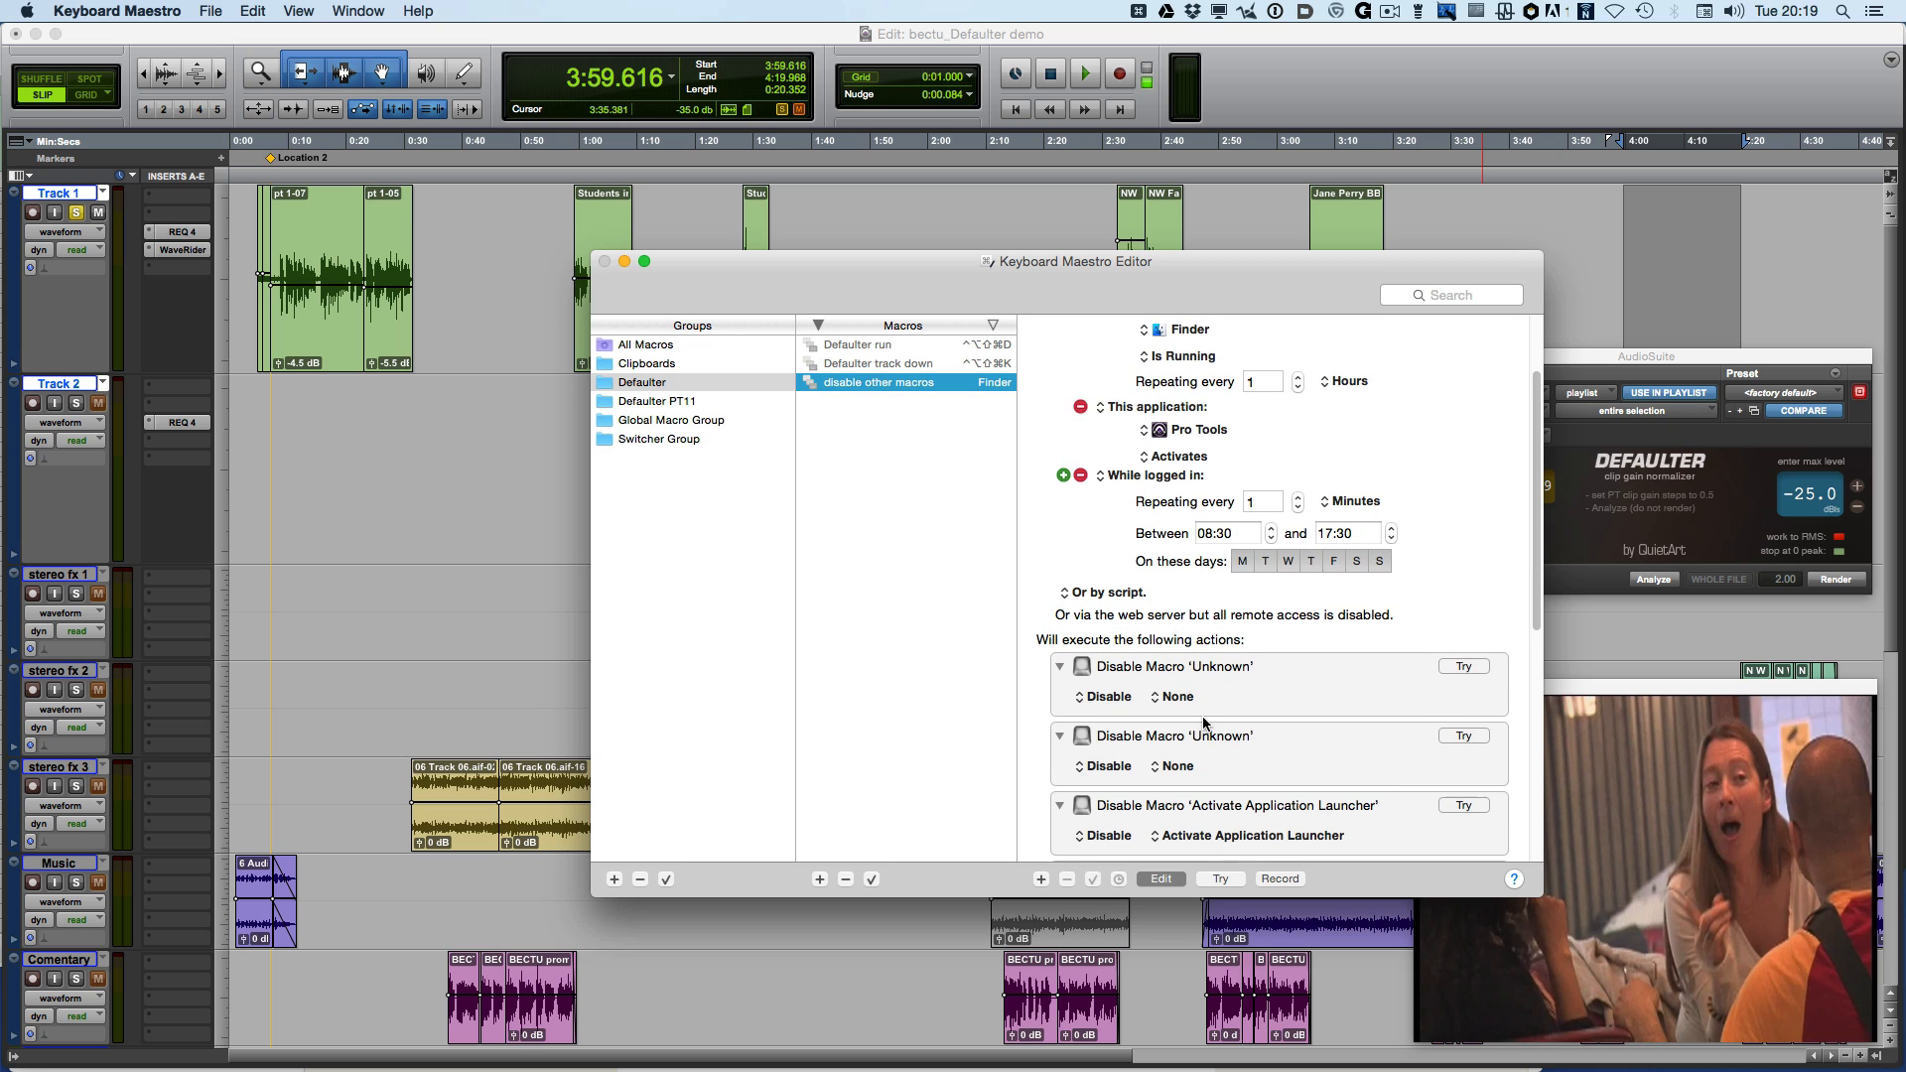
scroll(1209, 782, "down", 10)
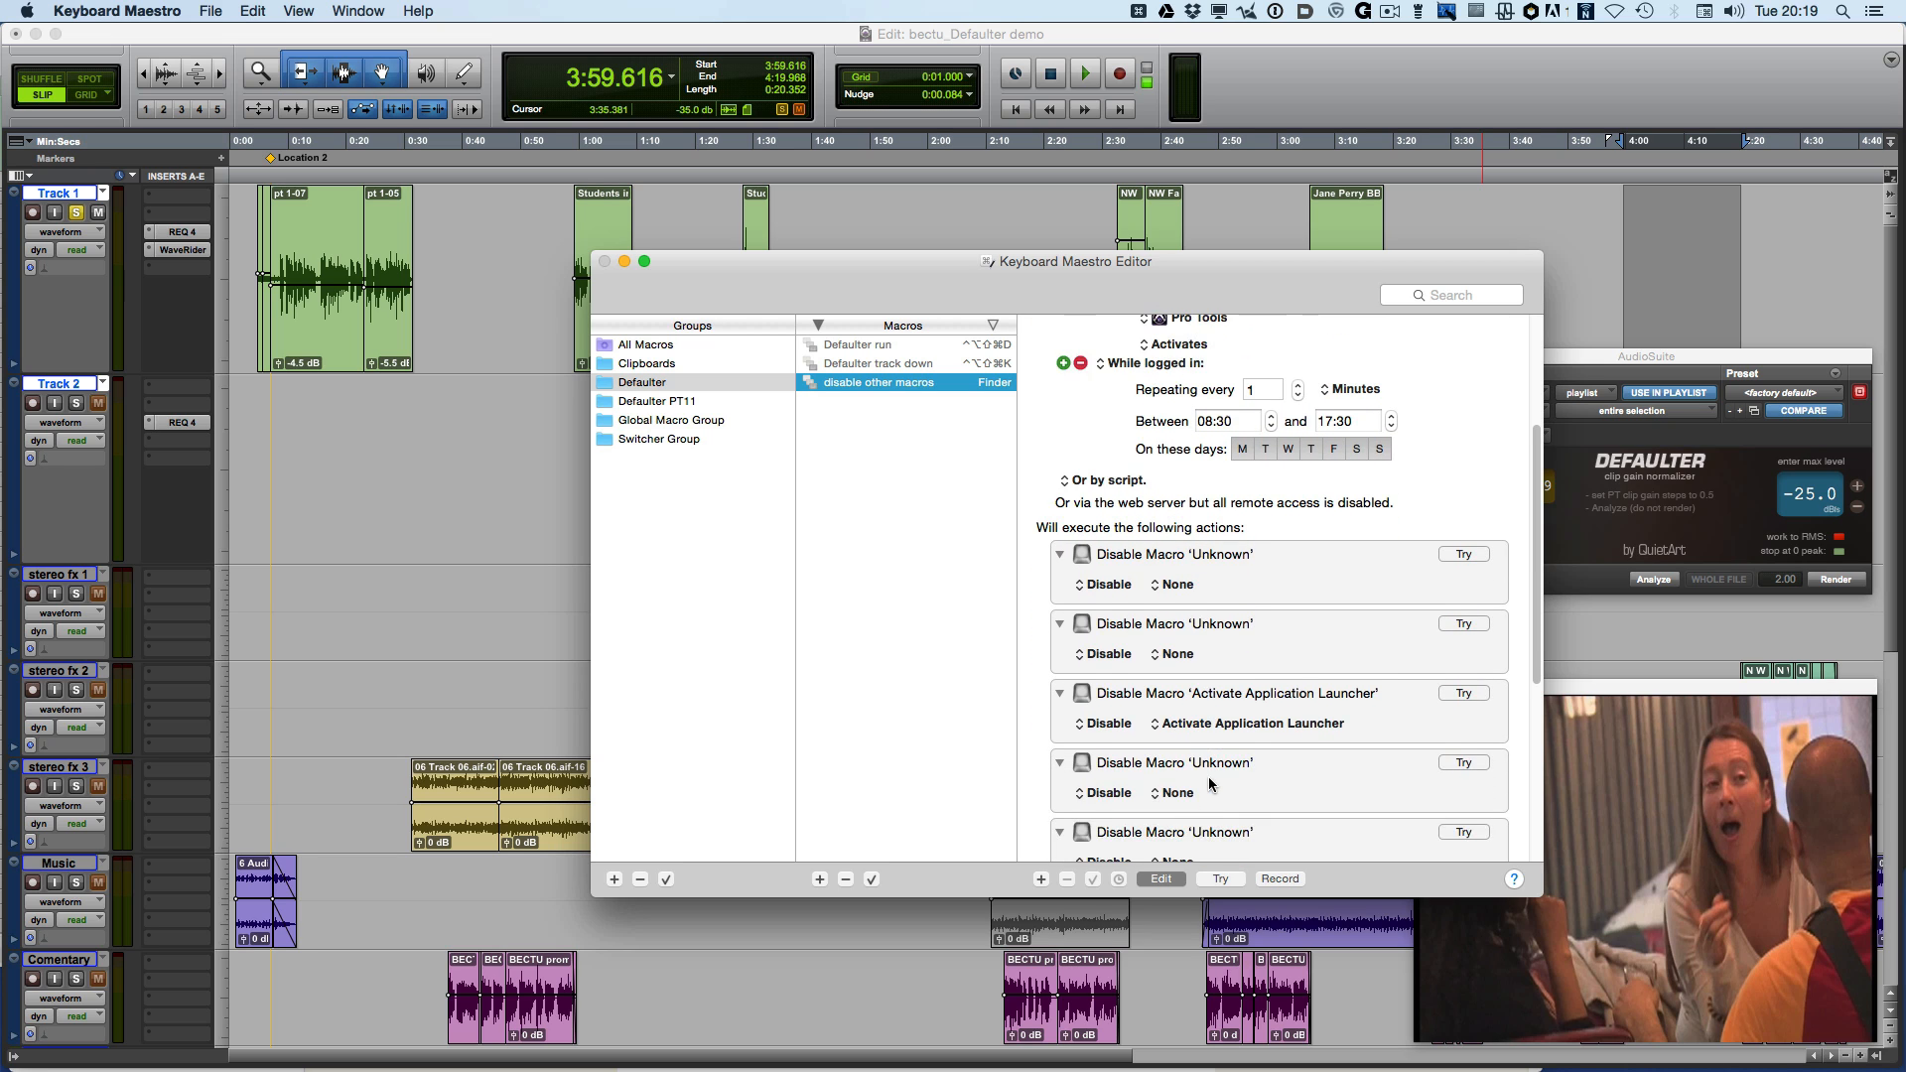
scroll(1209, 782, "down", 1)
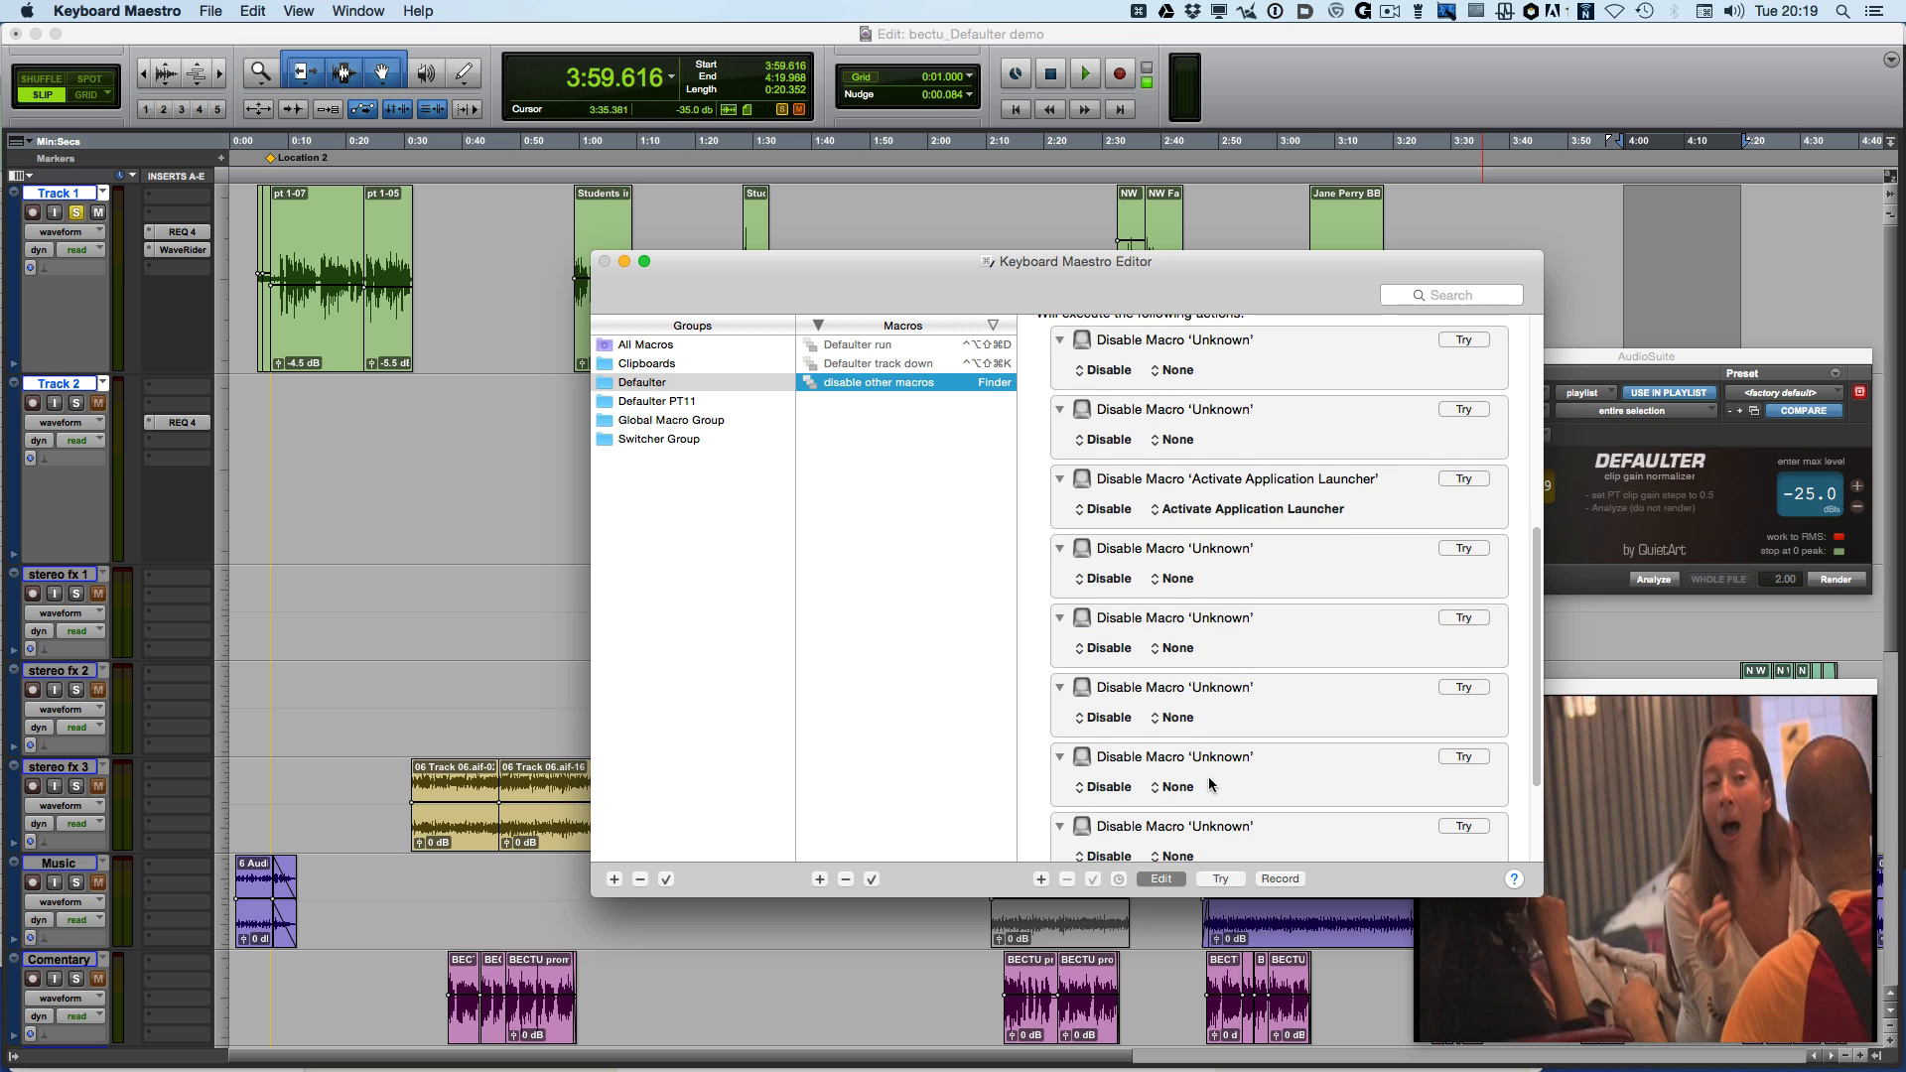
scroll(1209, 784, "up", 15)
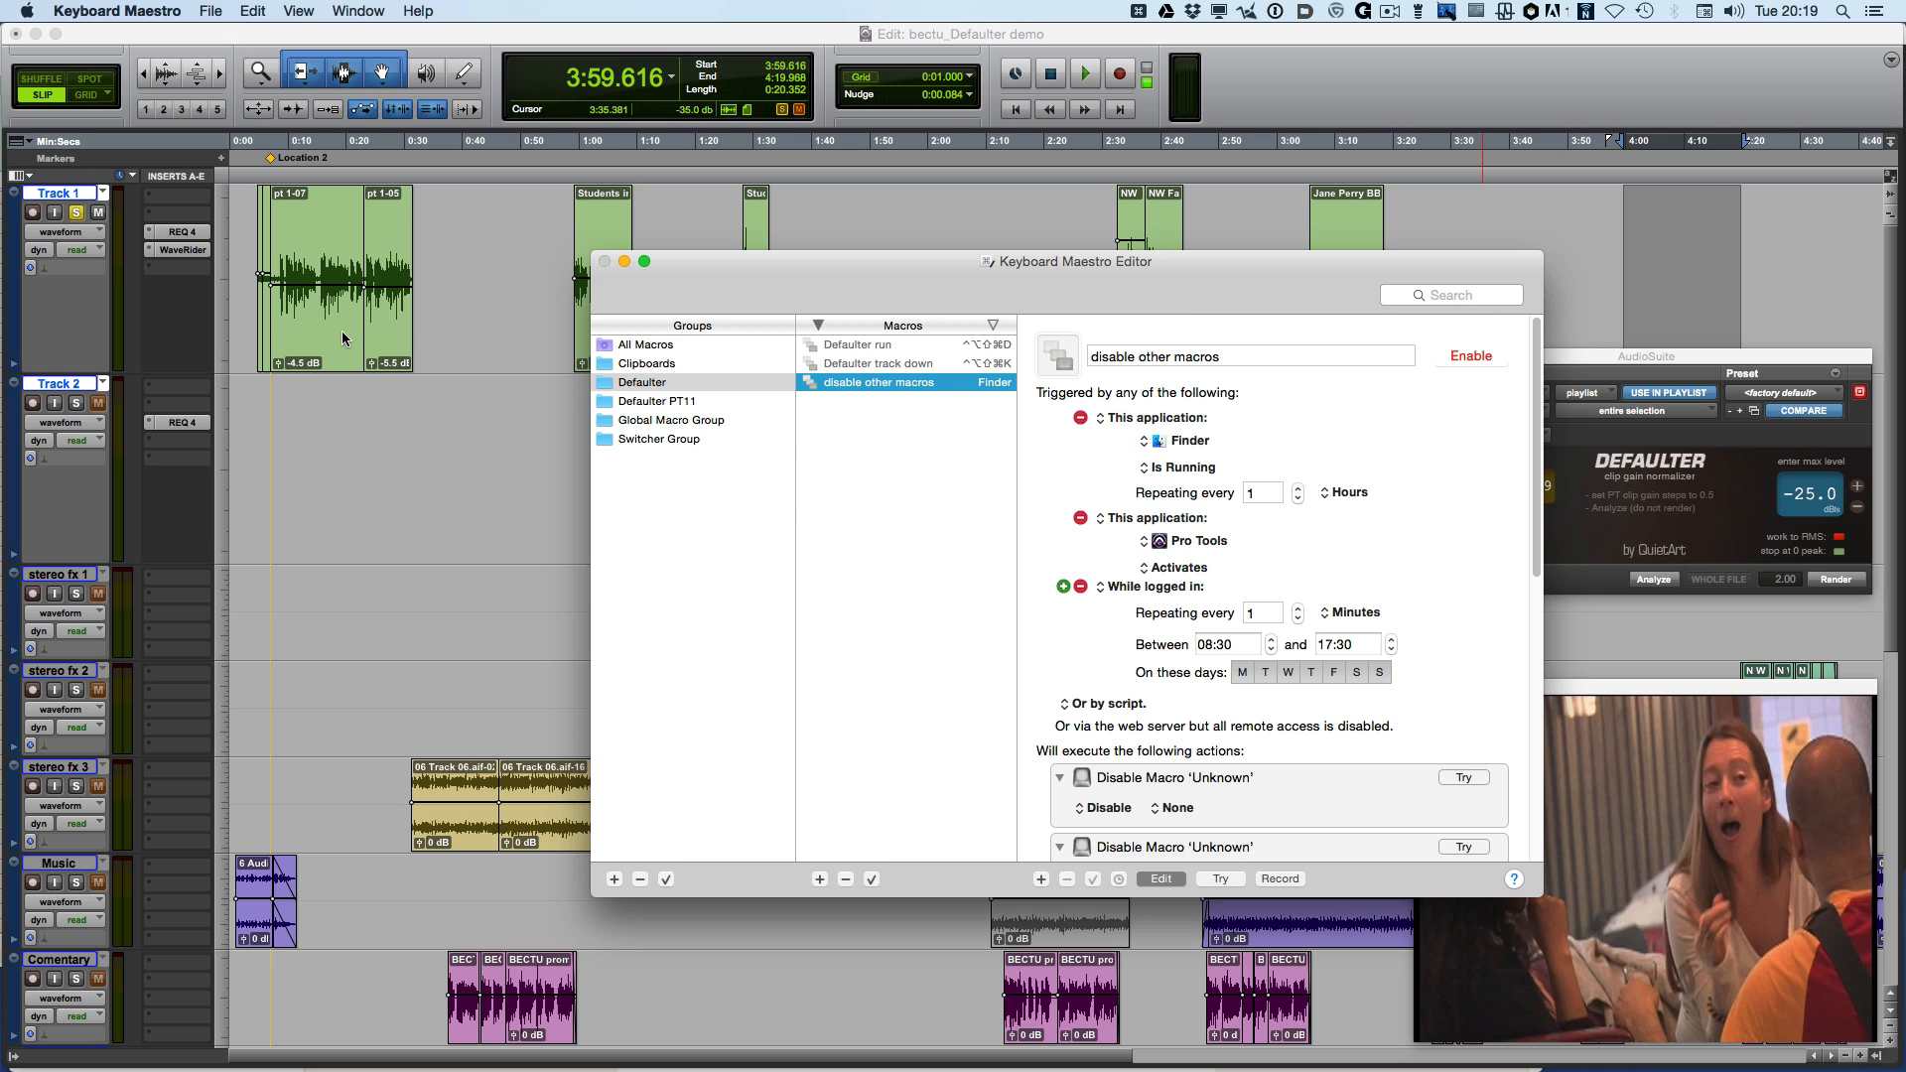
left_click(659, 439)
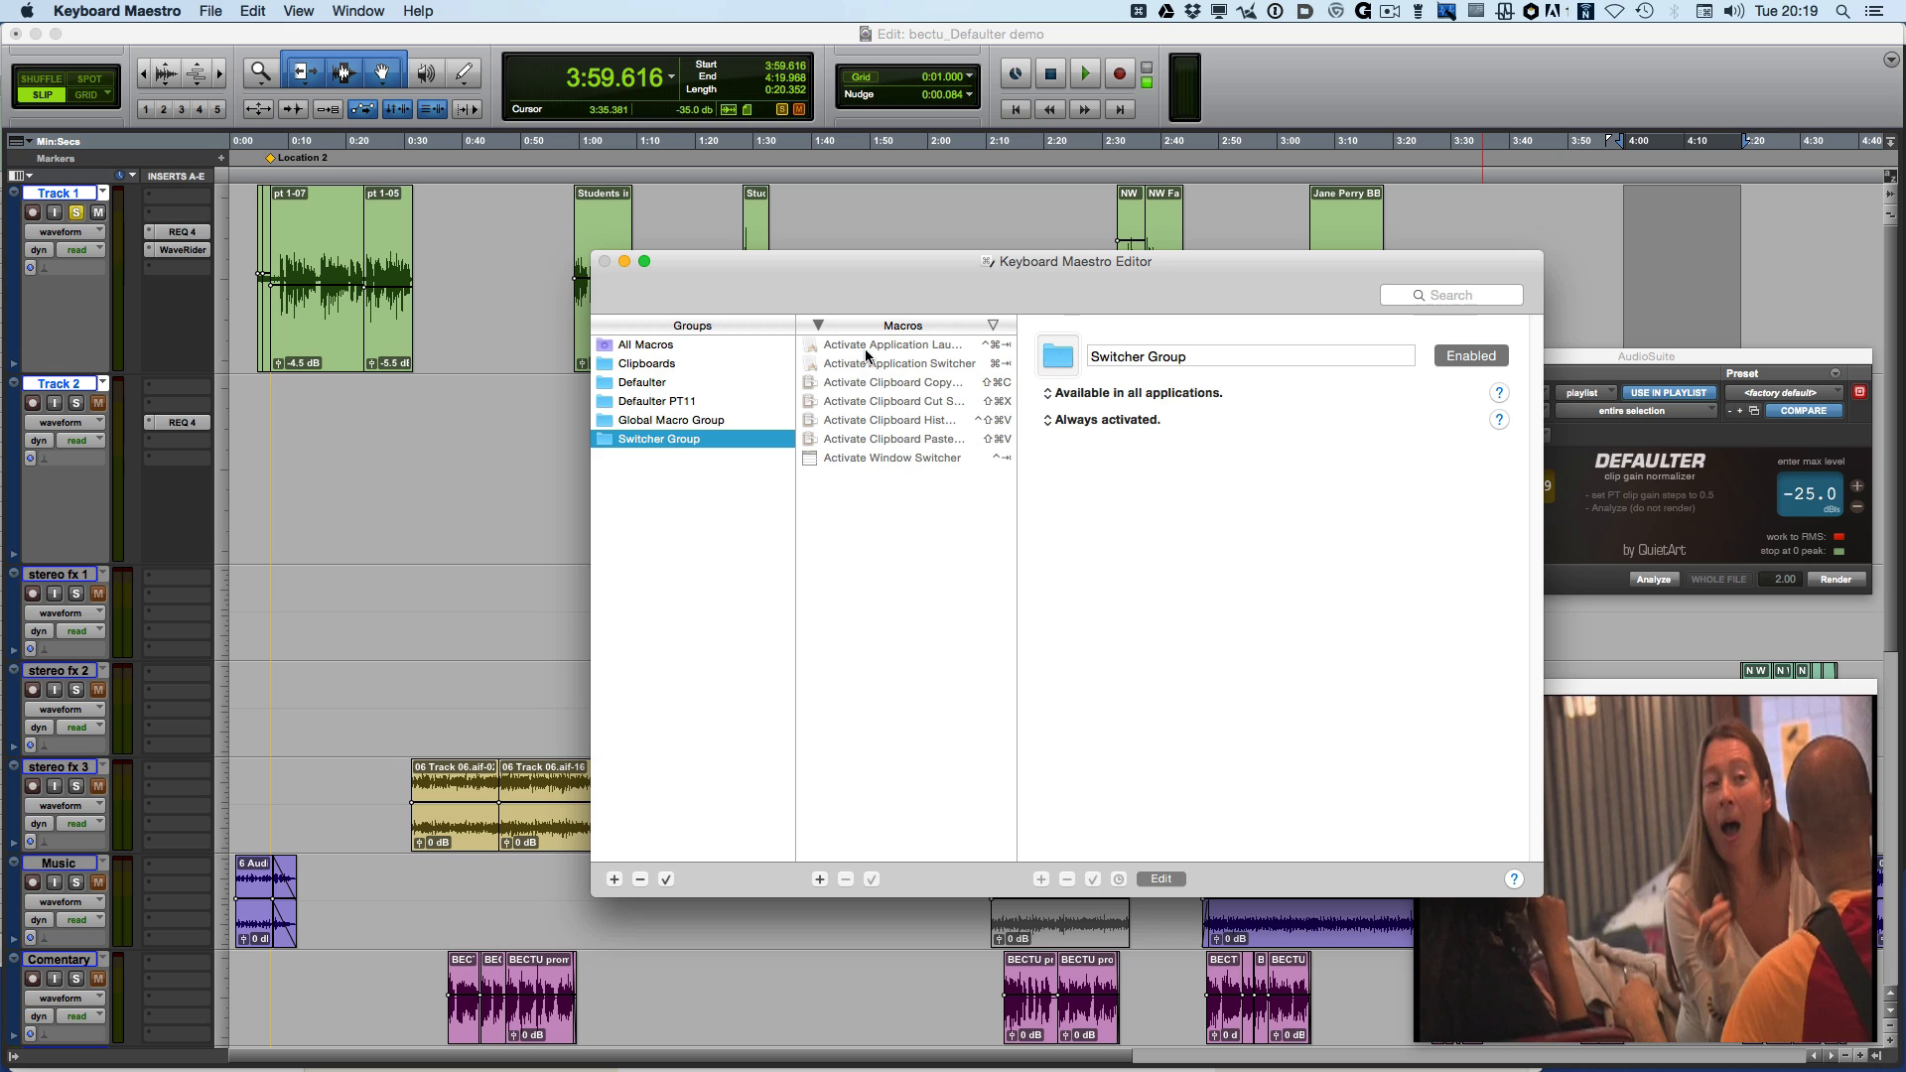
left_click(865, 348)
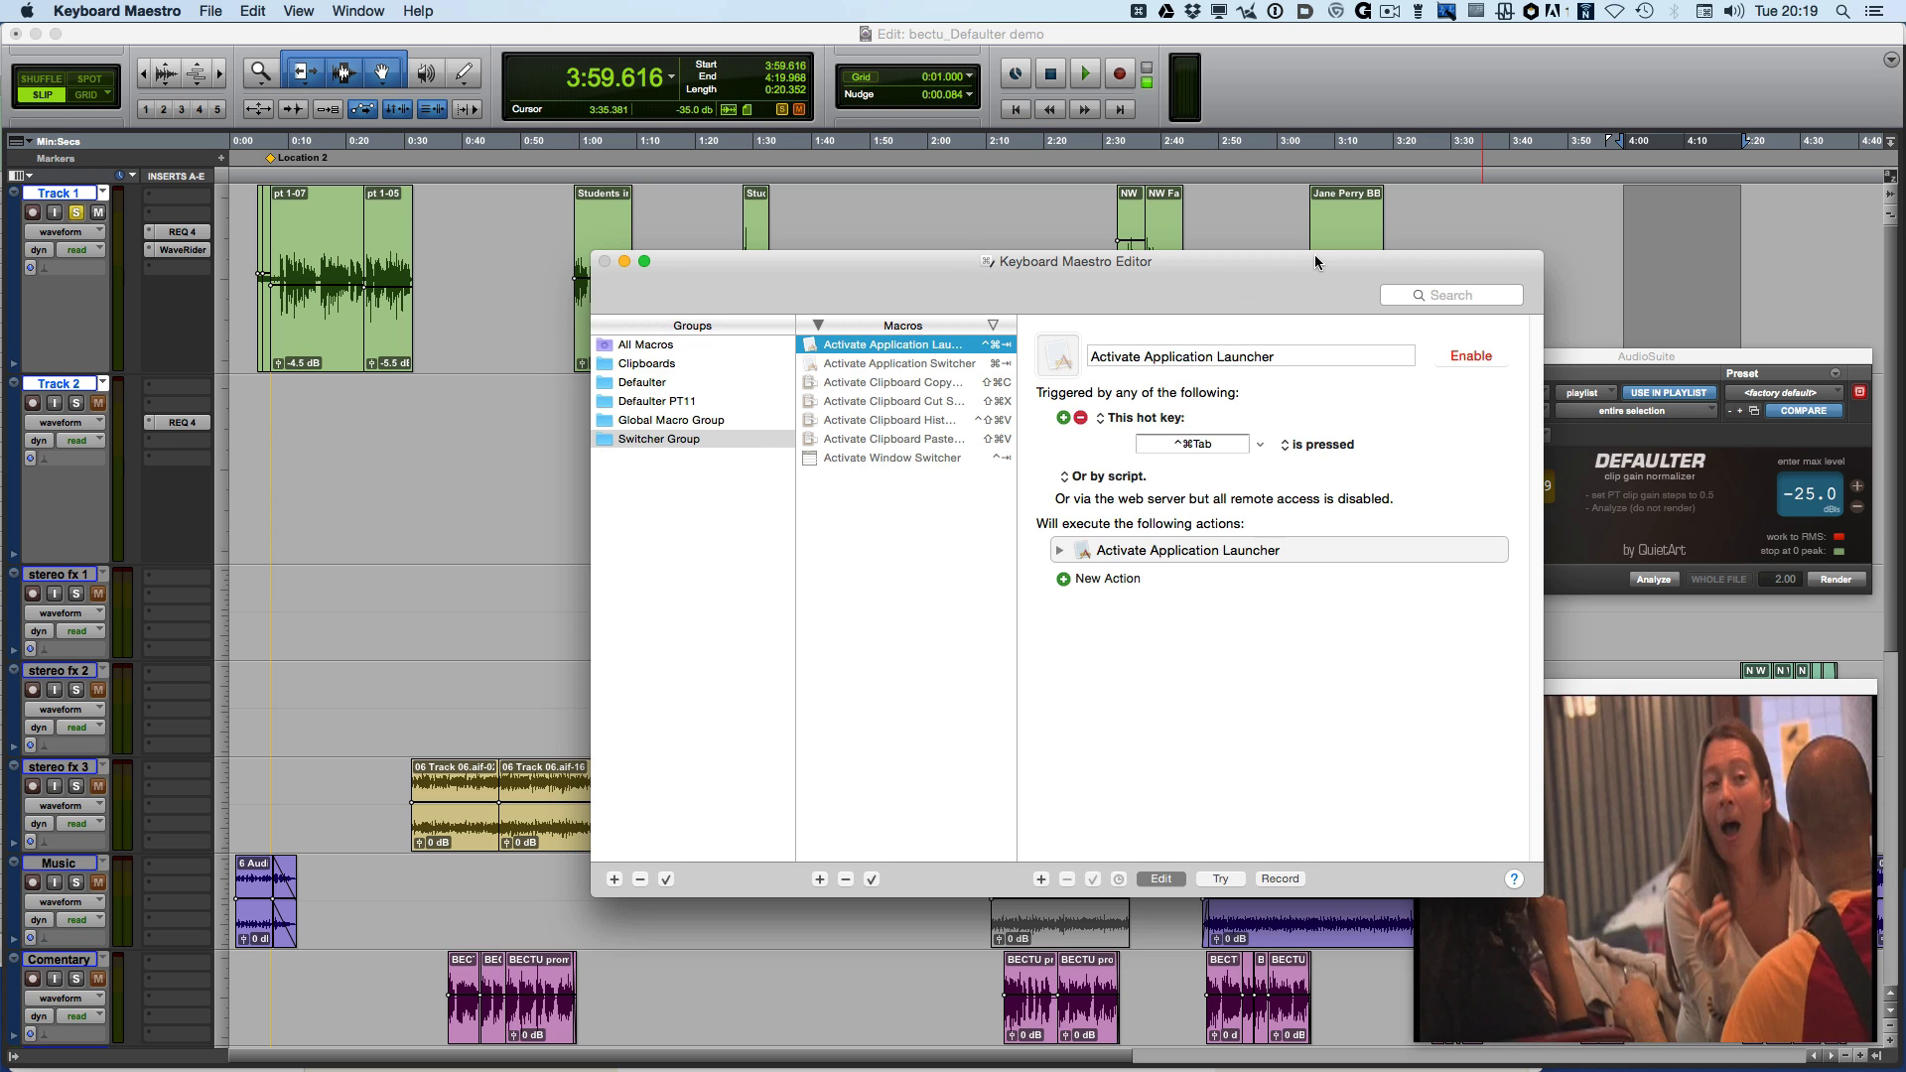
Compare the disable other macros actions in the Defaulter group with those in the Defaulter PT11 group
left_click(676, 386)
left_click(892, 386)
scroll(1250, 491, "down", 2)
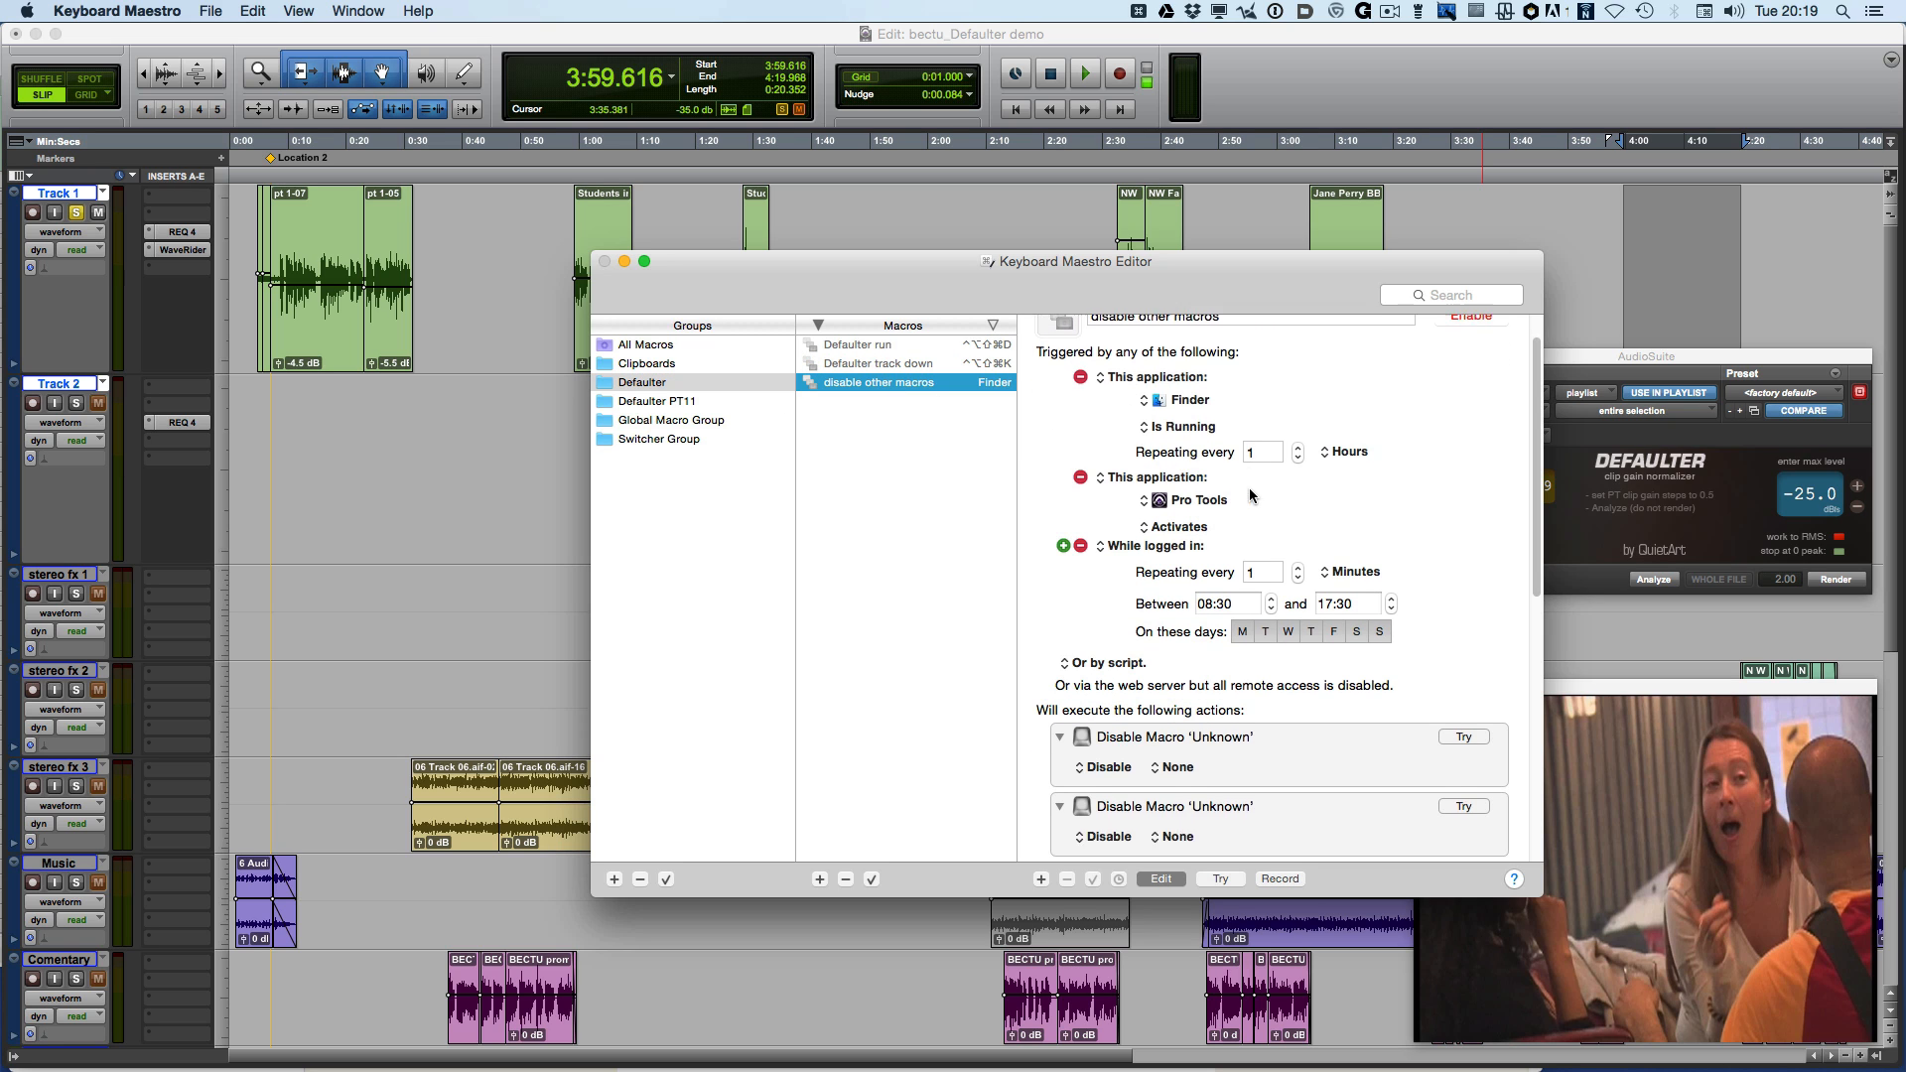
scroll(1250, 494, "down", 5)
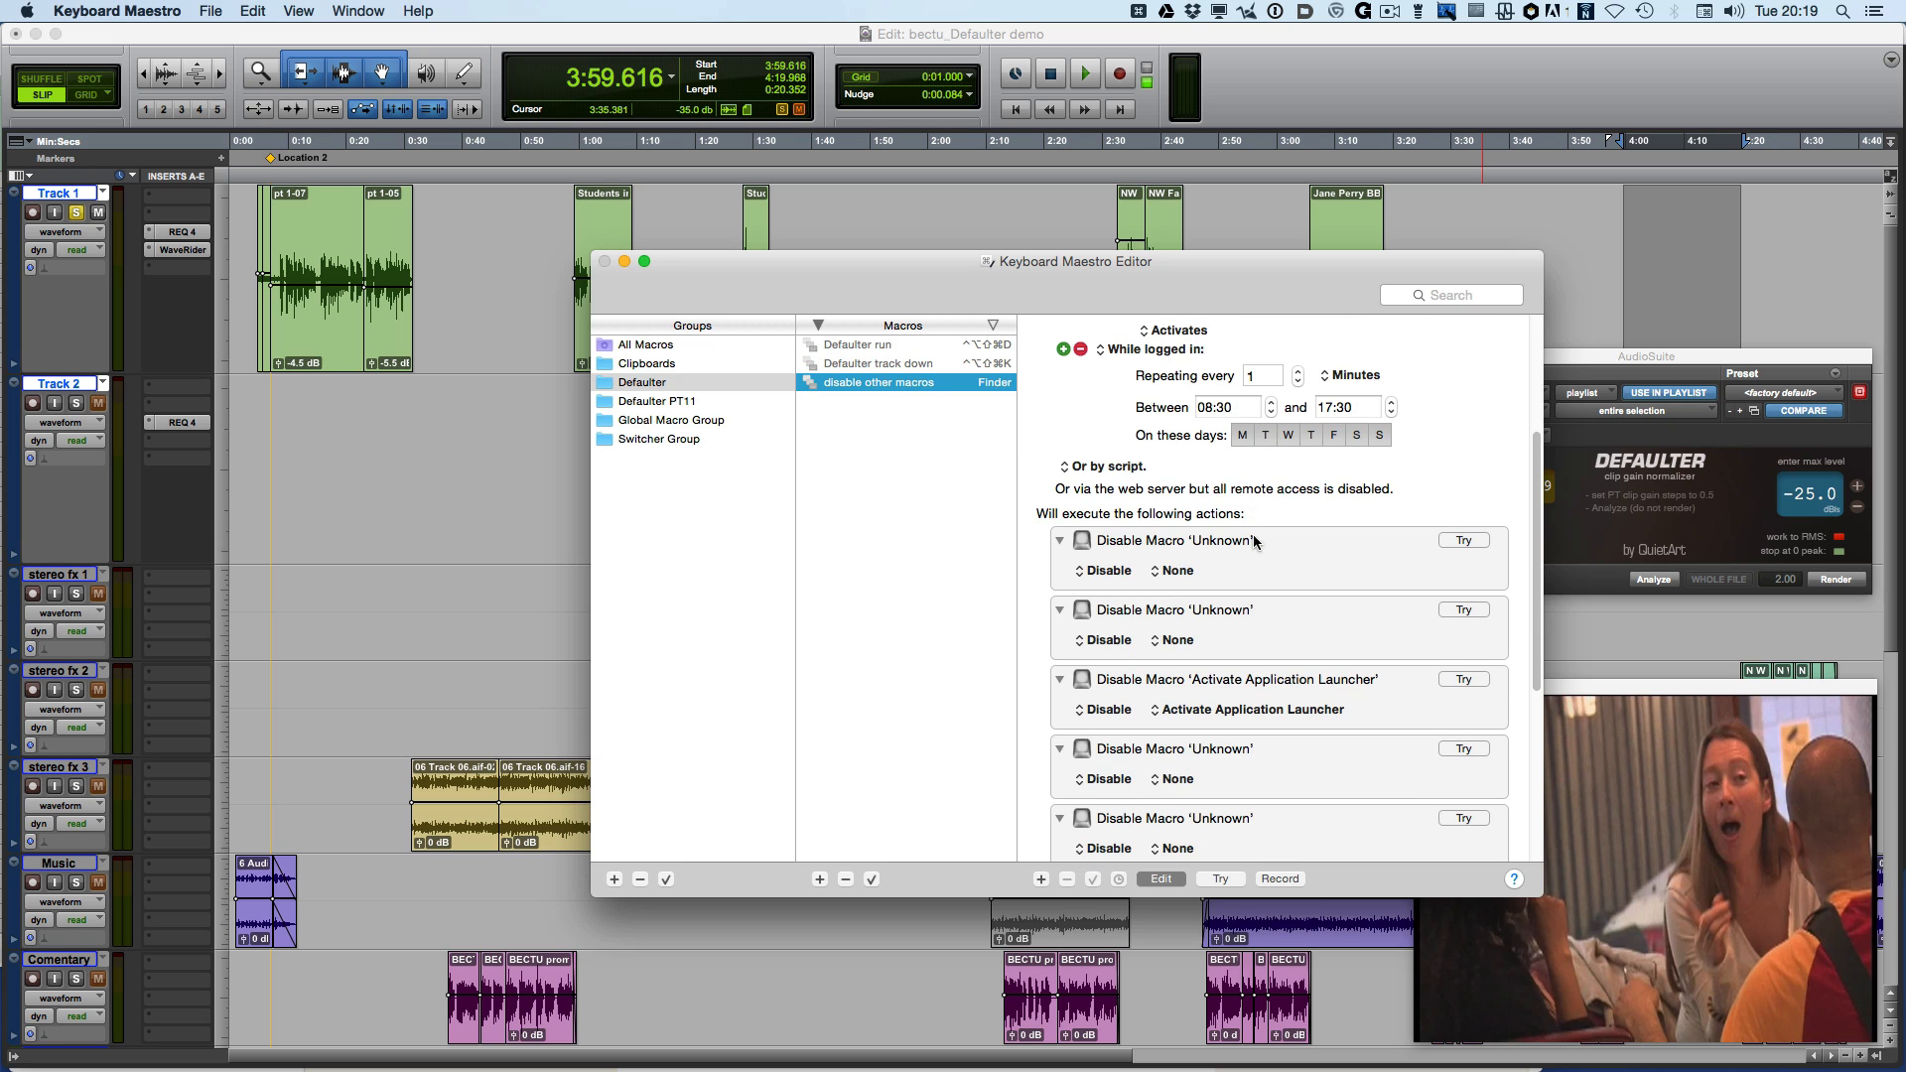
left_click(673, 402)
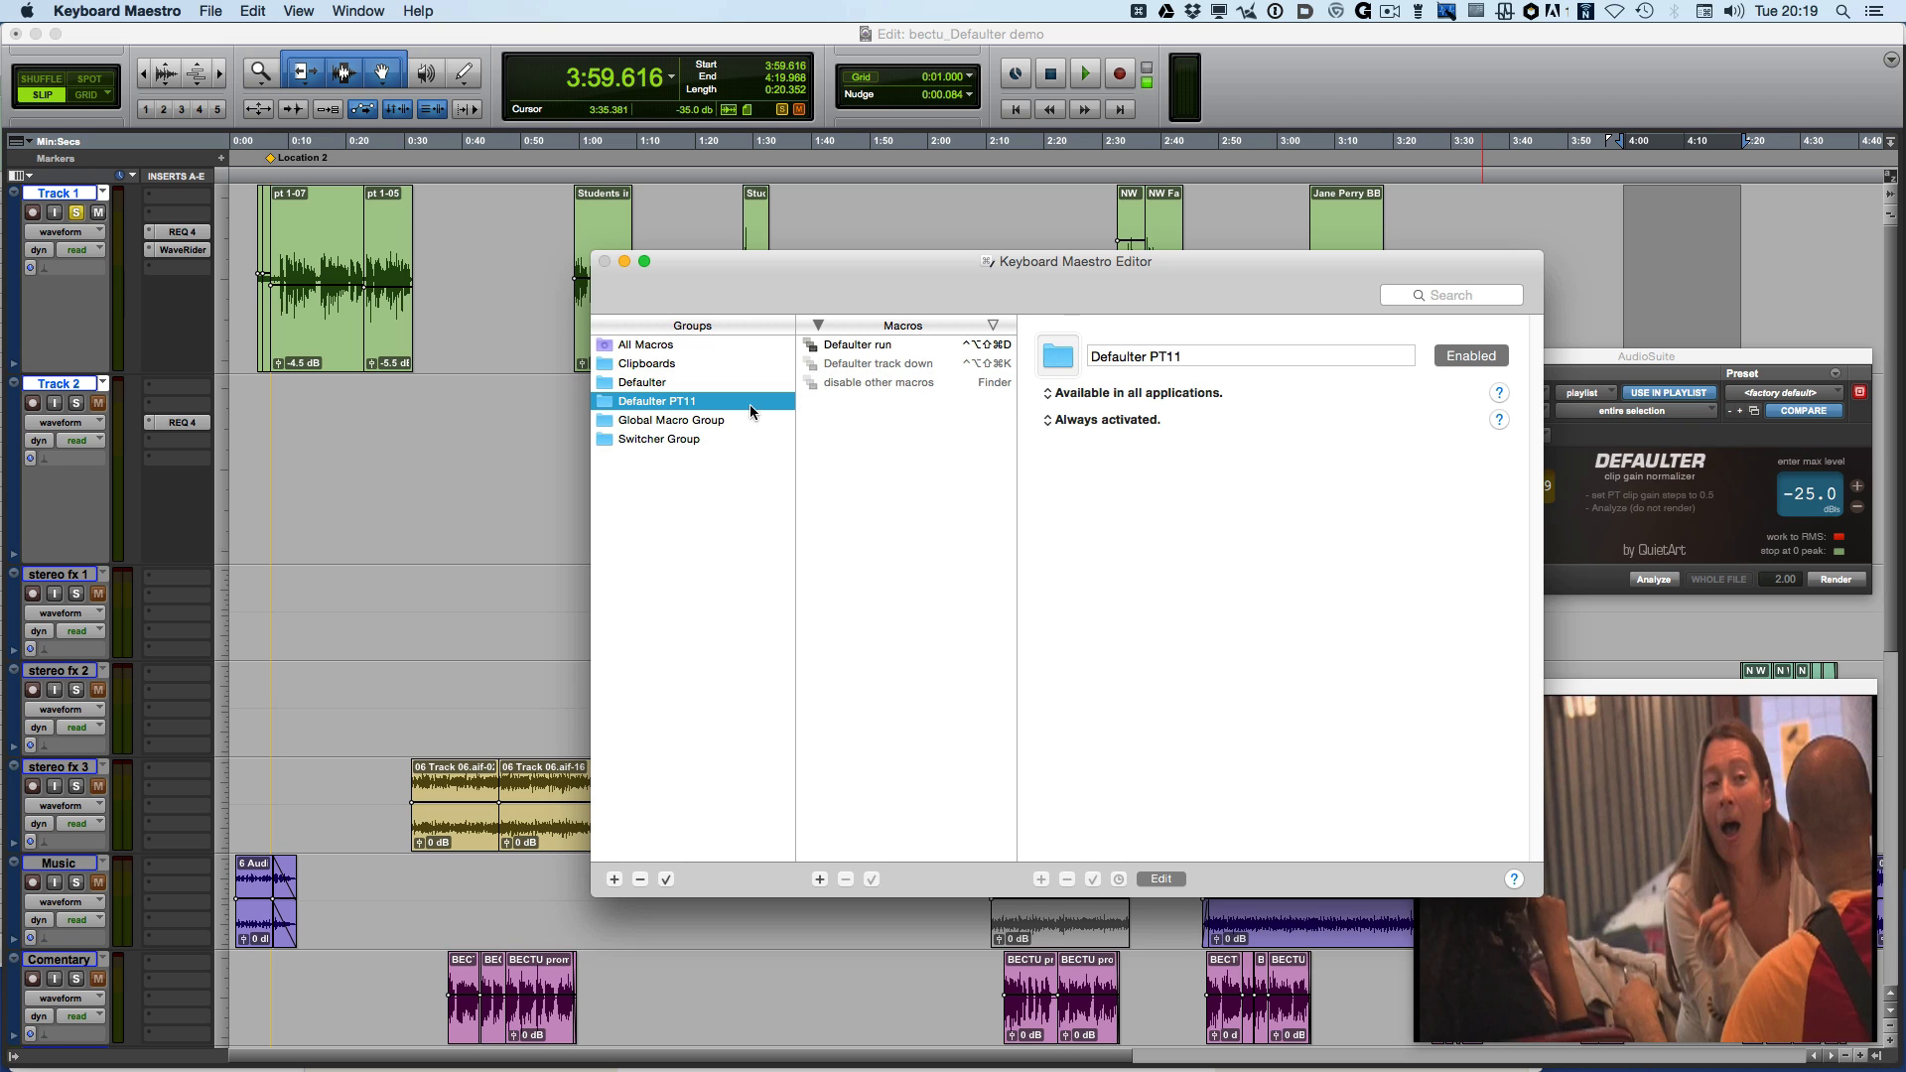
left_click(887, 390)
scroll(1195, 595, "down", 4)
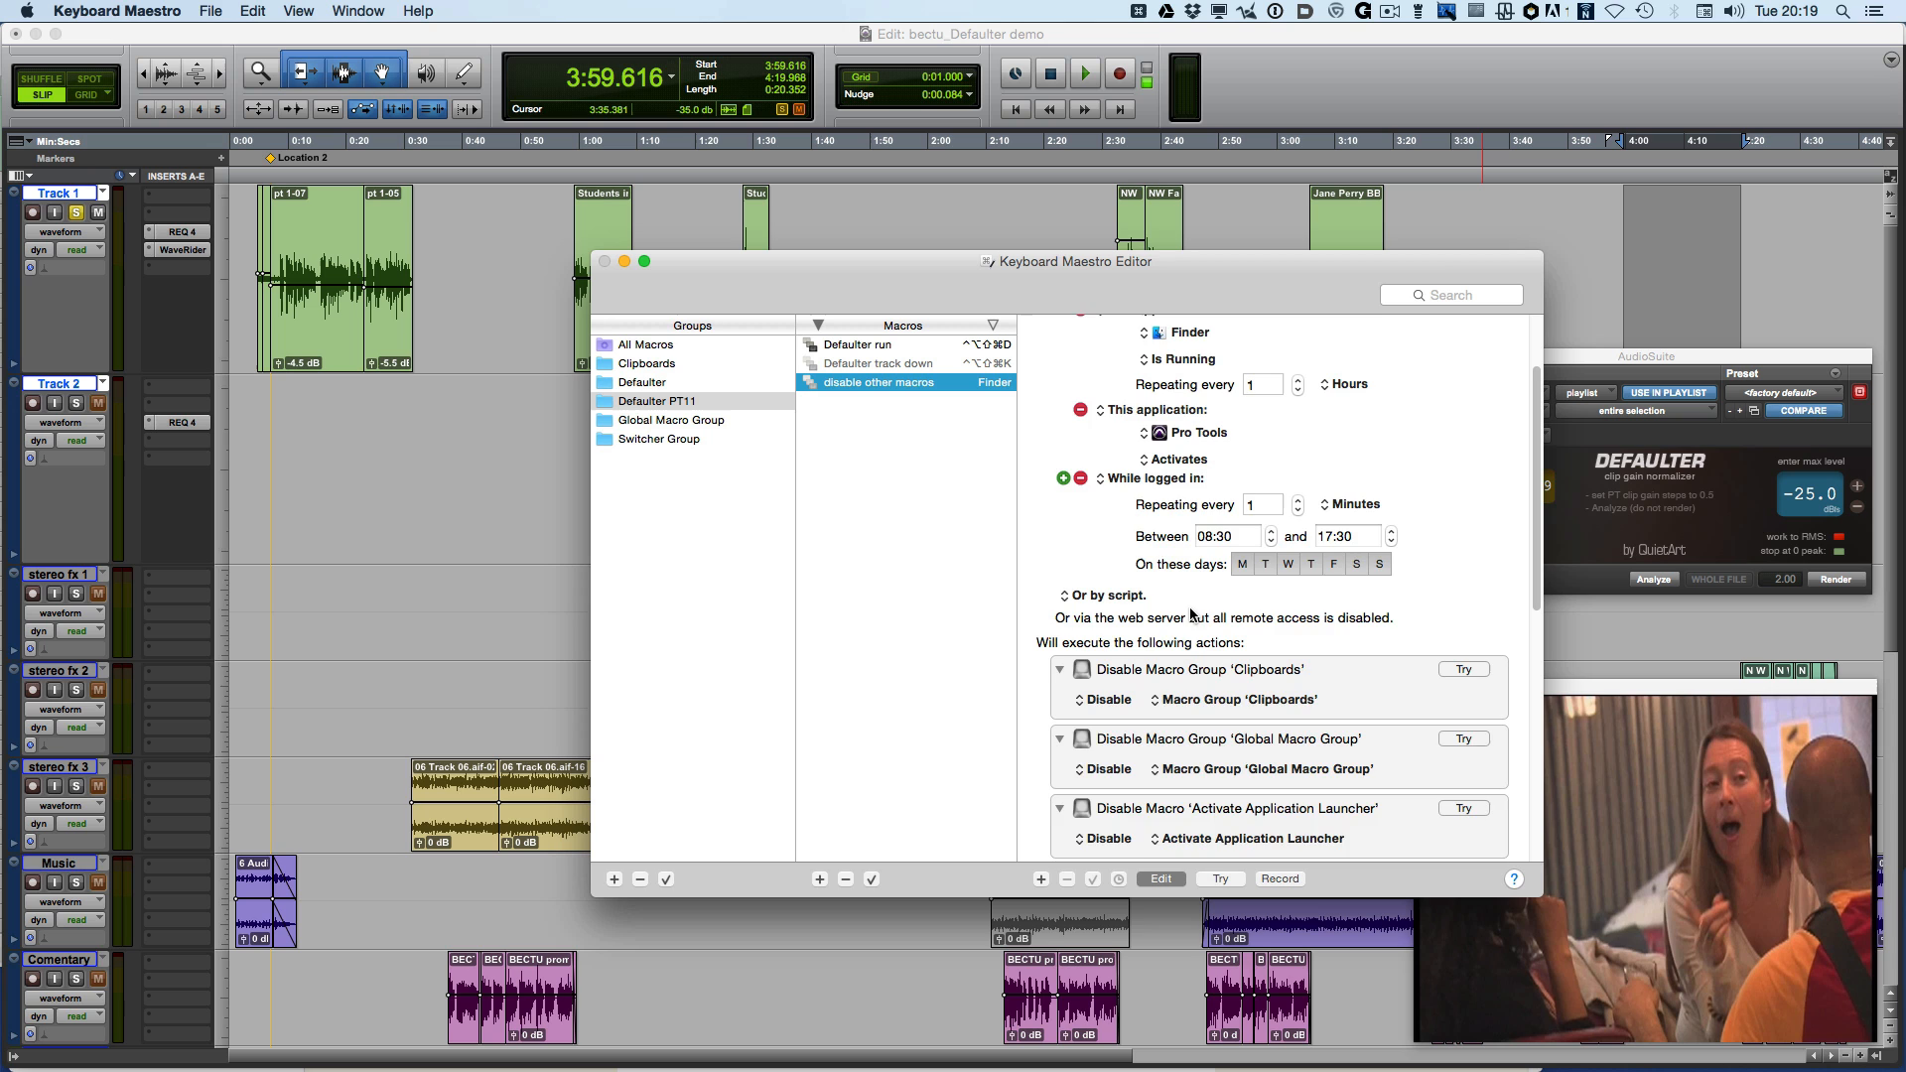
scroll(1196, 636, "down", 10)
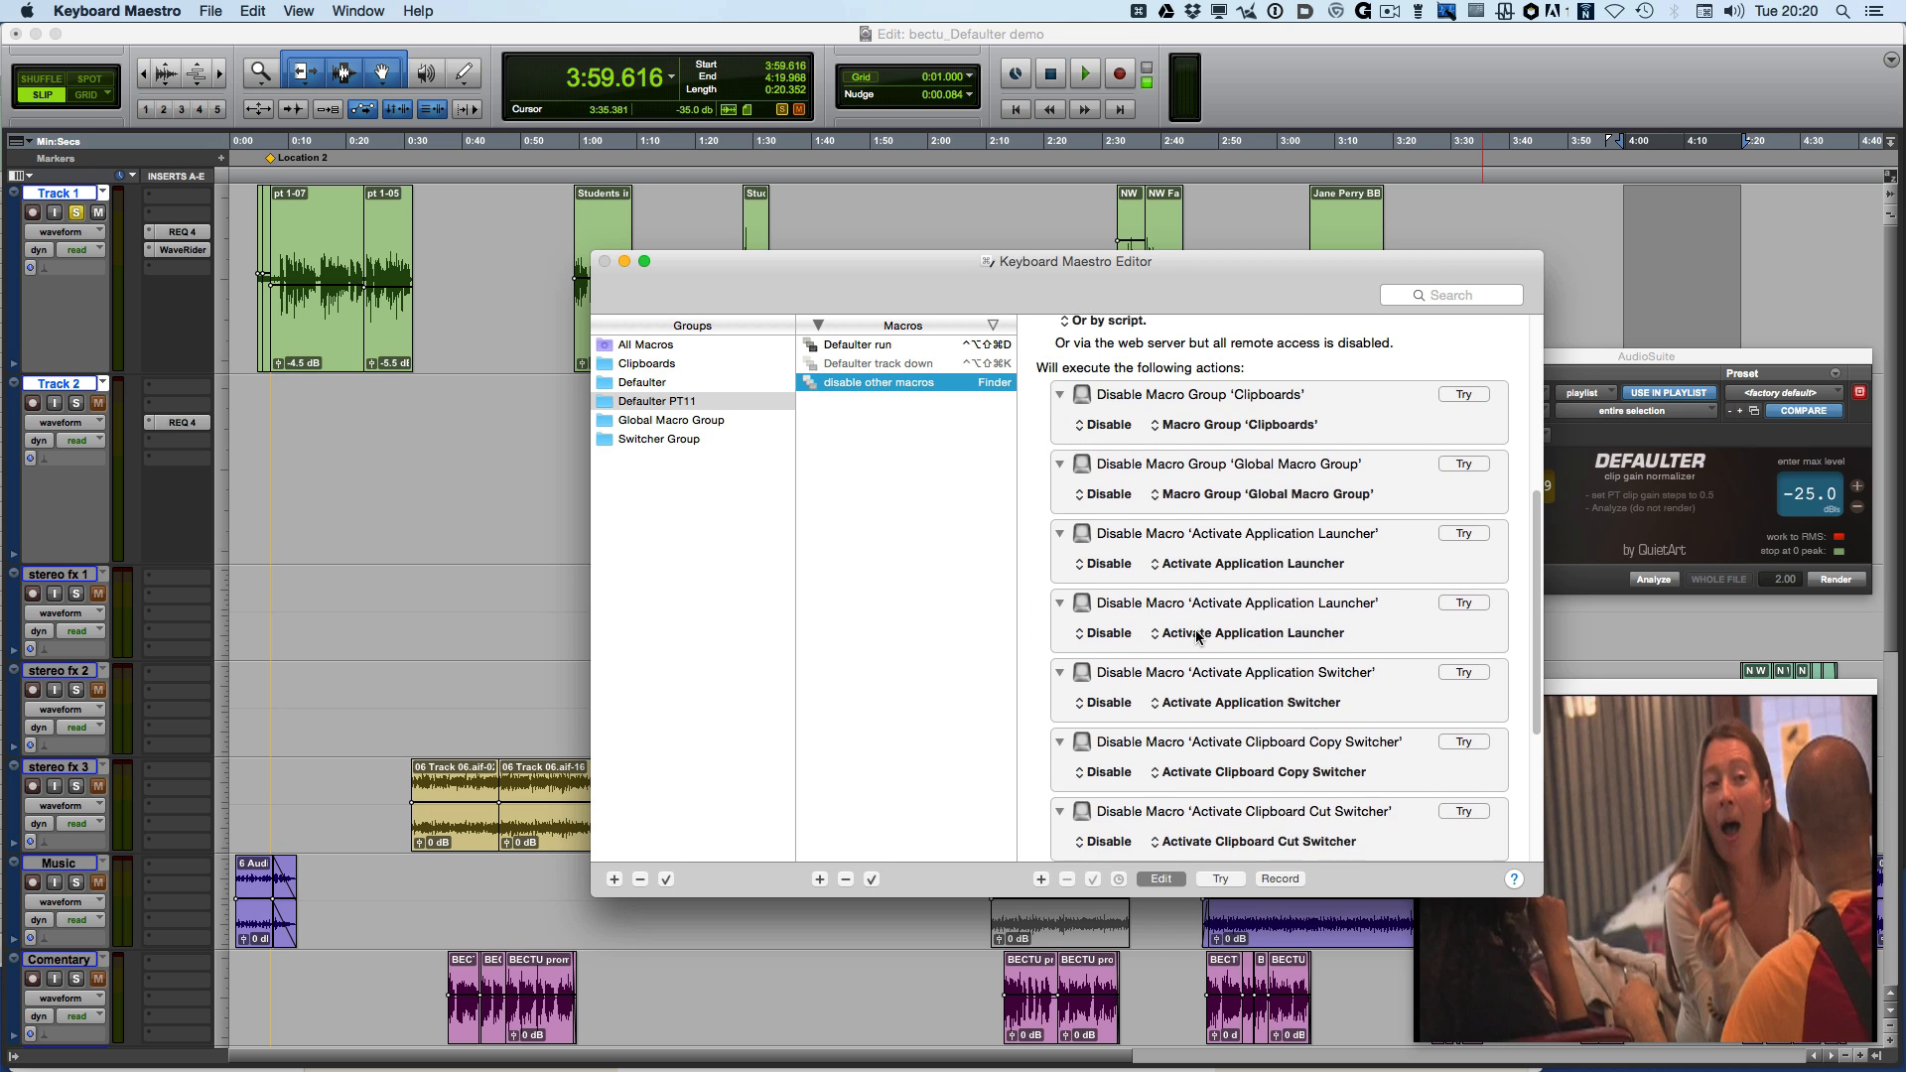
scroll(1197, 637, "up", 10)
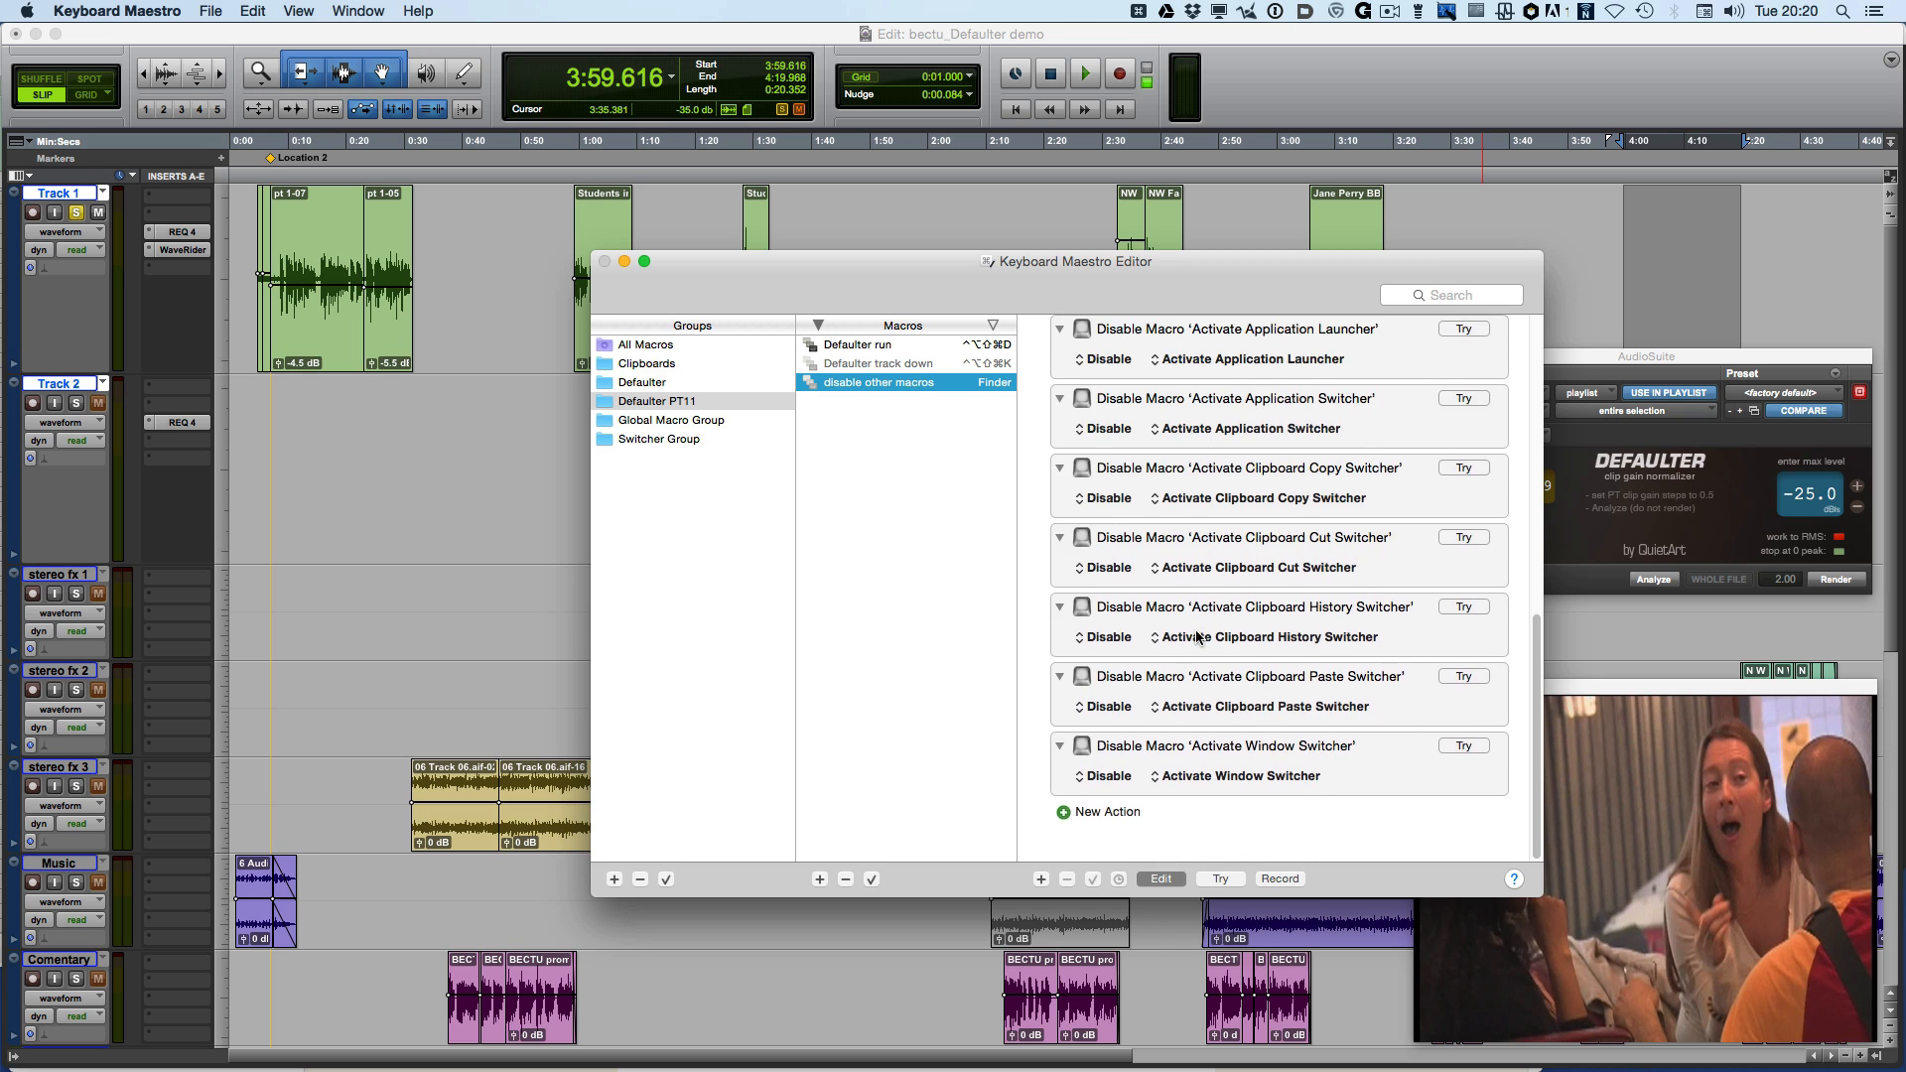
scroll(1197, 636, "up", 3)
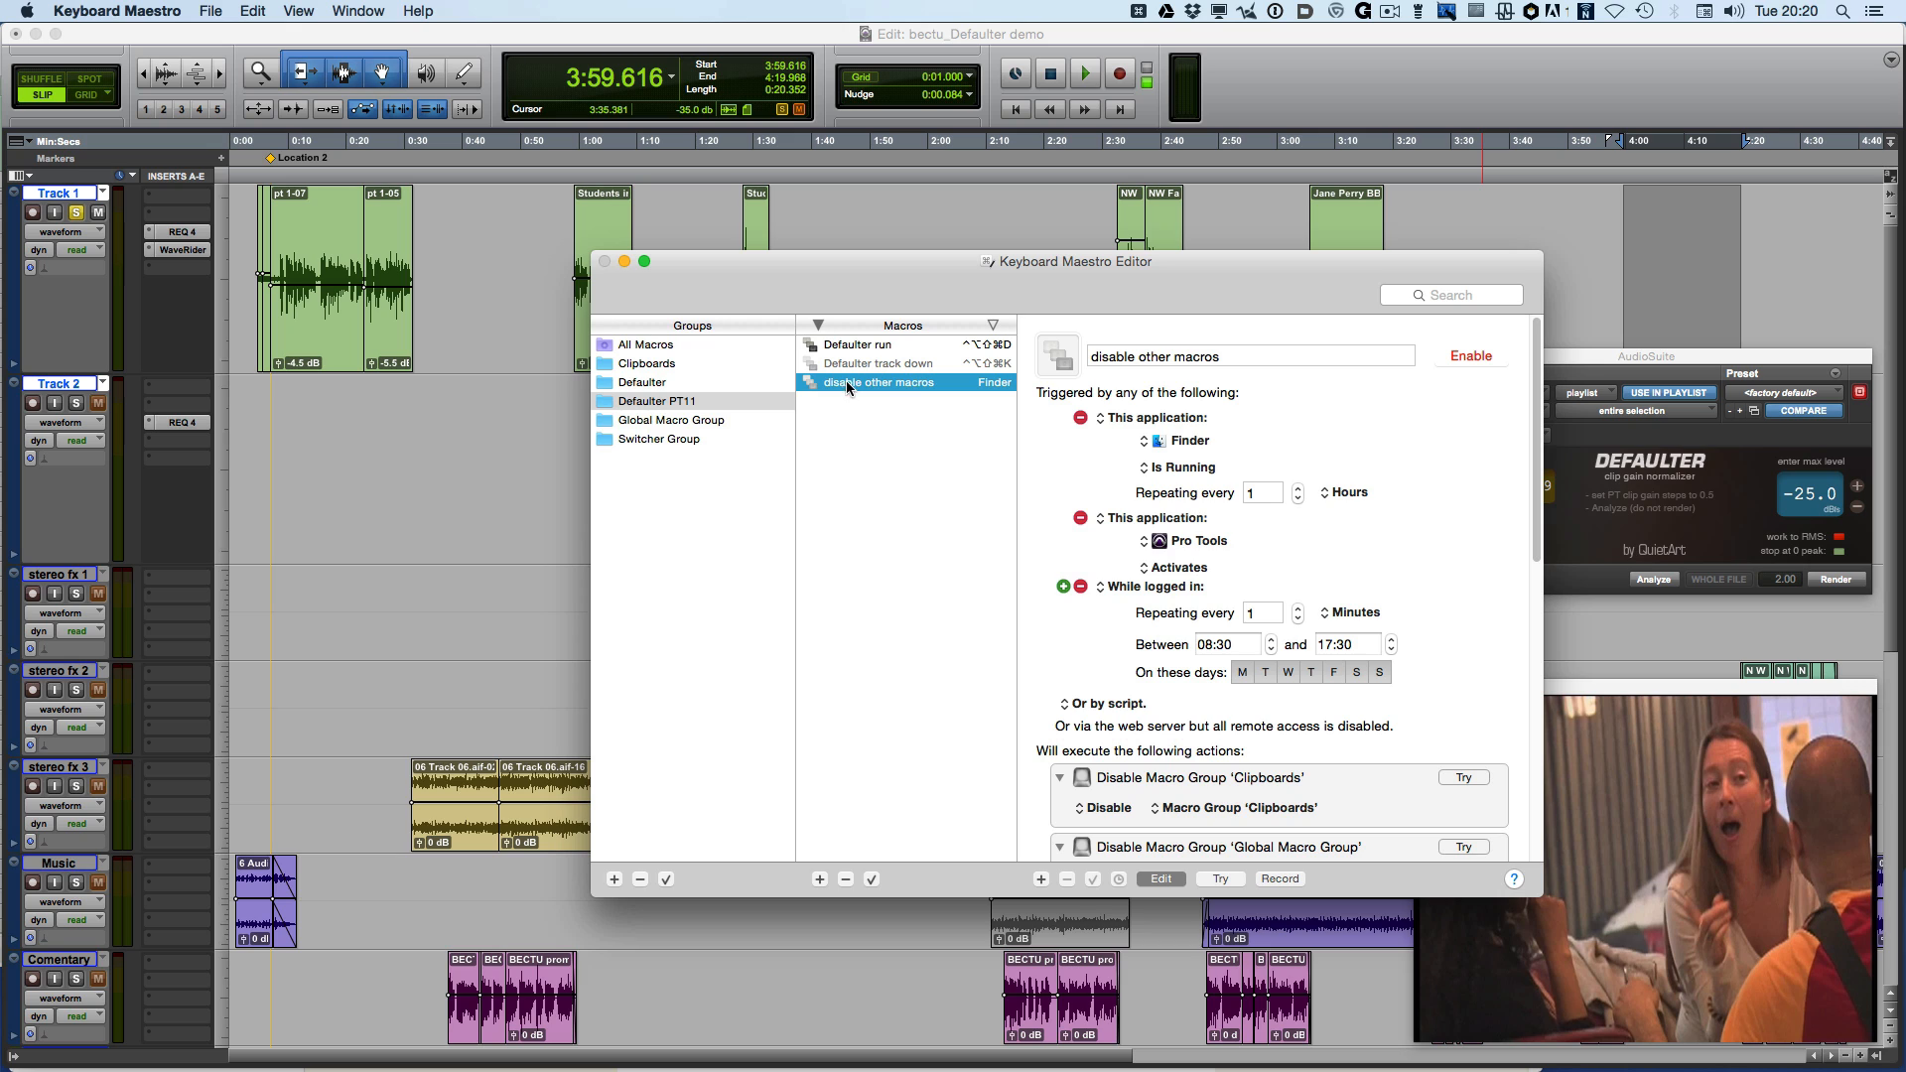
scroll(1235, 556, "down", 1)
scroll(1235, 561, "down", 1)
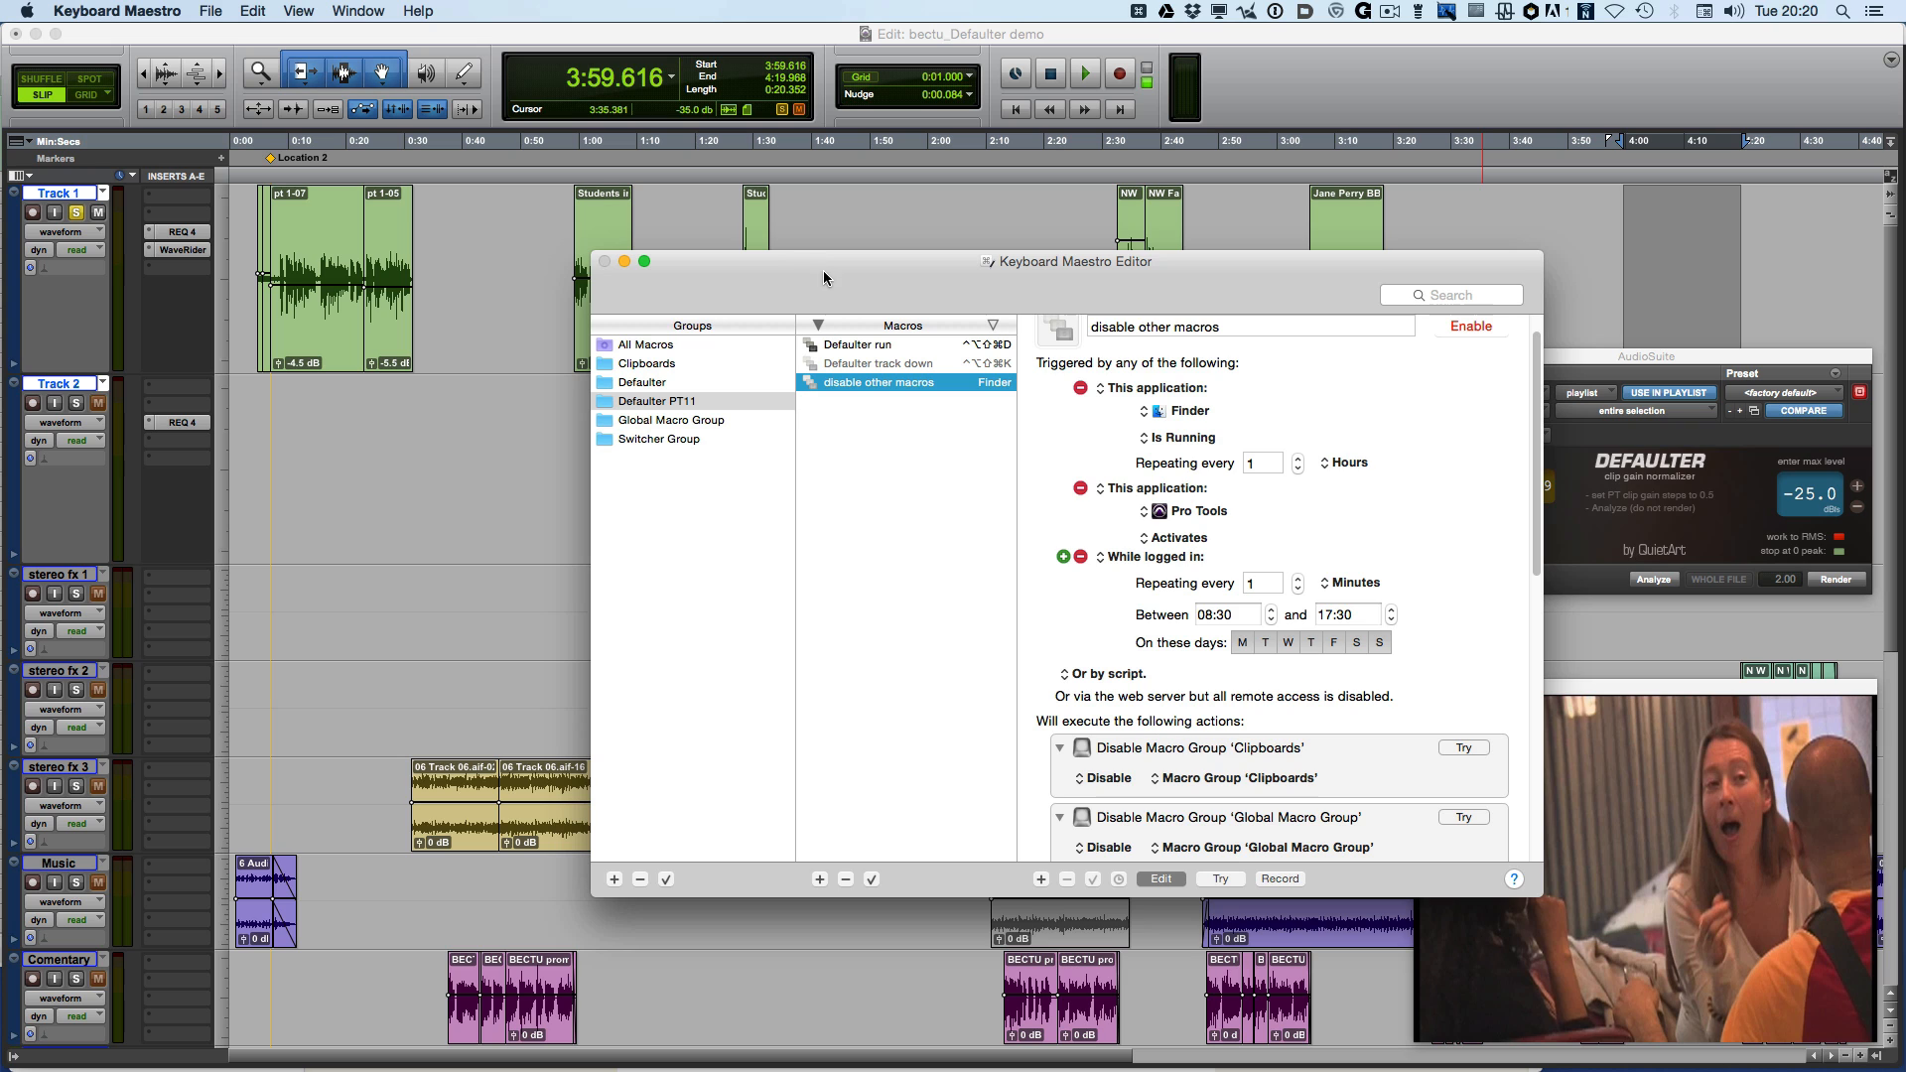
Return to Pro Tools, open Track 1's WaveRider insert and set Track 1's automation mode to latch
left_click(1321, 157)
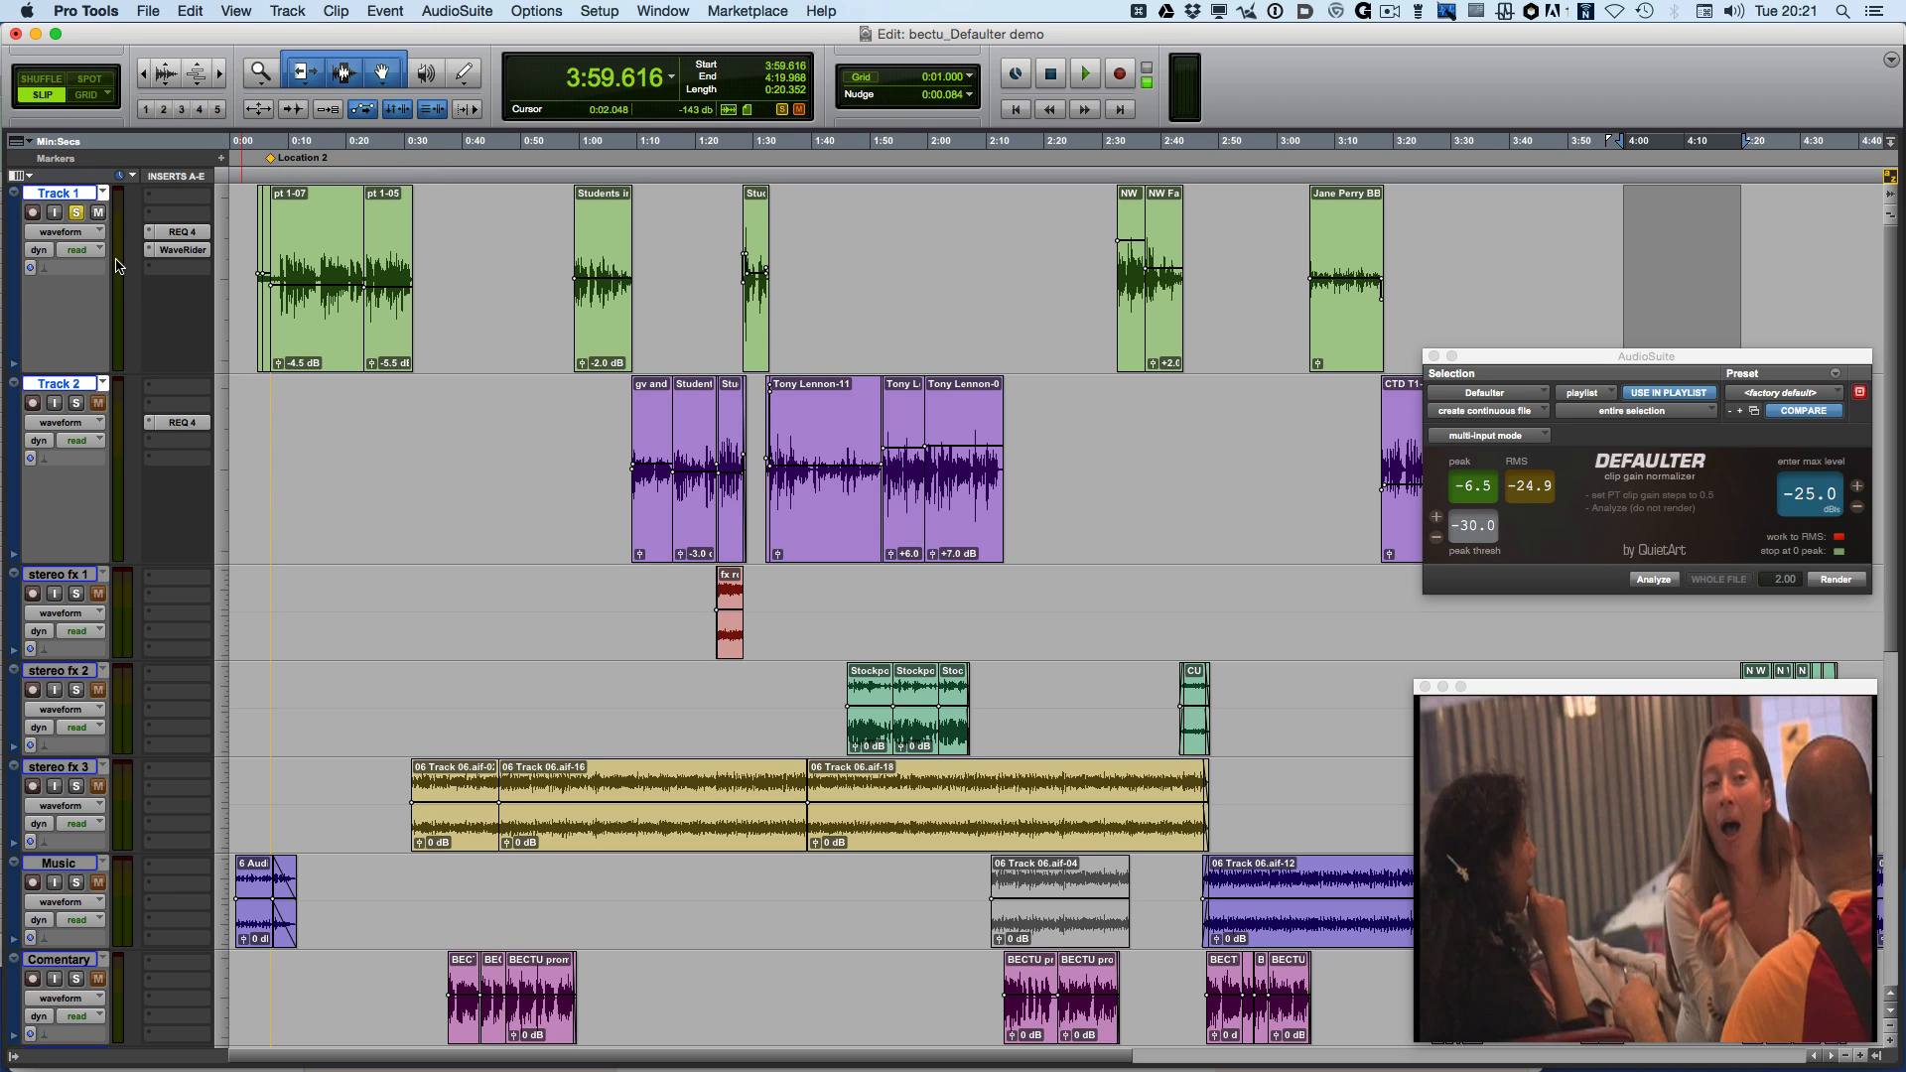
left_click(174, 251)
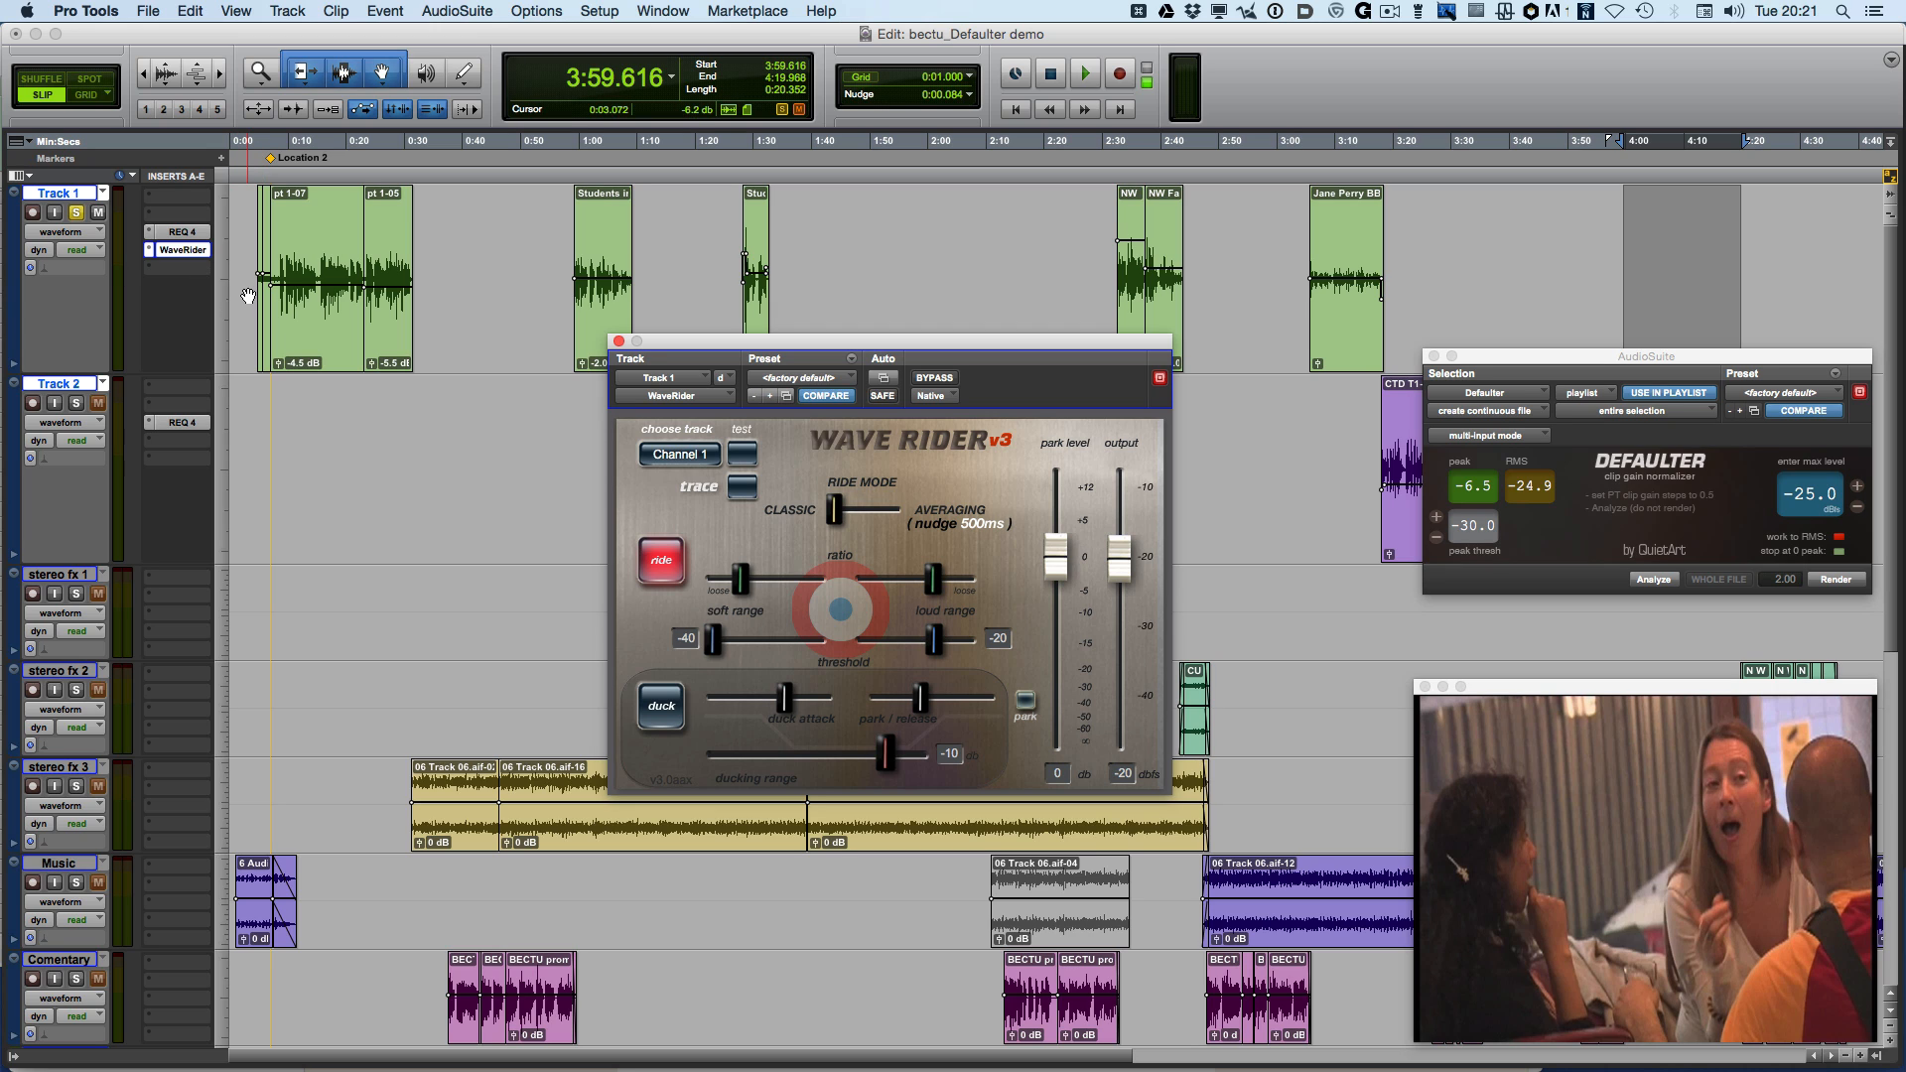
left_click(79, 249)
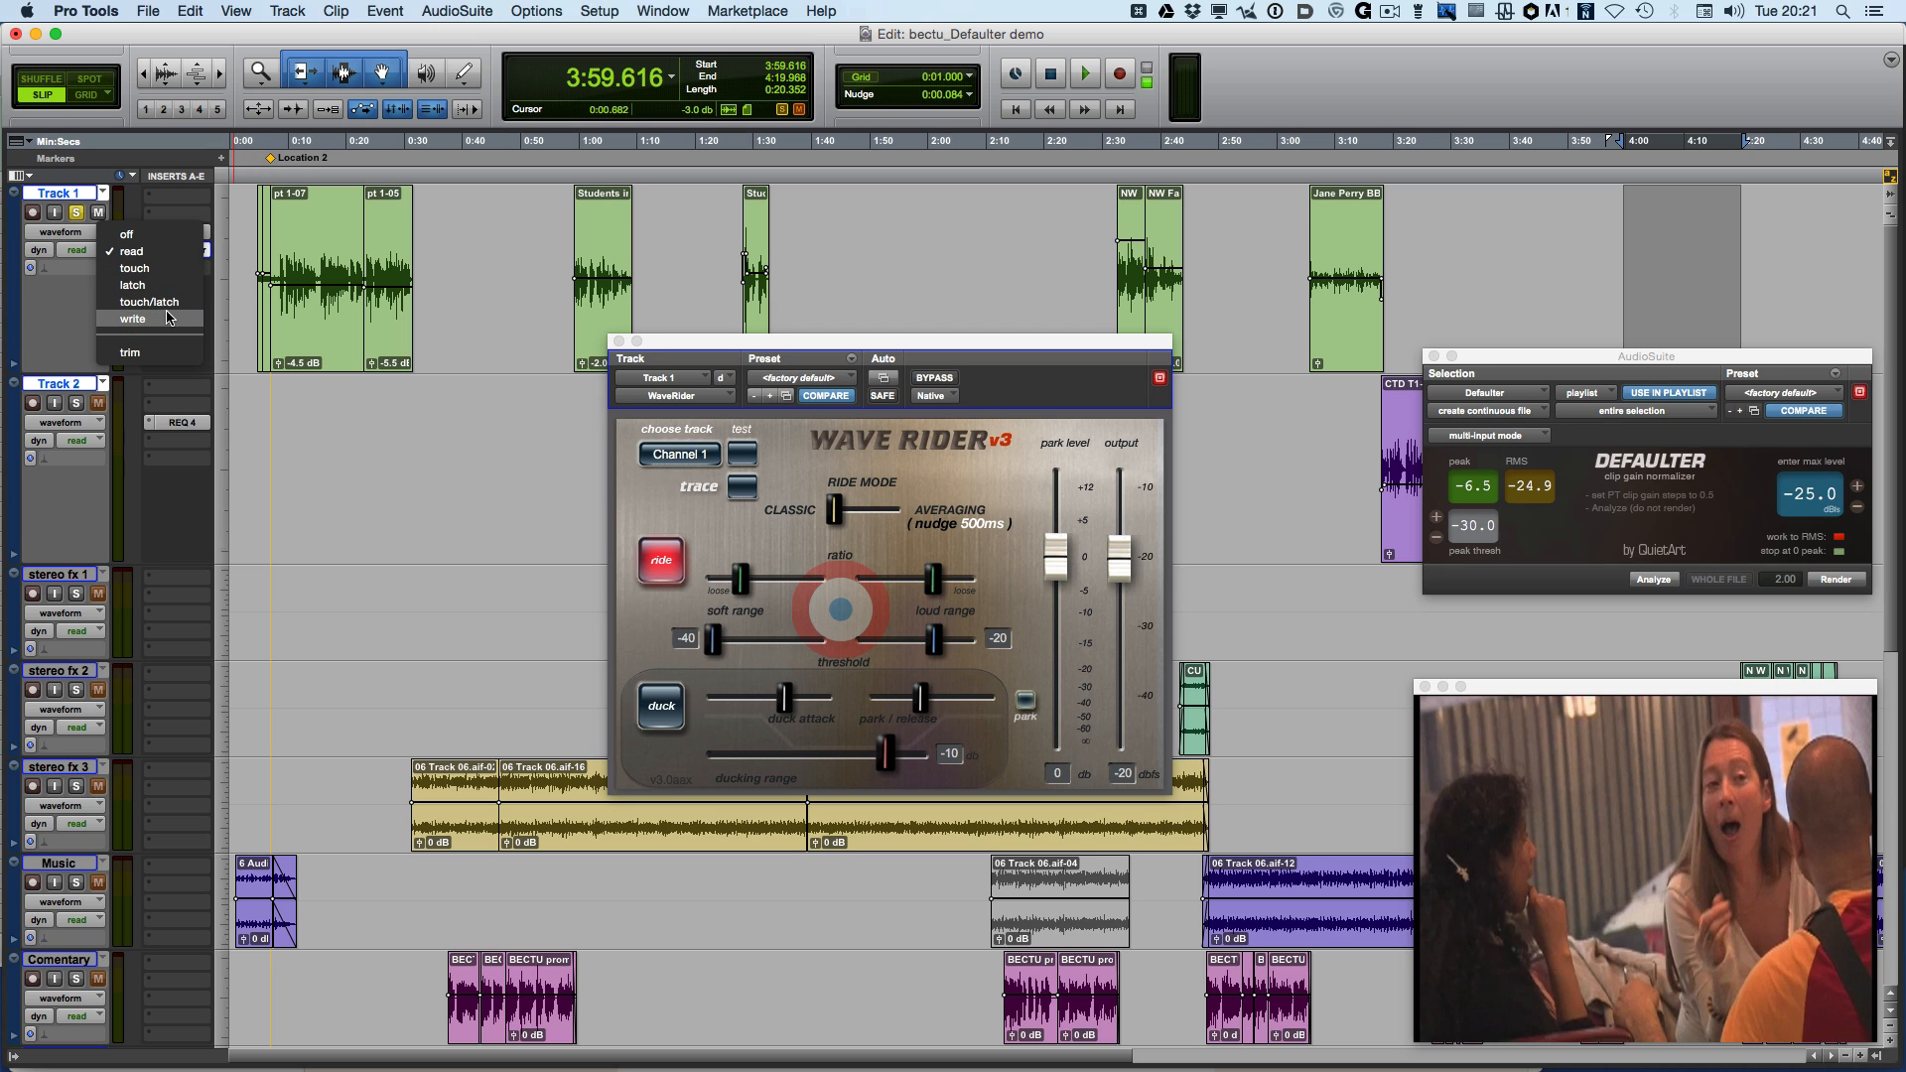
left_click(422, 407)
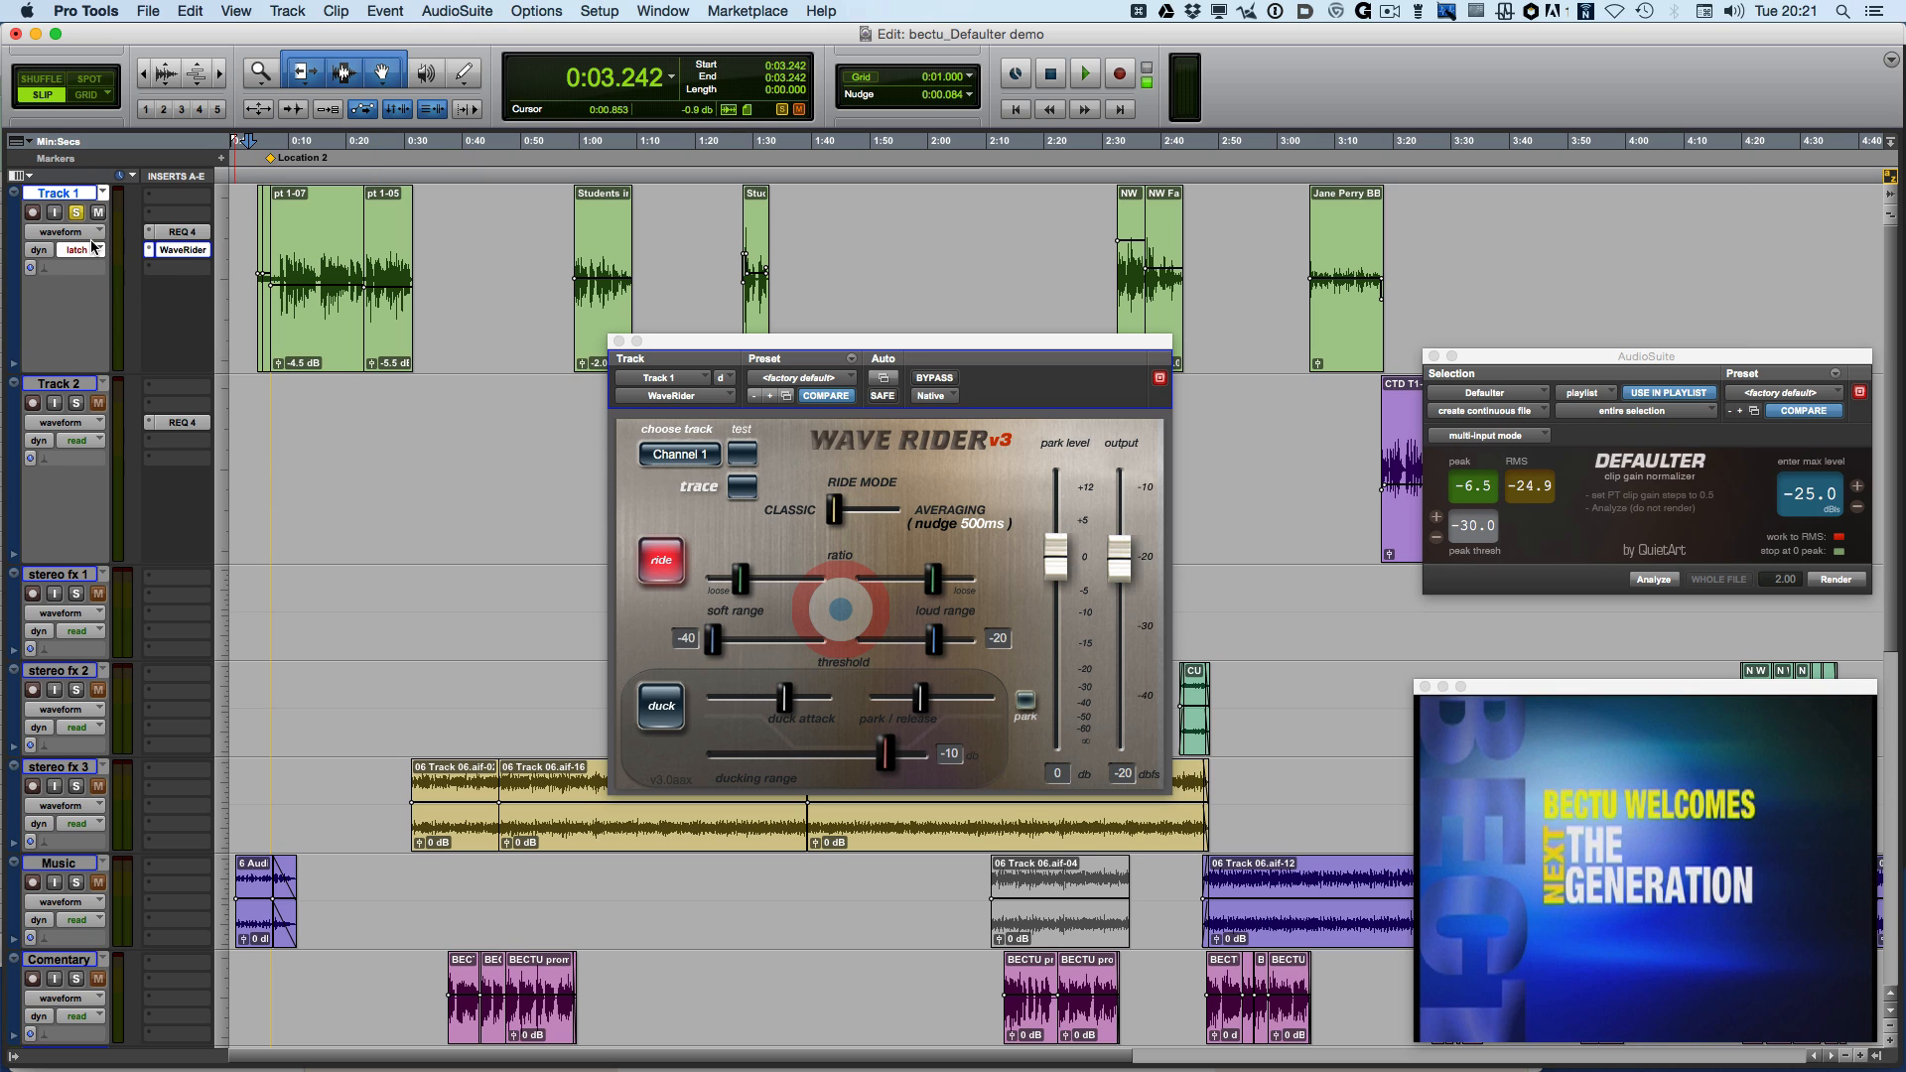
Play the session's opening with Track 1's volume lane shown to write WaveRider volume automation, then close the WaveRider window
left_click(89, 232)
left_click(115, 269)
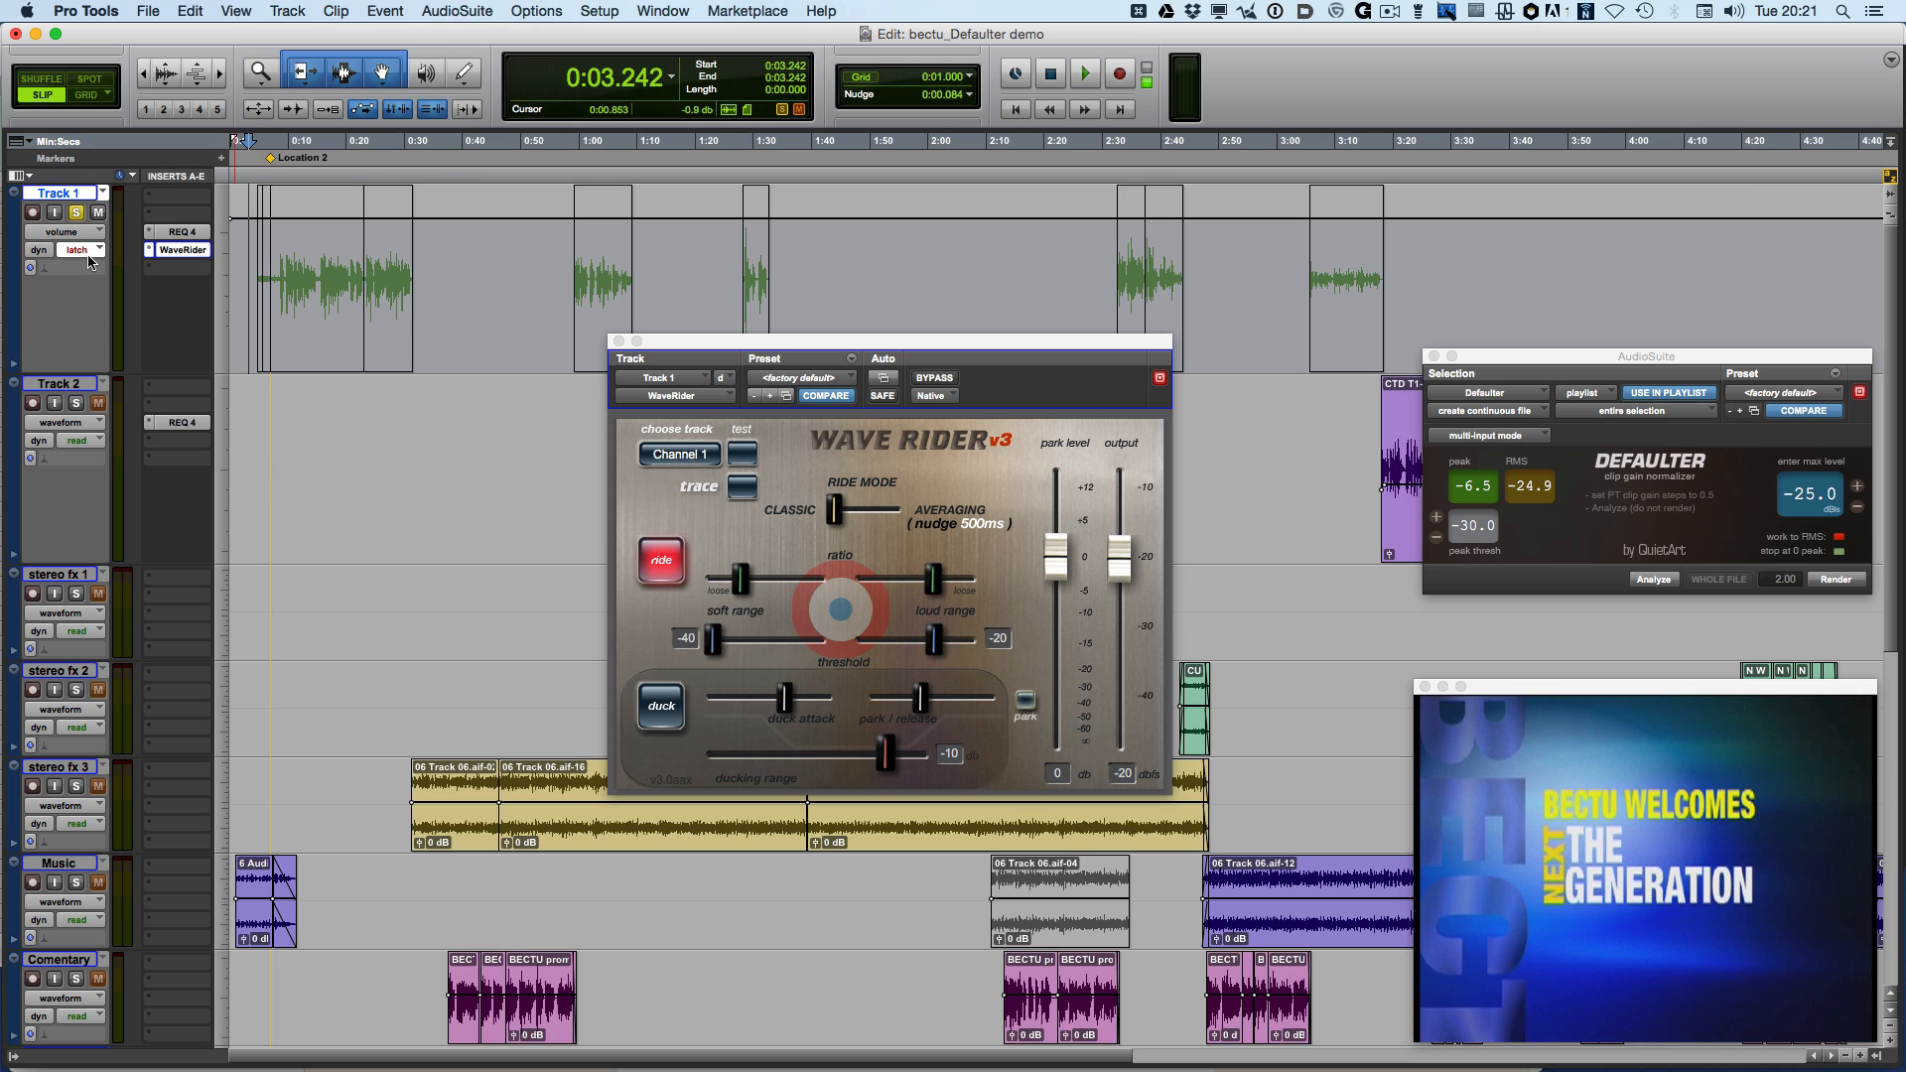
key("space")
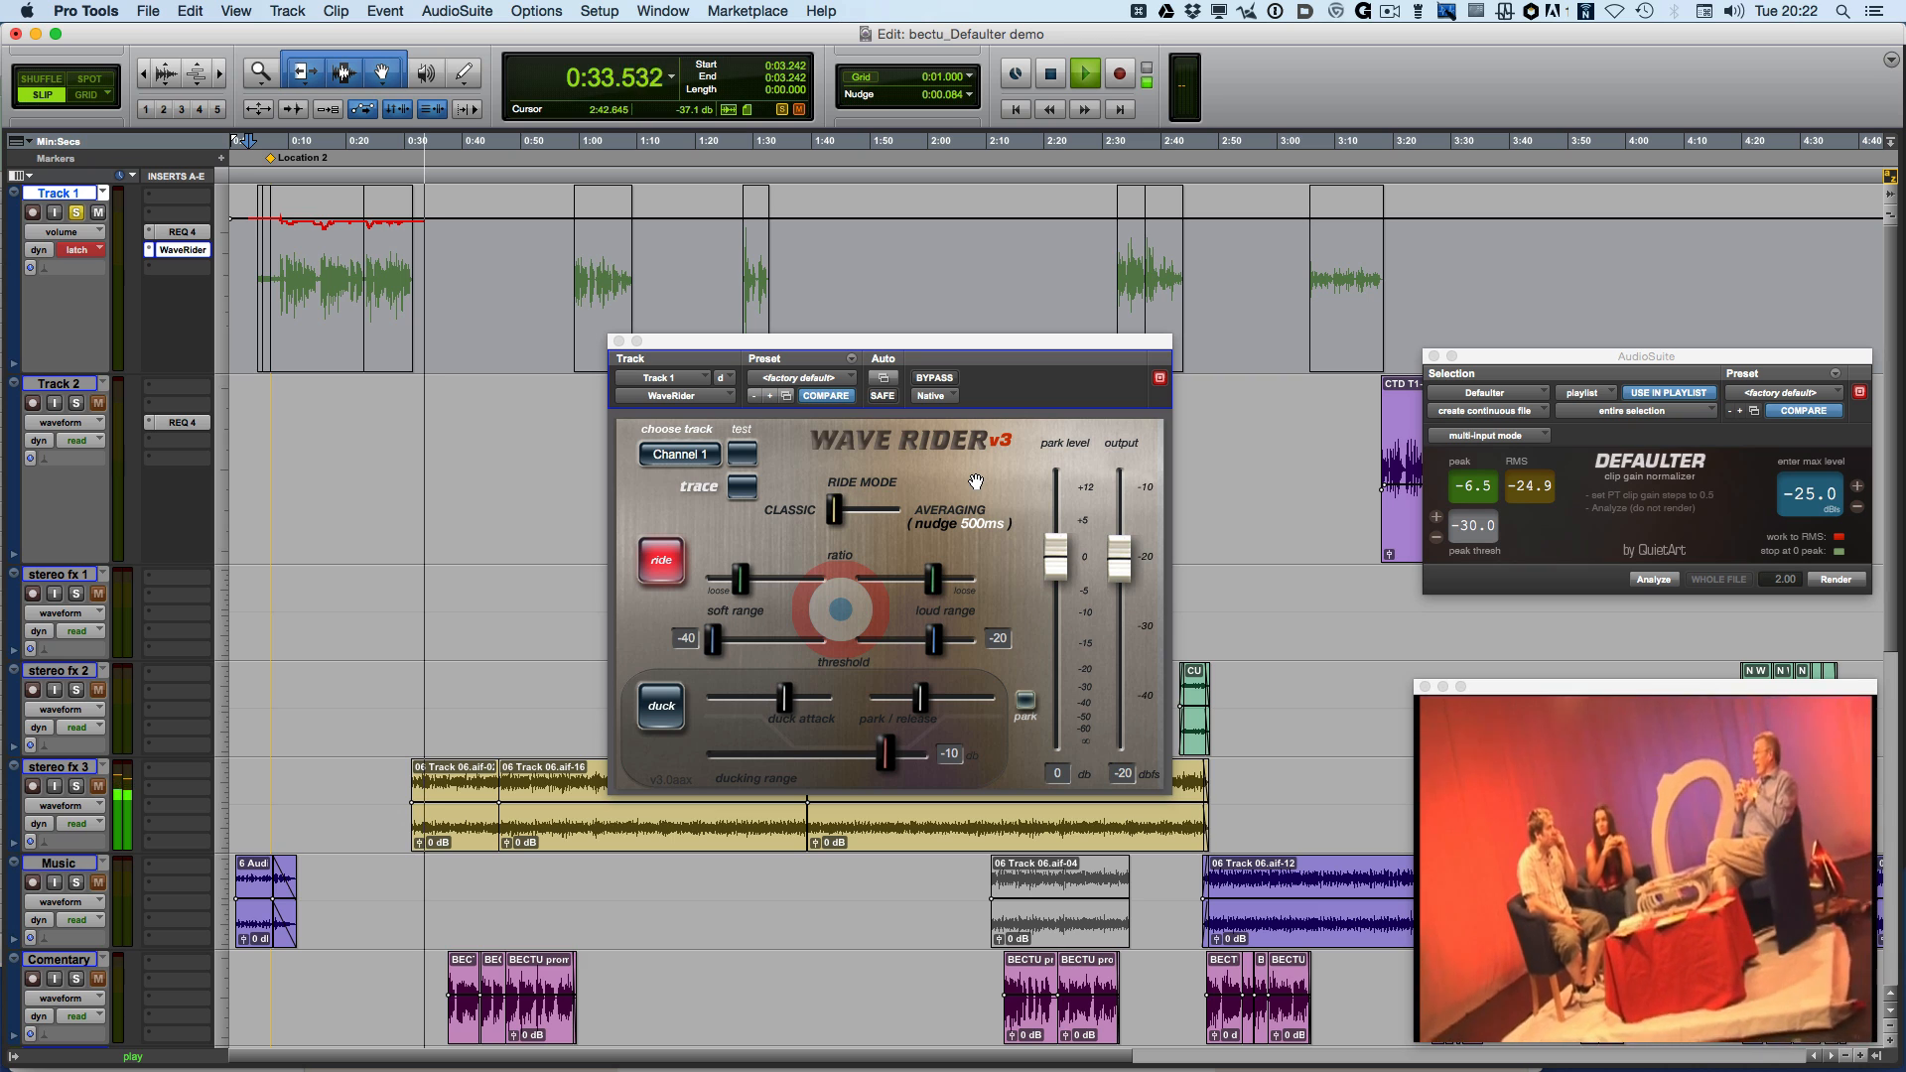
key("space")
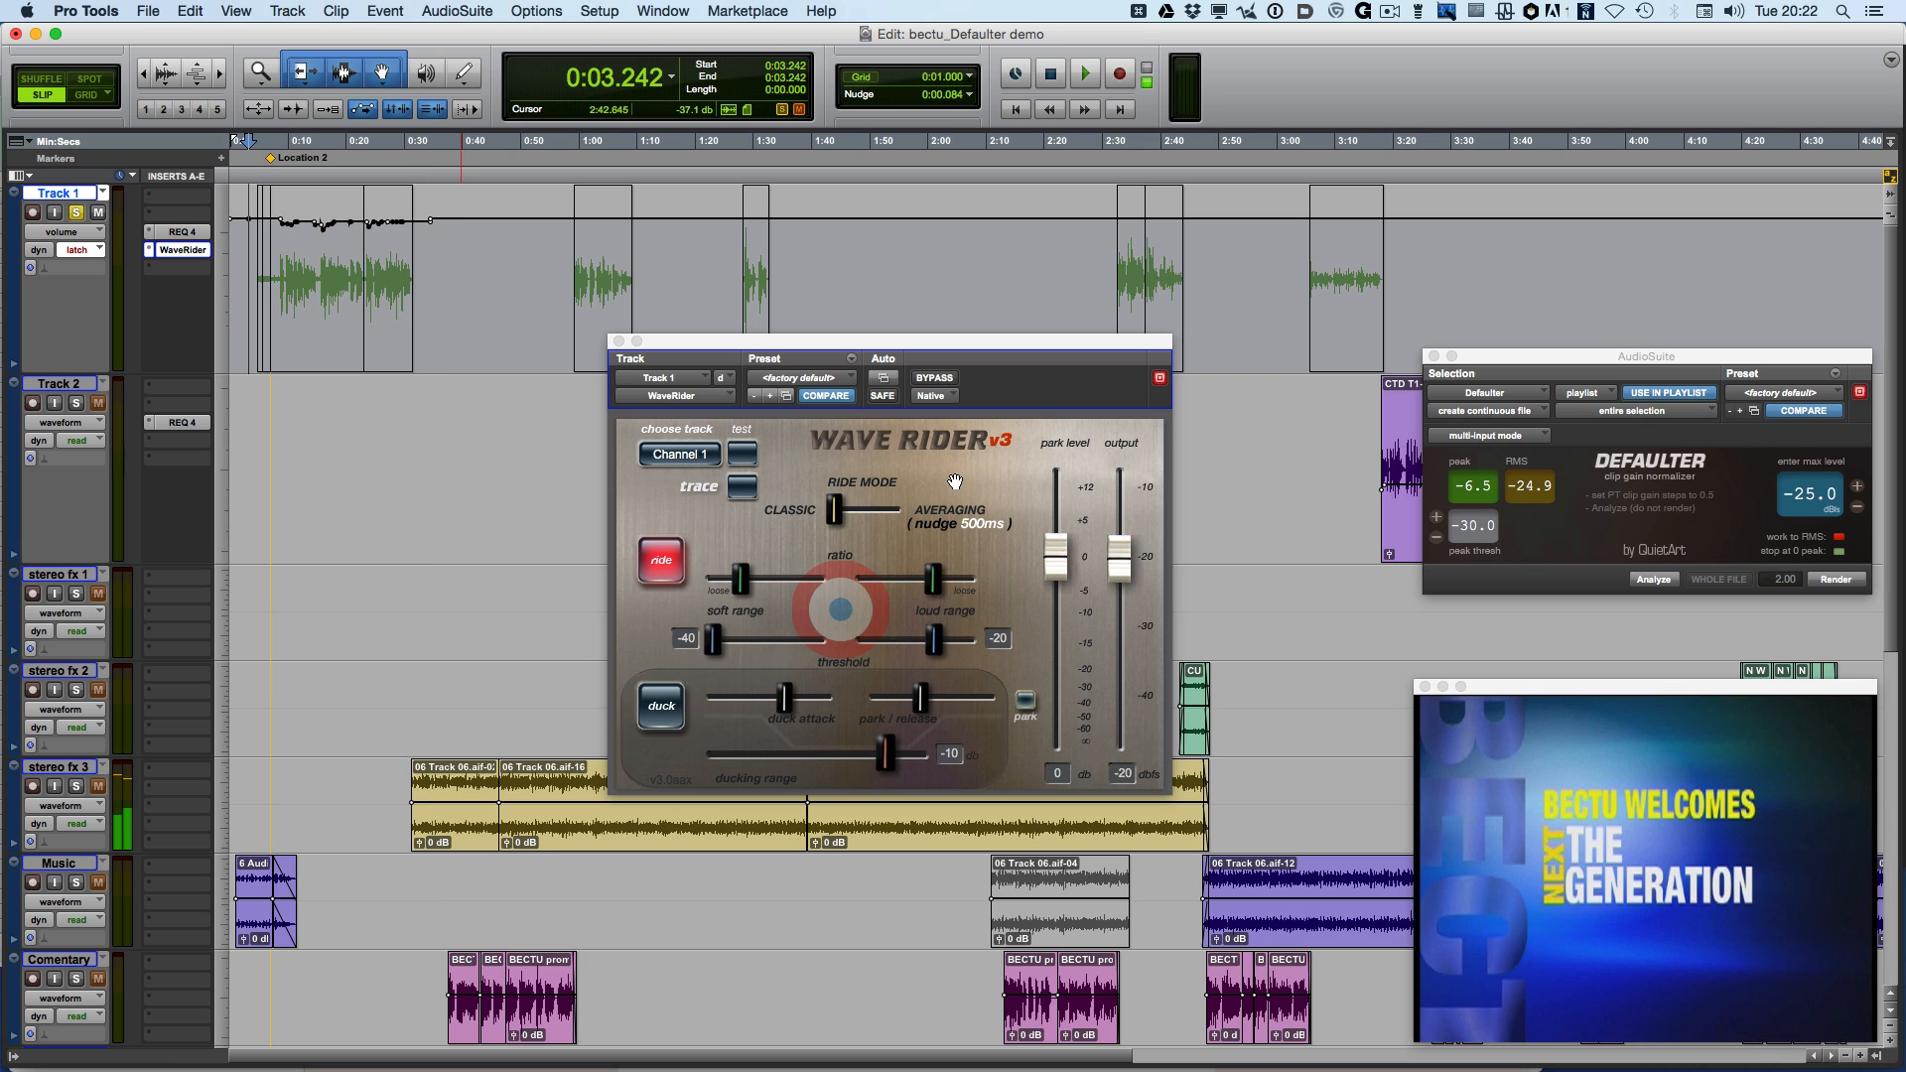
left_click(617, 342)
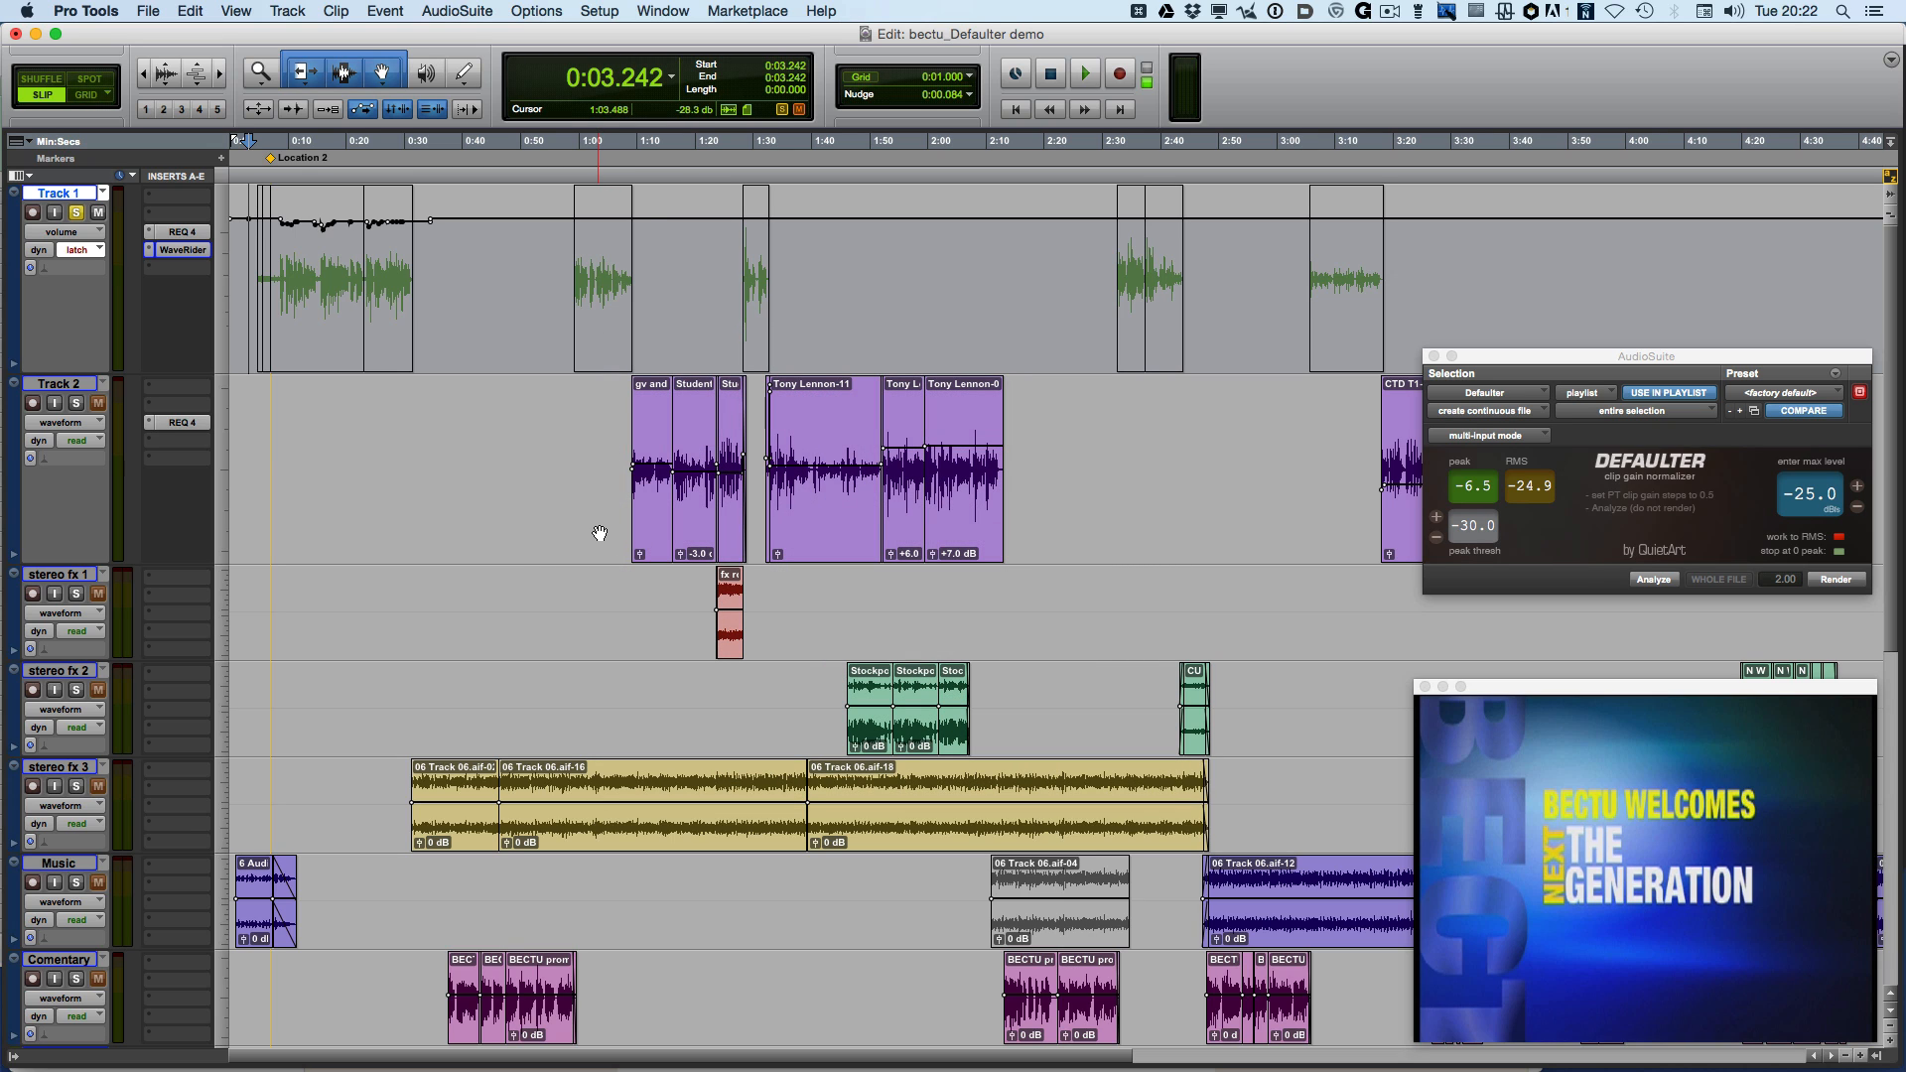